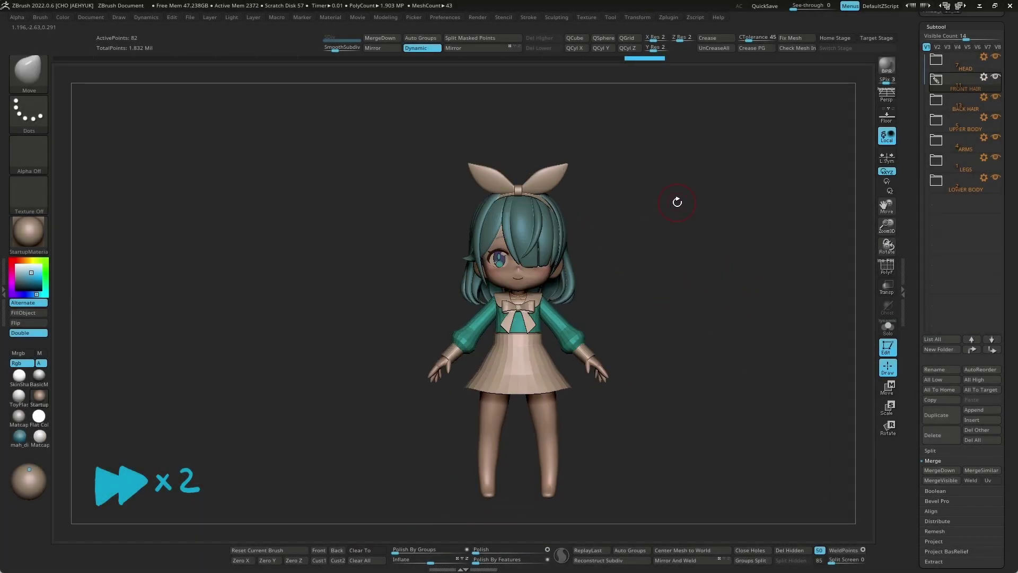
# Isolate the ARMS hands and ZRemesh them at Half with KeepGroups on.
pyautogui.keyDown('alt'); pyautogui.moveTo(677, 202); pyautogui.dragTo(661, 422); pyautogui.keyUp('alt')
pyautogui.keyDown('alt'); pyautogui.click(690, 371); pyautogui.keyUp('alt')
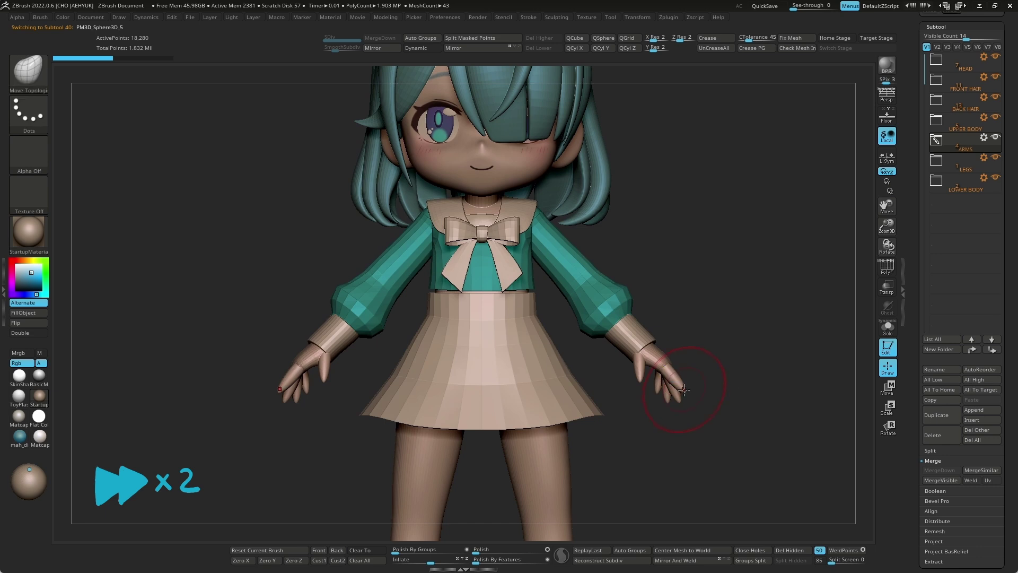
pyautogui.moveTo(676, 383)
pyautogui.keyDown('alt'); pyautogui.mouseDown()
pyautogui.moveTo(755, 387)
pyautogui.moveTo(803, 334)
pyautogui.moveTo(803, 364)
pyautogui.moveTo(796, 332)
pyautogui.mouseUp(); pyautogui.keyUp('alt')
pyautogui.press('space')
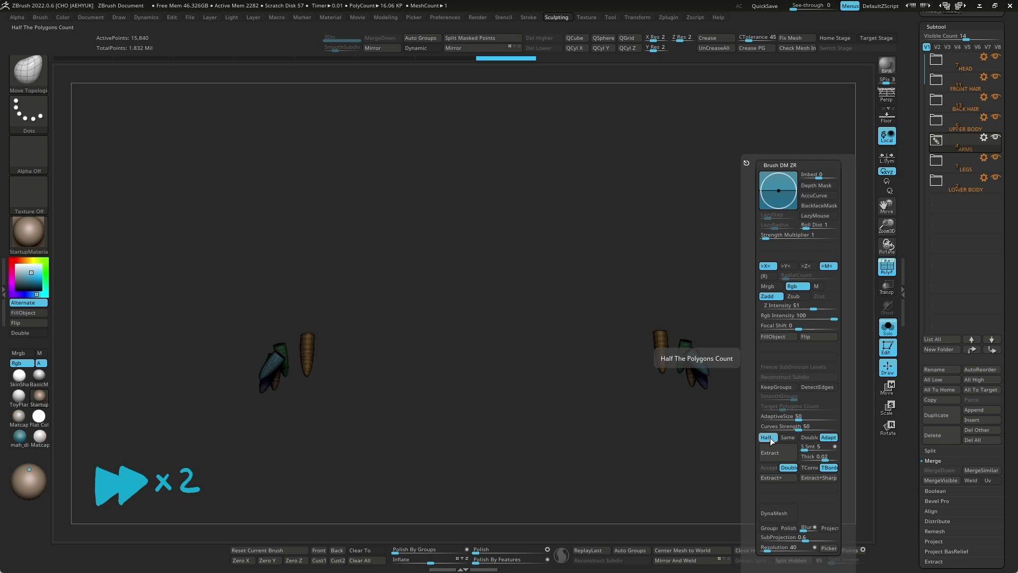
pyautogui.click(782, 390)
pyautogui.keyDown('ctrl'); pyautogui.moveTo(670, 443); pyautogui.dragTo(676, 447); pyautogui.keyUp('ctrl')
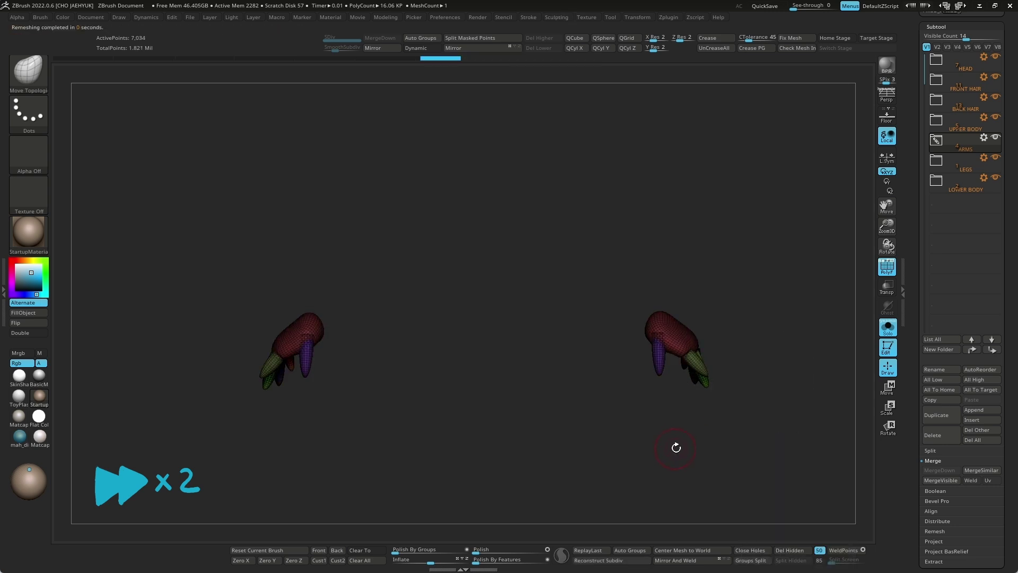
# Turn off PolyF and Solo, then fill the hands with skin colour.
pyautogui.click(887, 267)
pyautogui.click(887, 327)
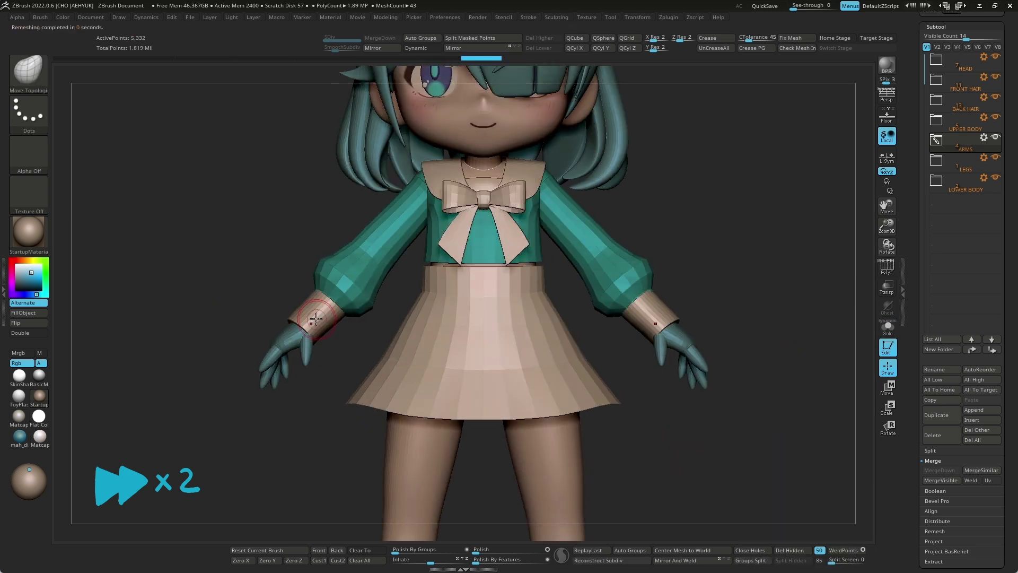
pyautogui.press('c')
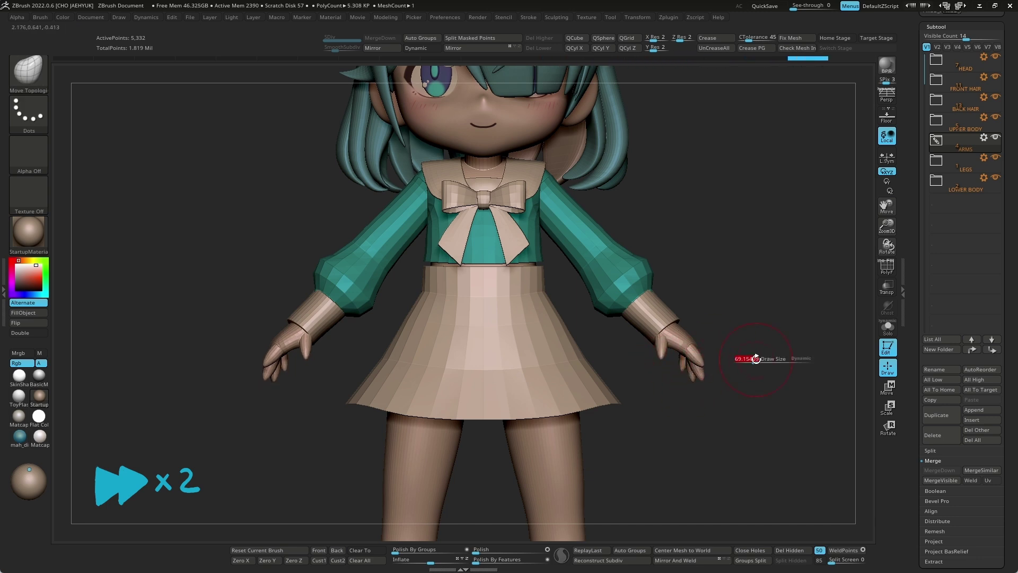
# Isolate and reshape two finger pieces, then show the whole hand again.
pyautogui.scroll(3, 711, 354)
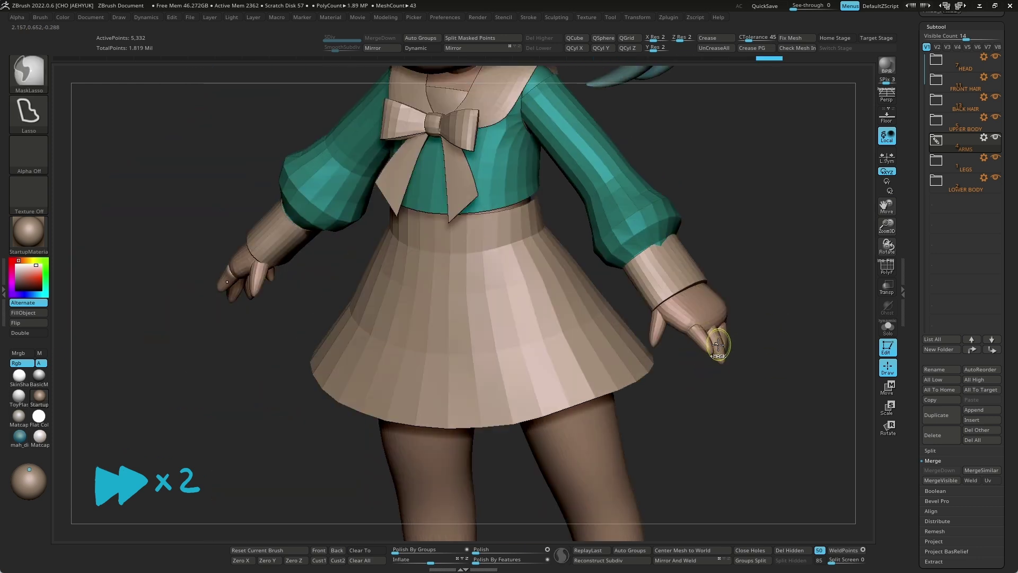
pyautogui.keyDown('ctrl'); pyautogui.keyDown('shift'); pyautogui.click(698, 331); pyautogui.keyUp('shift'); pyautogui.keyUp('ctrl')
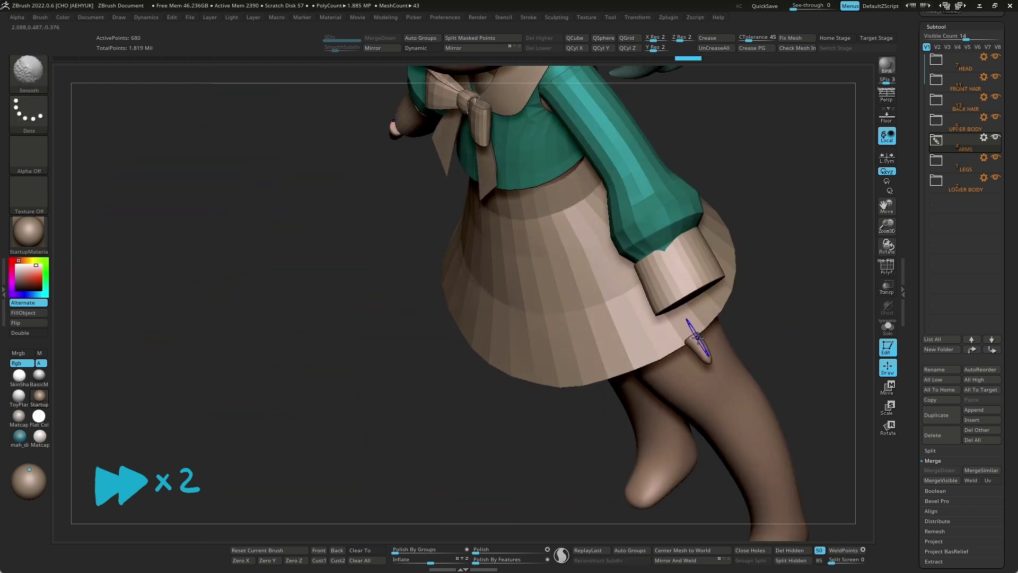
pyautogui.keyDown('ctrl'); pyautogui.keyDown('shift'); pyautogui.click(827, 325); pyautogui.keyUp('shift'); pyautogui.keyUp('ctrl')
pyautogui.moveTo(828, 325); pyautogui.dragTo(716, 352)
pyautogui.keyDown('ctrl'); pyautogui.keyDown('shift'); pyautogui.click(699, 377); pyautogui.keyUp('shift'); pyautogui.keyUp('ctrl')
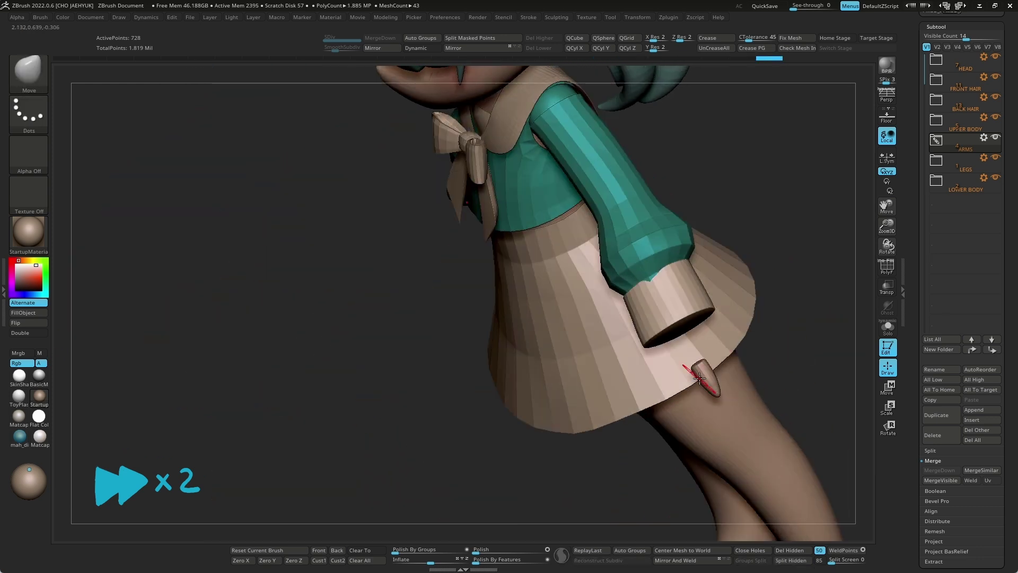
pyautogui.keyDown('ctrl'); pyautogui.keyDown('shift'); pyautogui.click(772, 337); pyautogui.keyUp('shift'); pyautogui.keyUp('ctrl')
# Reshape one more finger piece, unhide all hand pieces, and place the gizmo at the chest.
pyautogui.moveTo(772, 336)
pyautogui.mouseDown()
pyautogui.moveTo(773, 228)
pyautogui.moveTo(678, 342)
pyautogui.mouseUp()
pyautogui.keyDown('ctrl'); pyautogui.keyDown('shift'); pyautogui.click(685, 343); pyautogui.keyUp('shift'); pyautogui.keyUp('ctrl')
pyautogui.keyDown('ctrl'); pyautogui.keyDown('shift'); pyautogui.click(779, 311); pyautogui.keyUp('shift'); pyautogui.keyUp('ctrl')
pyautogui.moveTo(779, 311); pyautogui.dragTo(788, 325)
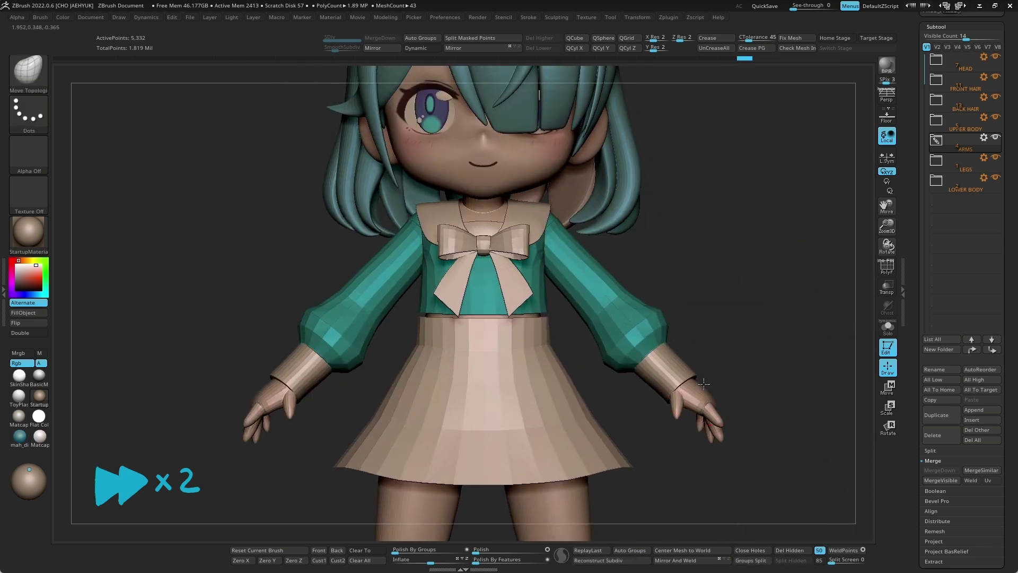
pyautogui.moveTo(704, 383); pyautogui.dragTo(789, 301)
pyautogui.moveTo(696, 406); pyautogui.dragTo(738, 382)
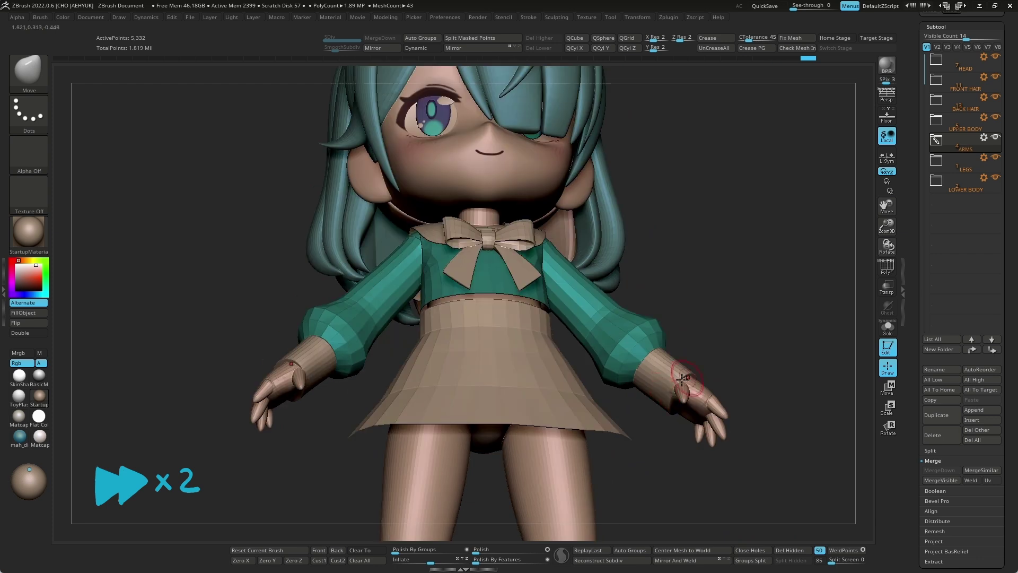
pyautogui.press('f')
pyautogui.press('w')
pyautogui.keyDown('alt'); pyautogui.click(643, 358); pyautogui.keyUp('alt')
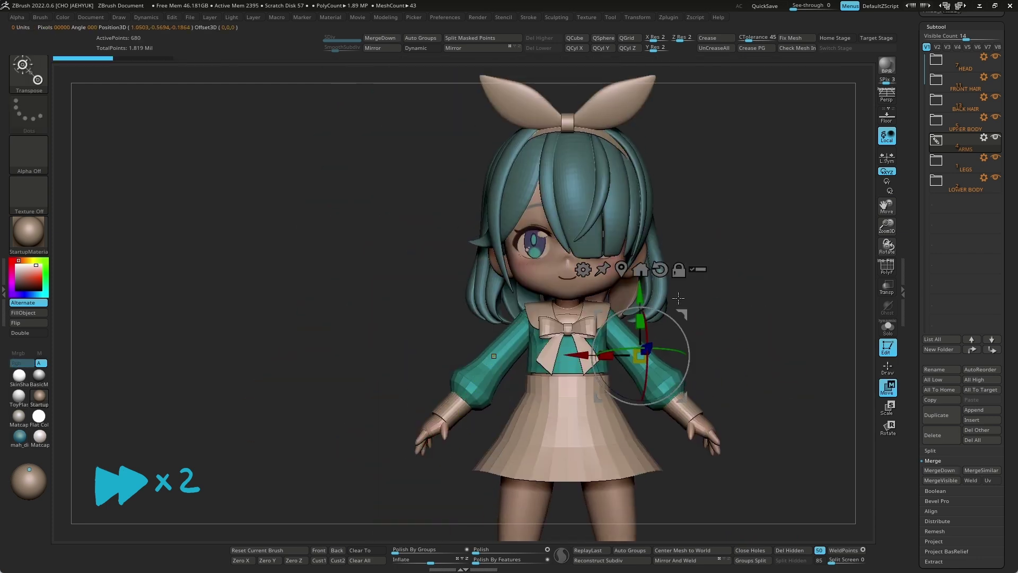
# Reshape the arm sleeves and UPPER BODY using Transpose with Local Symmetry.
pyautogui.keyDown('alt'); pyautogui.click(652, 328); pyautogui.keyUp('alt')
pyautogui.press('x')
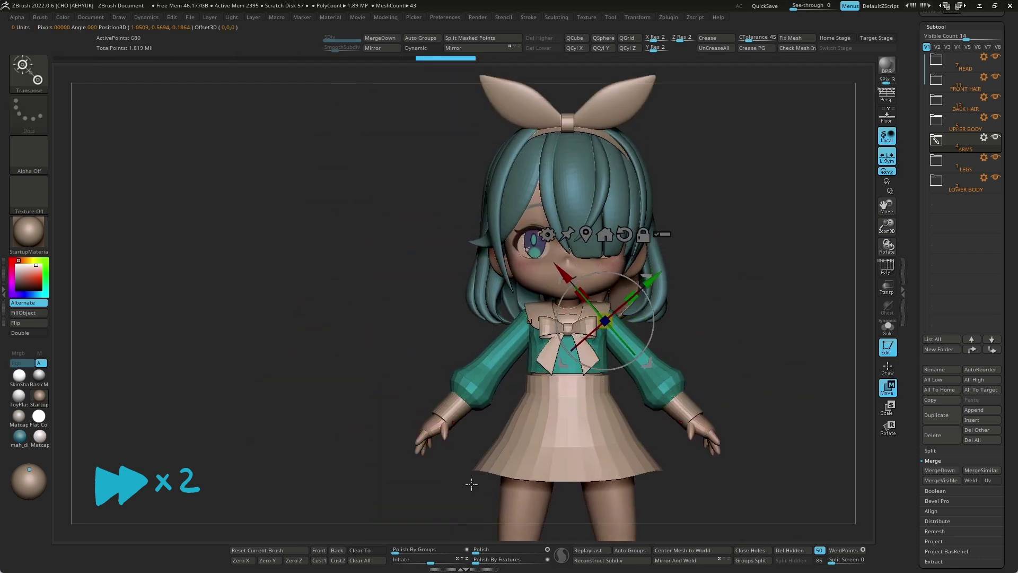
pyautogui.press('q')
pyautogui.moveTo(725, 295)
pyautogui.keyDown('alt'); pyautogui.mouseDown()
pyautogui.moveTo(705, 287)
pyautogui.moveTo(733, 268)
pyautogui.mouseUp(); pyautogui.keyUp('alt')
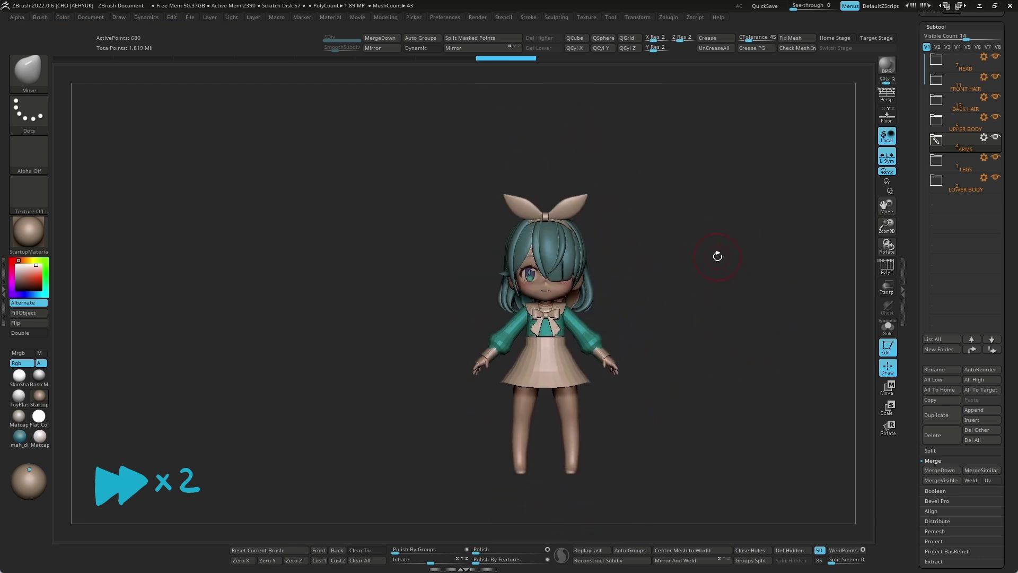
pyautogui.moveTo(718, 256)
pyautogui.mouseDown()
pyautogui.moveTo(663, 296)
pyautogui.moveTo(682, 300)
pyautogui.moveTo(671, 320)
pyautogui.mouseUp()
pyautogui.keyDown('alt'); pyautogui.click(563, 337); pyautogui.keyUp('alt')
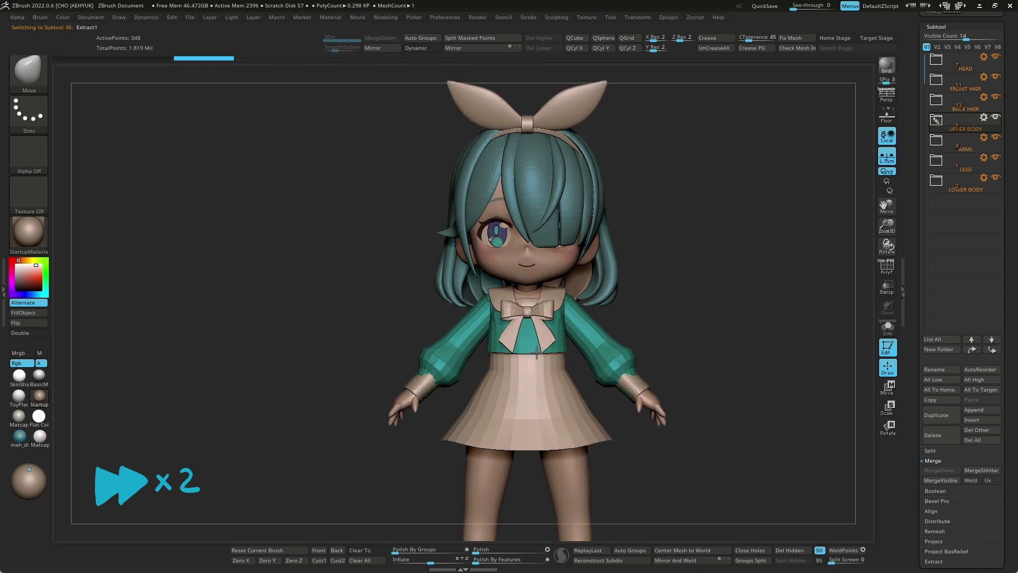
pyautogui.moveTo(536, 352); pyautogui.dragTo(709, 332)
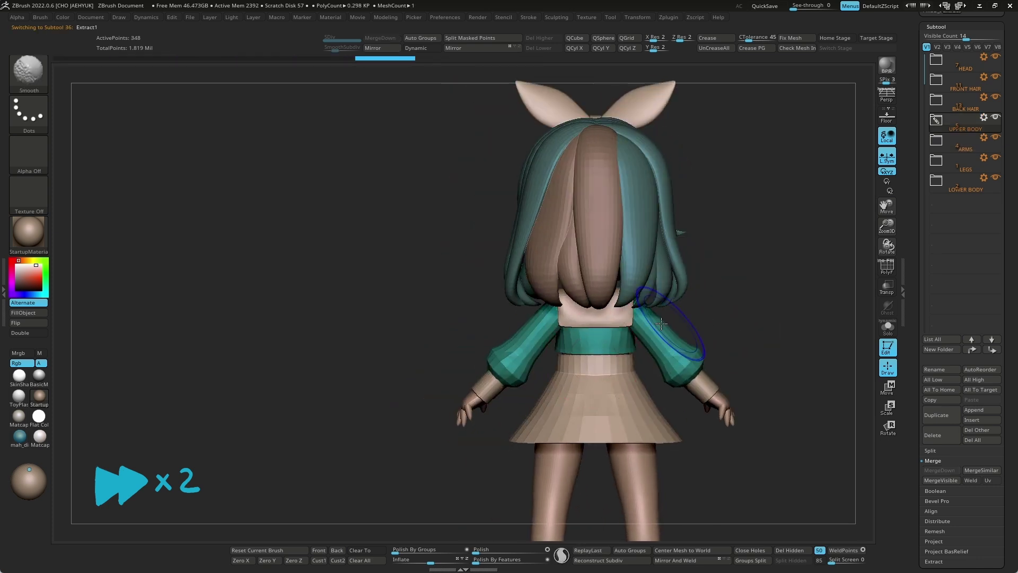
pyautogui.moveTo(750, 352); pyautogui.dragTo(806, 322)
# Smooth and reshape the LEGS subtool with the Move brush, then show skirt polygroups.
pyautogui.keyDown('alt'); pyautogui.click(562, 466); pyautogui.keyUp('alt')
pyautogui.press('w')
pyautogui.press('q')
pyautogui.press('b')
pyautogui.press('m')
pyautogui.press('v')
pyautogui.keyDown('shift'); pyautogui.moveTo(614, 412); pyautogui.dragTo(592, 406); pyautogui.keyUp('shift')
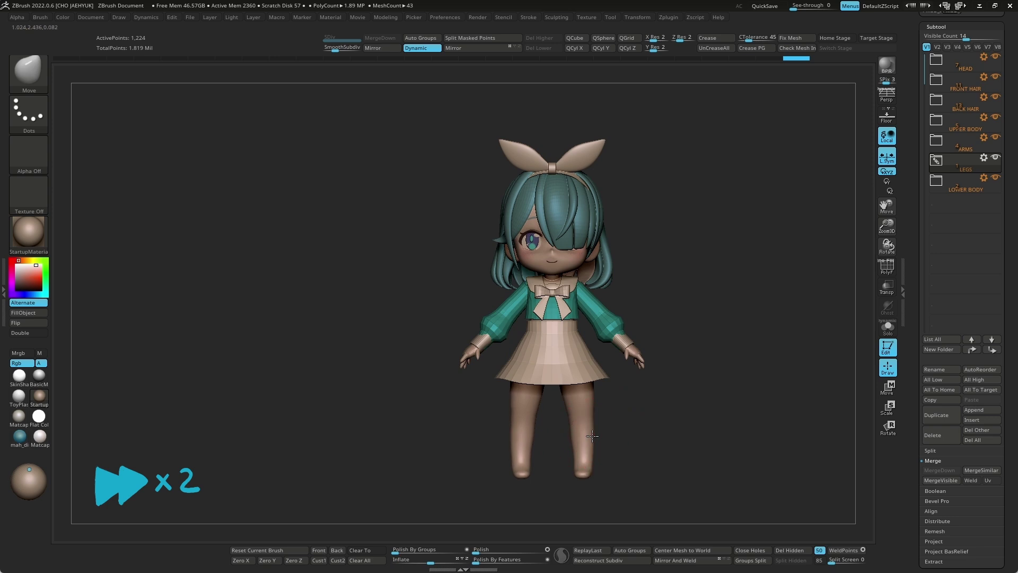
pyautogui.moveTo(643, 352)
pyautogui.mouseDown()
pyautogui.moveTo(716, 364)
pyautogui.moveTo(739, 236)
pyautogui.mouseUp()
pyautogui.moveTo(573, 370)
pyautogui.mouseDown()
pyautogui.moveTo(548, 351)
pyautogui.moveTo(585, 386)
pyautogui.moveTo(666, 295)
pyautogui.moveTo(736, 275)
pyautogui.moveTo(716, 350)
pyautogui.moveTo(866, 280)
pyautogui.mouseUp()
pyautogui.hotkey('shift', 'f')
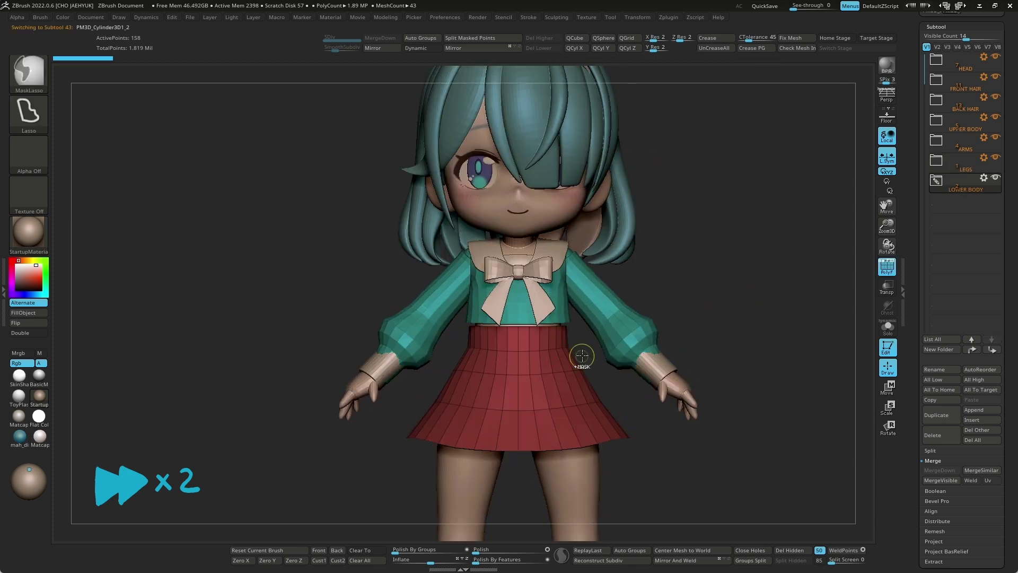
# Reshape the red-grouped LOWER BODY skirt from the side profile with the Move brush.
pyautogui.press('w')
pyautogui.keyDown('shift'); pyautogui.moveTo(779, 295); pyautogui.dragTo(545, 335); pyautogui.keyUp('shift')
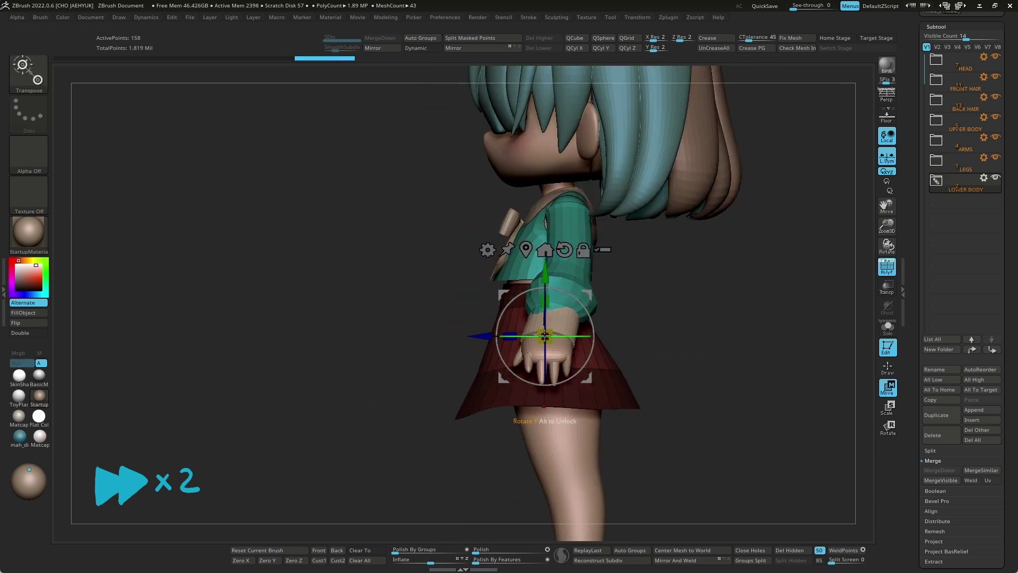
pyautogui.press('q')
pyautogui.press('b')
pyautogui.press('m')
pyautogui.press('v')
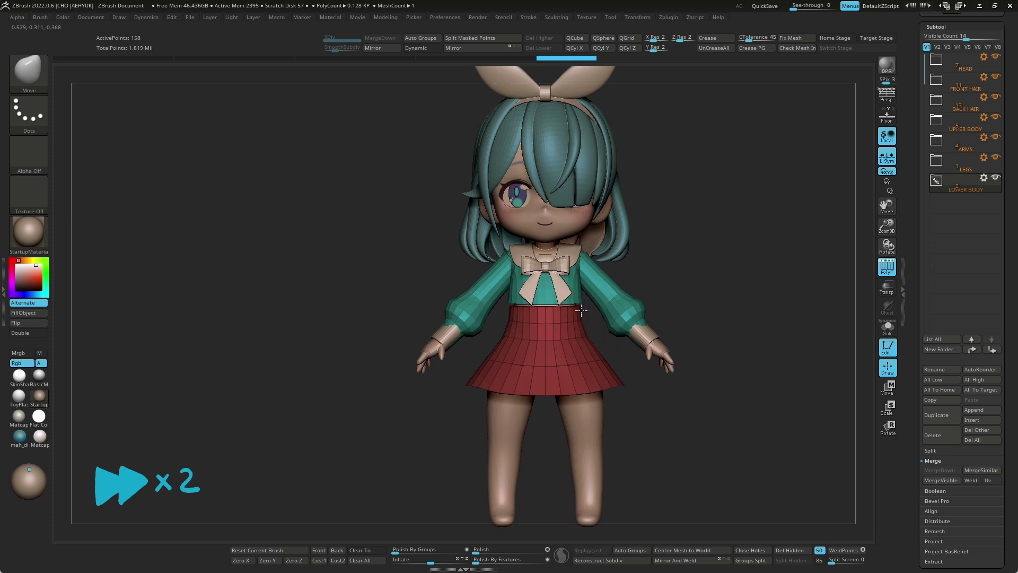
pyautogui.moveTo(710, 291); pyautogui.dragTo(651, 353)
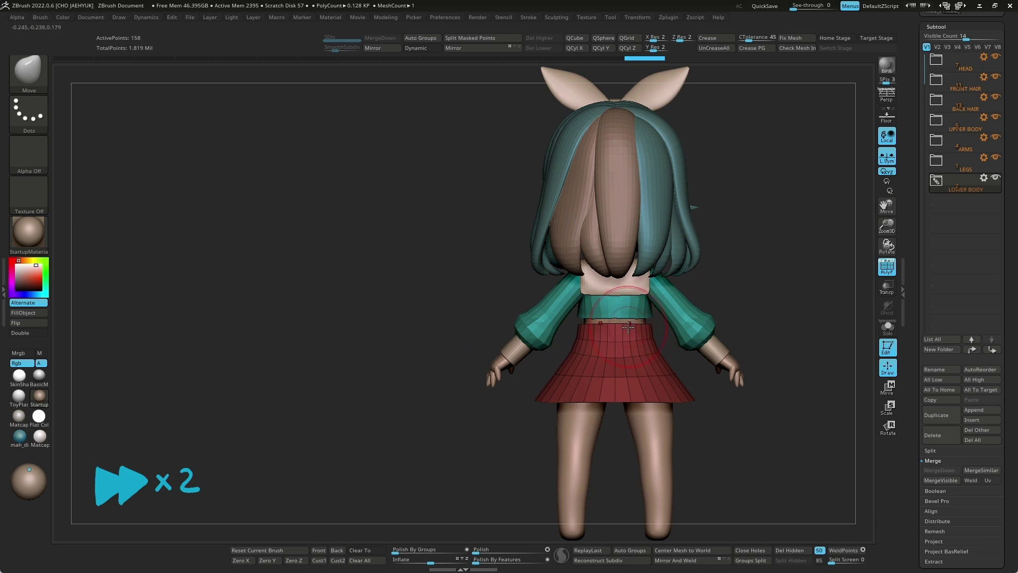
pyautogui.moveTo(655, 305); pyautogui.dragTo(749, 311)
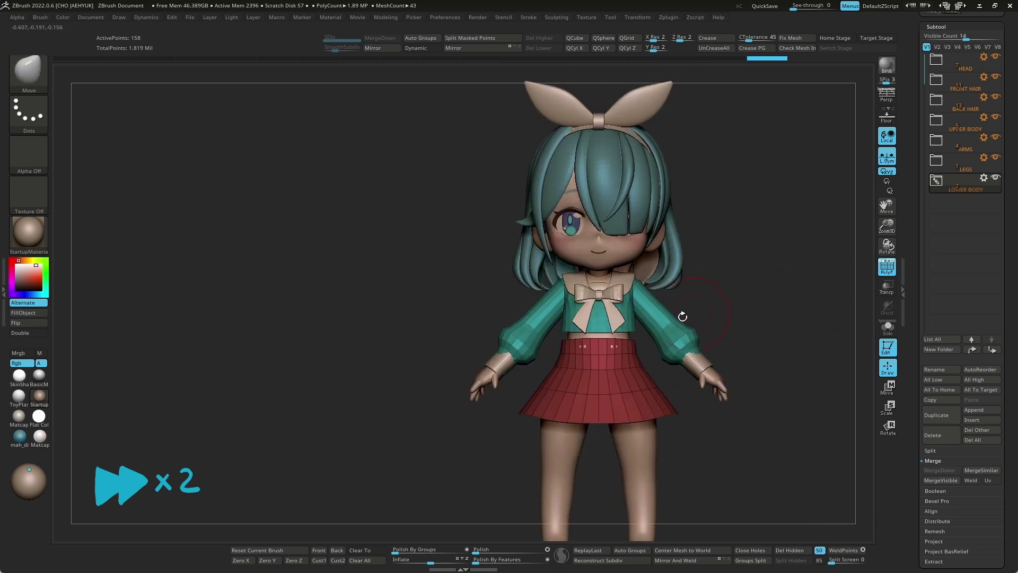
# Reshape the UPPER BODY top and dock the Tool palette above the Subtool list.
pyautogui.keyDown('alt'); pyautogui.click(609, 335); pyautogui.keyUp('alt')
pyautogui.press('w')
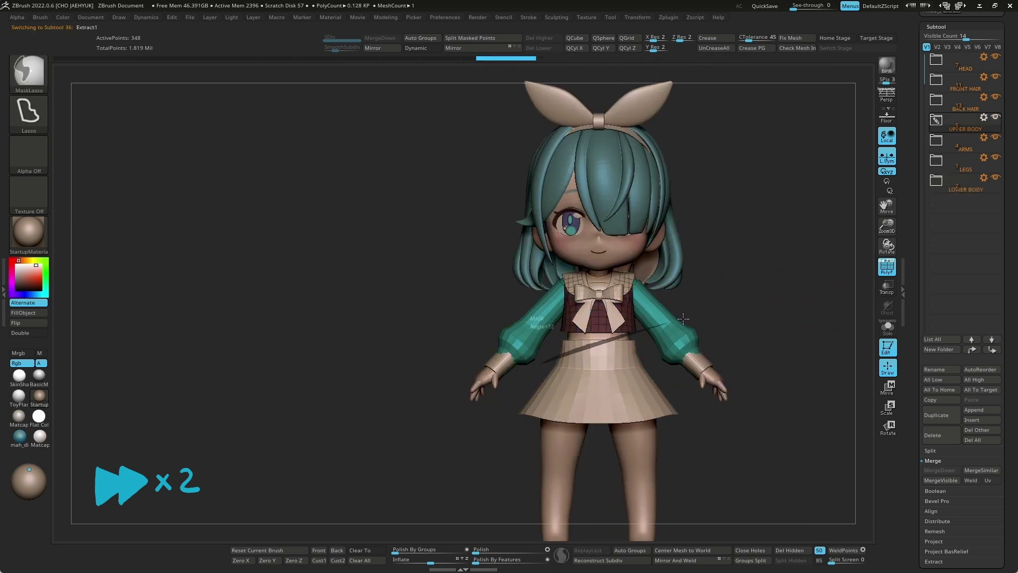
pyautogui.press('q')
pyautogui.moveTo(750, 296); pyautogui.dragTo(818, 295)
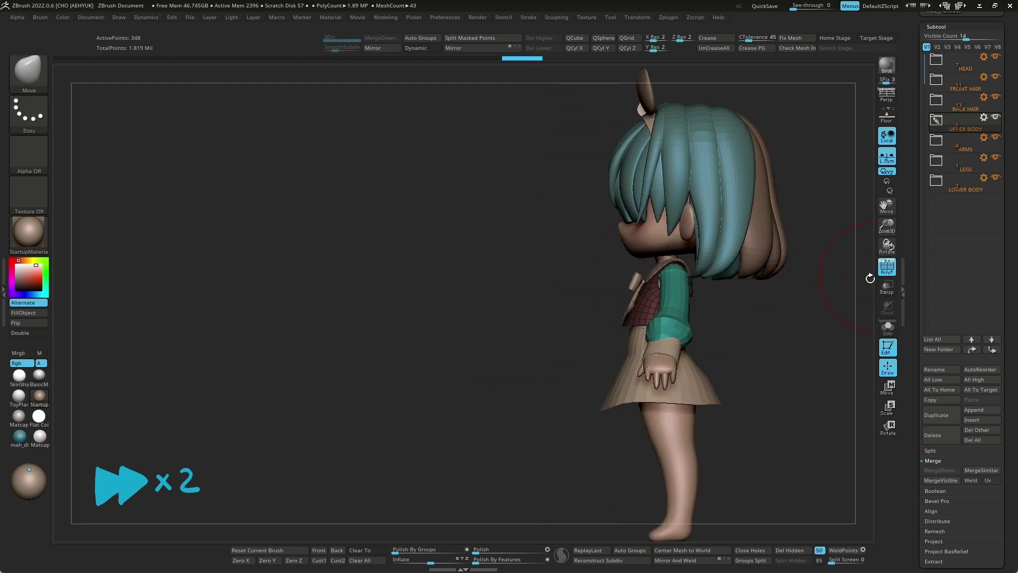
pyautogui.moveTo(887, 74); pyautogui.dragTo(896, 71)
pyautogui.moveTo(696, 350)
pyautogui.mouseDown()
pyautogui.moveTo(774, 316)
pyautogui.moveTo(699, 275)
pyautogui.mouseUp()
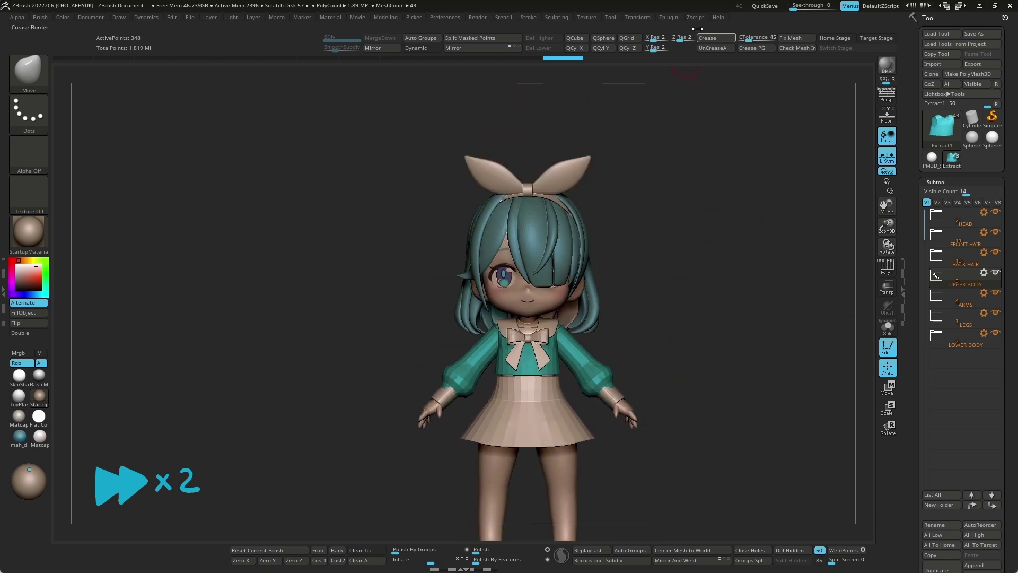
# Hide both hair bow pieces inside the HEAD folder.
pyautogui.click(977, 226)
pyautogui.click(995, 272)
pyautogui.click(995, 292)
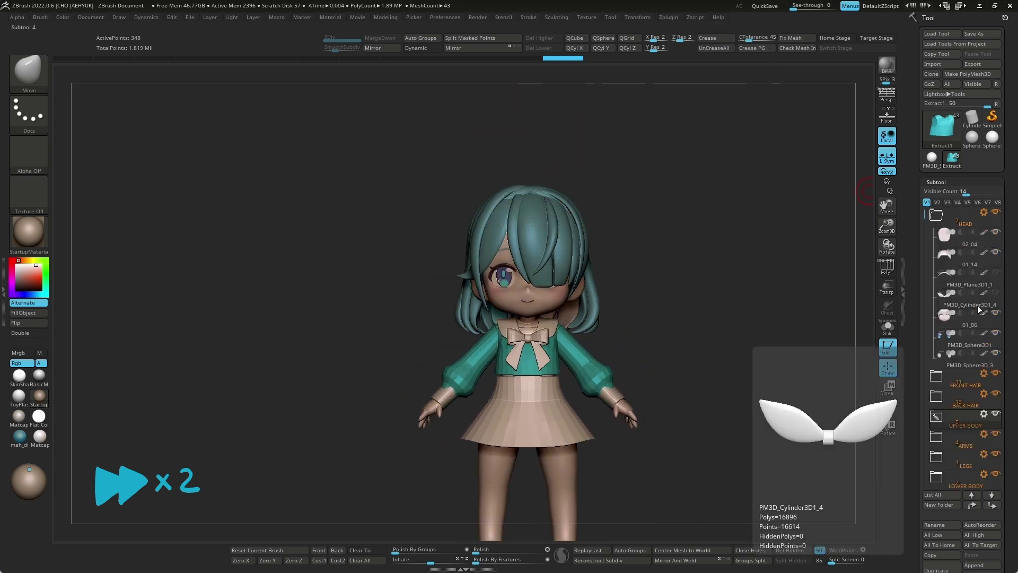
# Merge all visible parts into the TPose1_02_04 mesh with Transpose Master's TPoseMesh.
pyautogui.click(669, 17)
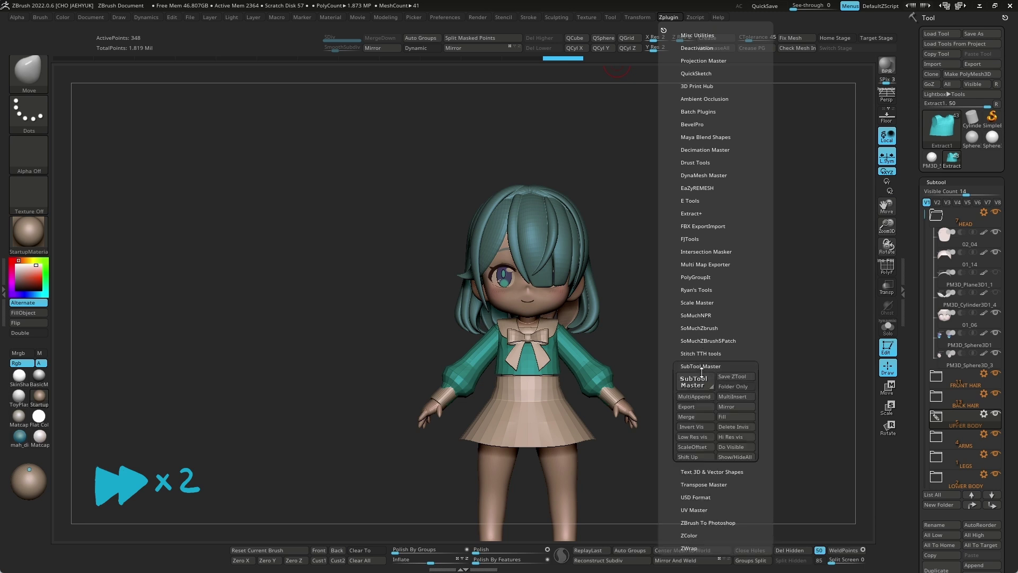
pyautogui.click(699, 353)
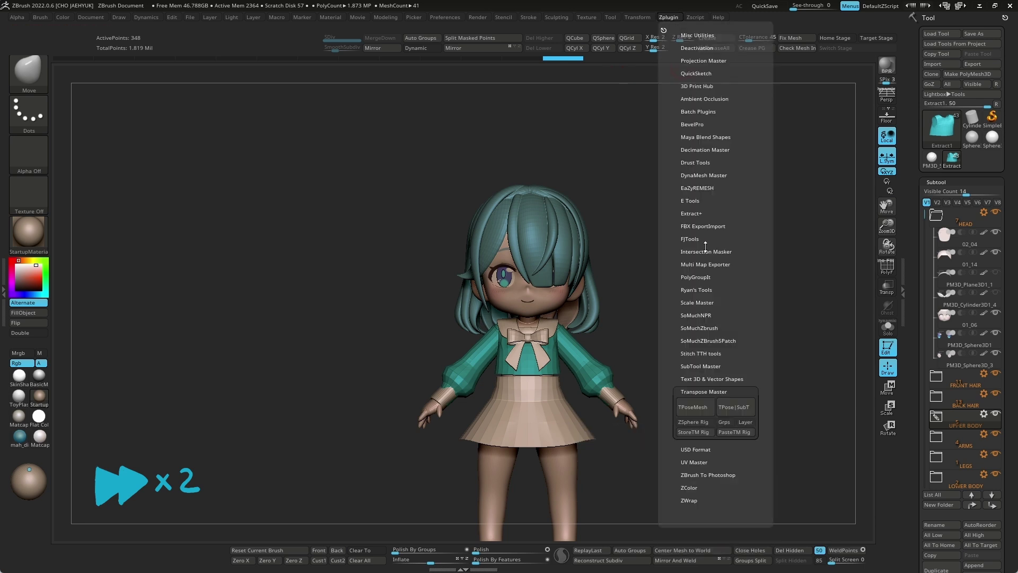
pyautogui.keyDown('alt'); pyautogui.click(569, 229); pyautogui.keyUp('alt')
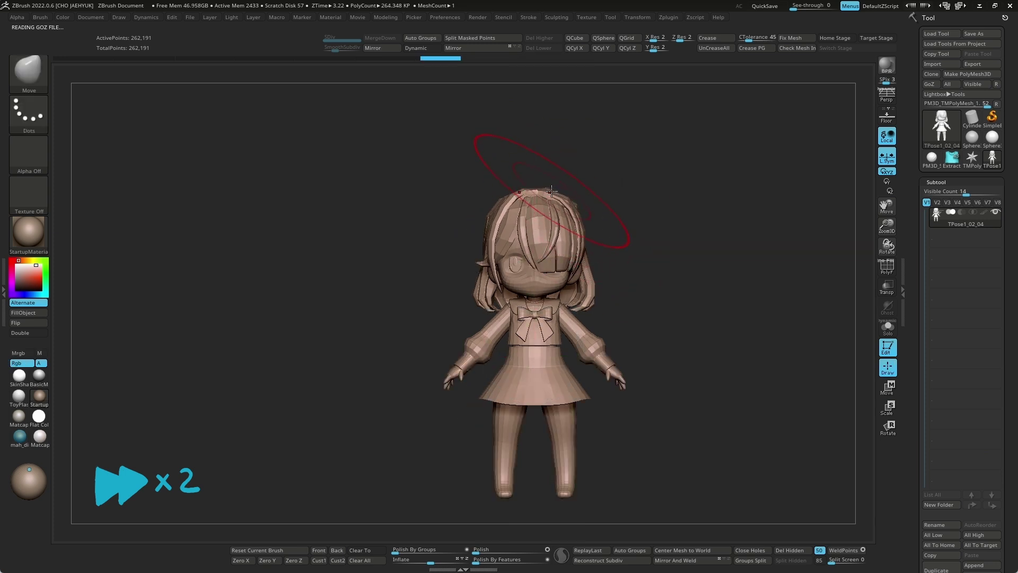
# With PolyF on, isolate a polygroup and hide the small red and torso polygroups.
pyautogui.moveTo(642, 229); pyautogui.dragTo(683, 274)
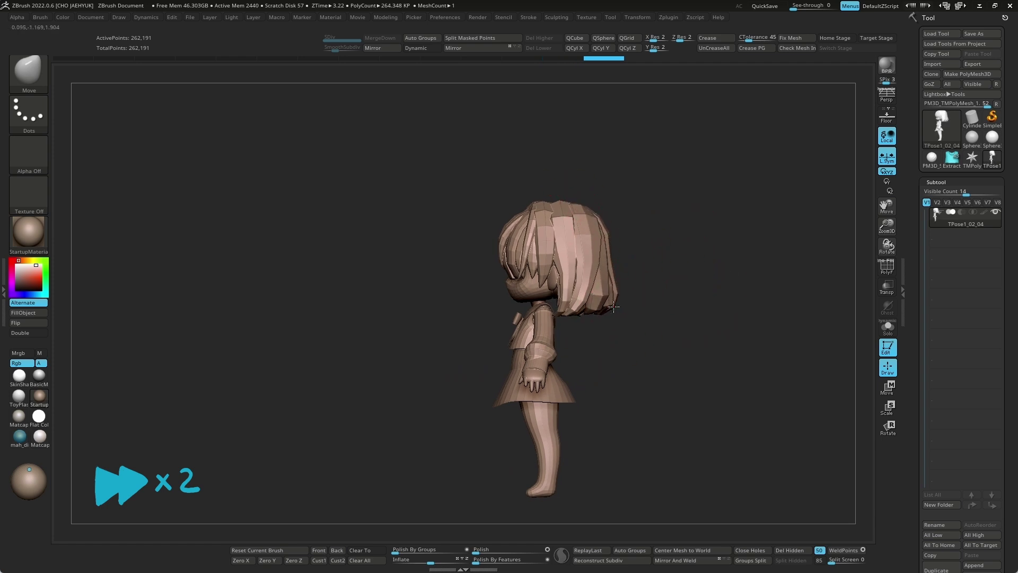
pyautogui.hotkey('shift', 'f')
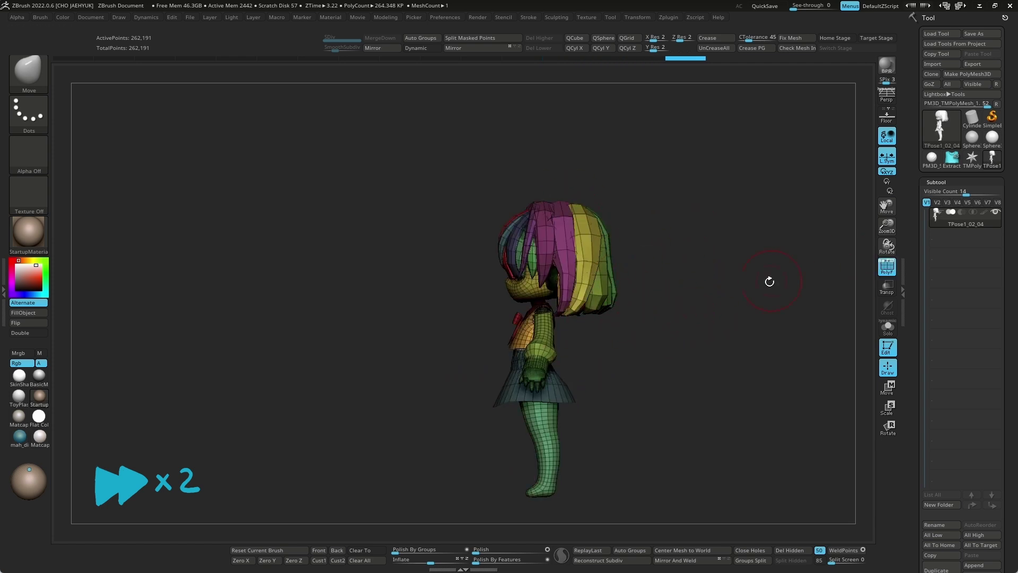
pyautogui.moveTo(768, 280); pyautogui.dragTo(745, 243)
pyautogui.keyDown('ctrl'); pyautogui.keyDown('shift'); pyautogui.click(574, 307); pyautogui.keyUp('shift'); pyautogui.keyUp('ctrl')
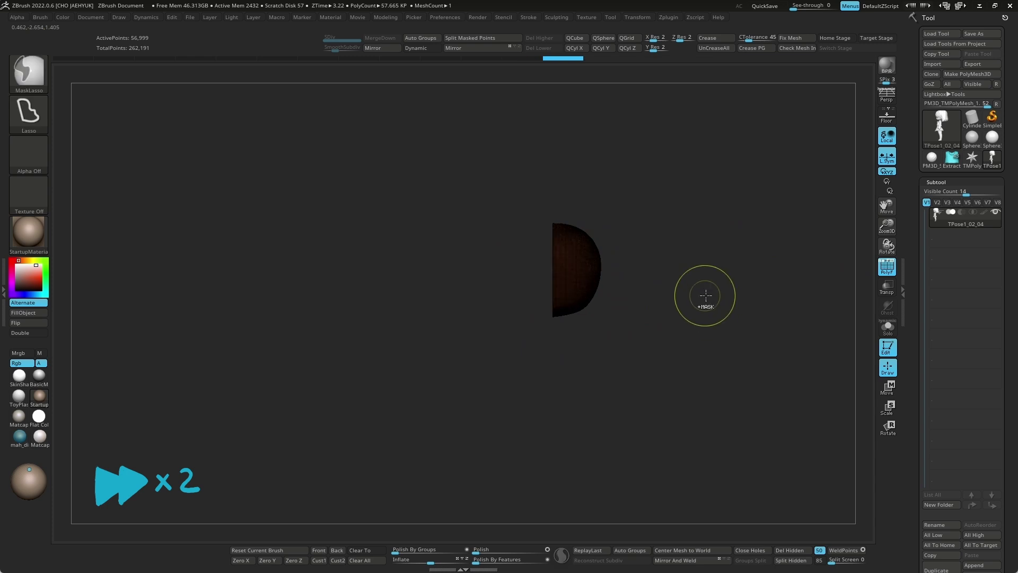
pyautogui.moveTo(733, 308); pyautogui.dragTo(592, 249)
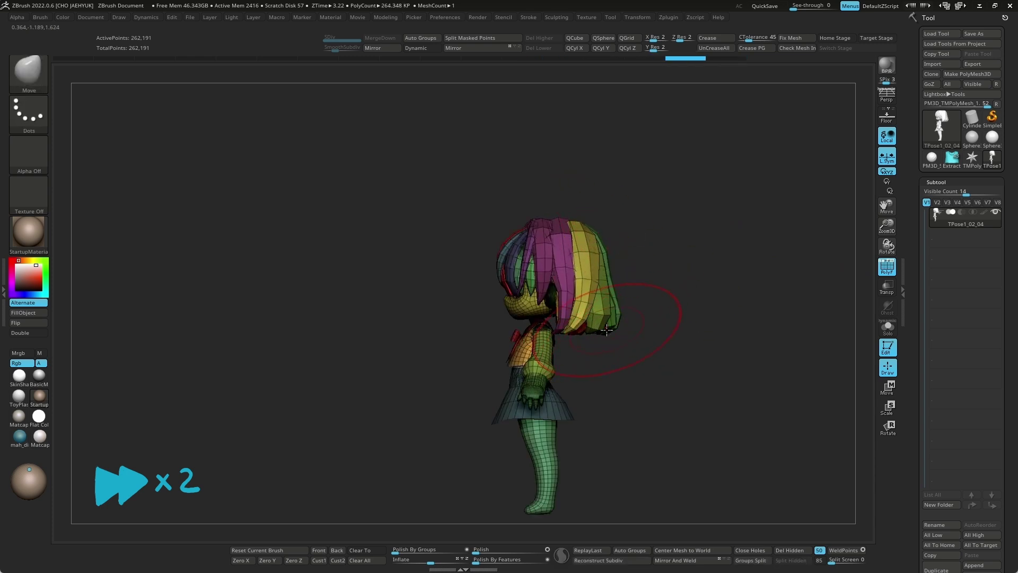
pyautogui.moveTo(597, 391); pyautogui.dragTo(573, 289)
pyautogui.keyDown('ctrl'); pyautogui.keyDown('shift'); pyautogui.click(564, 284); pyautogui.keyUp('shift'); pyautogui.keyUp('ctrl')
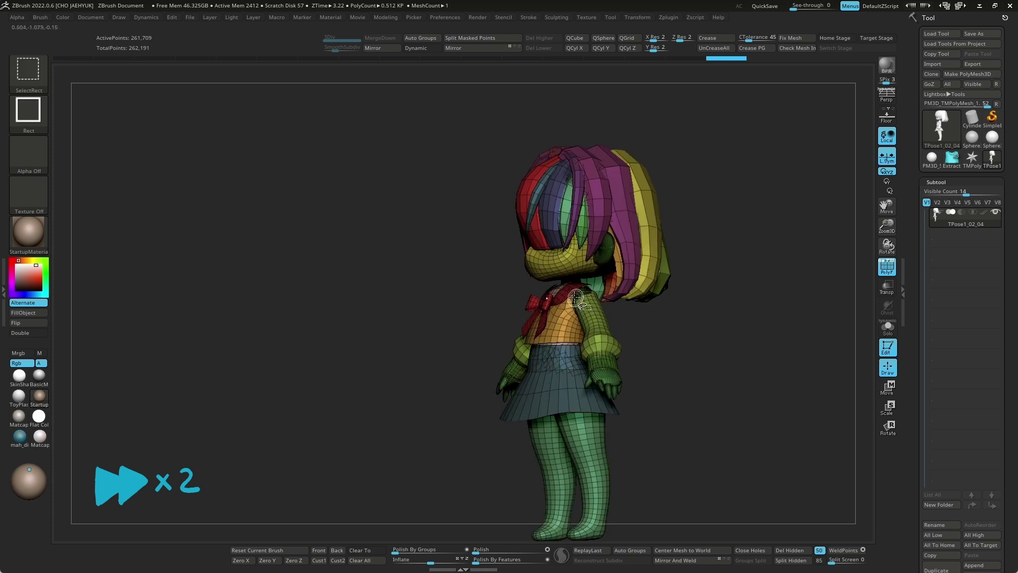
pyautogui.keyDown('ctrl'); pyautogui.keyDown('alt'); pyautogui.keyDown('shift'); pyautogui.click(553, 306); pyautogui.keyUp('shift'); pyautogui.keyUp('alt'); pyautogui.keyUp('ctrl')
# Mask the lower body, unhide all parts, and turn the polygroup wireframe off.
pyautogui.moveTo(553, 307)
pyautogui.mouseDown()
pyautogui.moveTo(518, 282)
pyautogui.moveTo(697, 318)
pyautogui.moveTo(533, 292)
pyautogui.mouseUp()
pyautogui.keyDown('ctrl'); pyautogui.moveTo(578, 279); pyautogui.dragTo(590, 263); pyautogui.keyUp('ctrl')
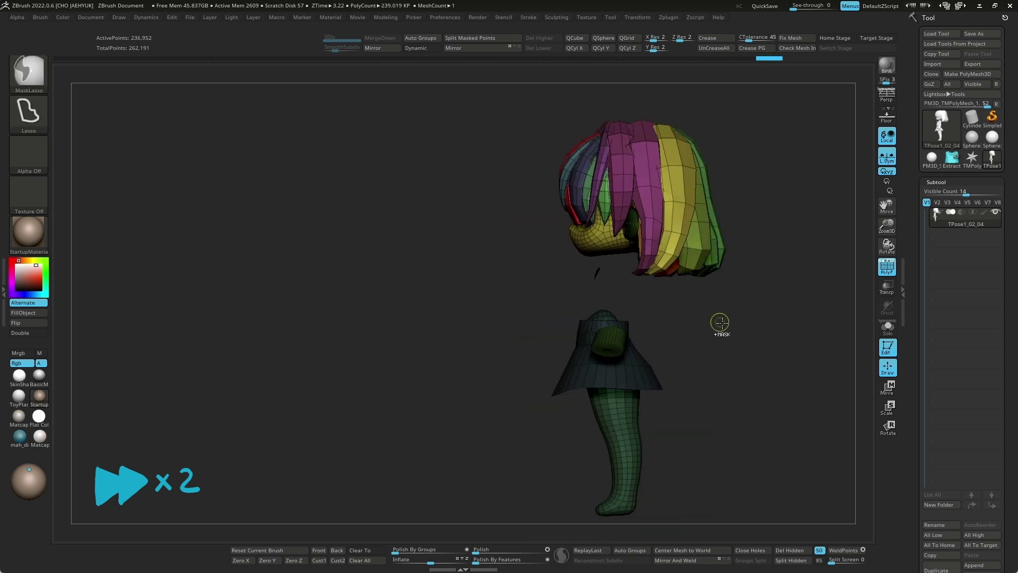
pyautogui.keyDown('ctrl'); pyautogui.keyDown('shift'); pyautogui.click(716, 314); pyautogui.keyUp('shift'); pyautogui.keyUp('ctrl')
pyautogui.moveTo(738, 311)
pyautogui.mouseDown()
pyautogui.moveTo(656, 307)
pyautogui.moveTo(663, 333)
pyautogui.moveTo(746, 359)
pyautogui.moveTo(693, 313)
pyautogui.moveTo(701, 302)
pyautogui.mouseUp()
pyautogui.press('s')
pyautogui.hotkey('shift', 'f')
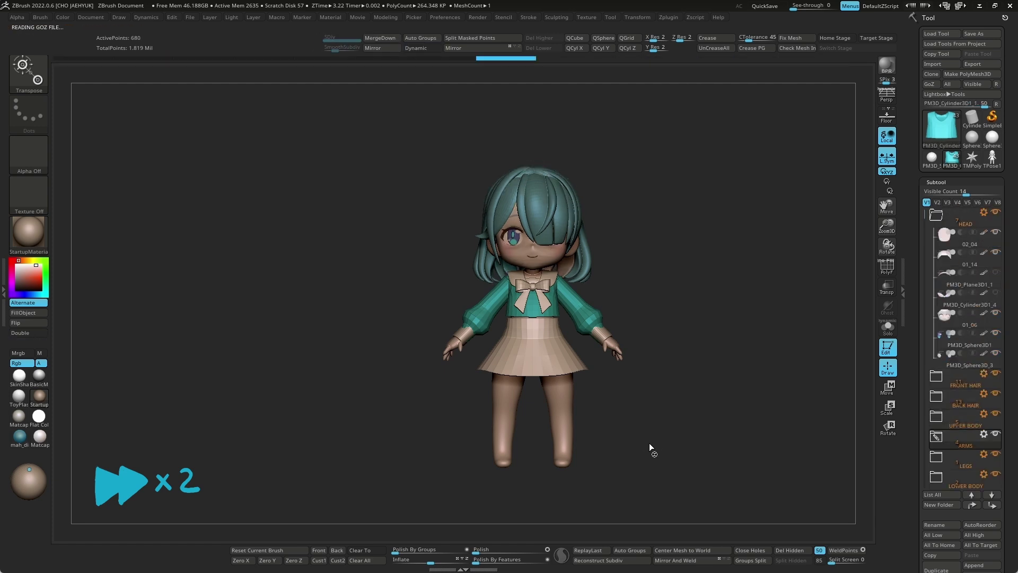
# Inspect the loaded model, then select and solo the 01_06 face piece.
pyautogui.keyDown('ctrl'); pyautogui.moveTo(670, 291); pyautogui.dragTo(689, 360, button='right'); pyautogui.keyUp('ctrl')
pyautogui.press('s')
pyautogui.moveTo(692, 360)
pyautogui.mouseDown()
pyautogui.moveTo(739, 423)
pyautogui.moveTo(711, 436)
pyautogui.moveTo(800, 409)
pyautogui.moveTo(750, 404)
pyautogui.moveTo(768, 305)
pyautogui.moveTo(261, 327)
pyautogui.mouseUp()
pyautogui.press('w')
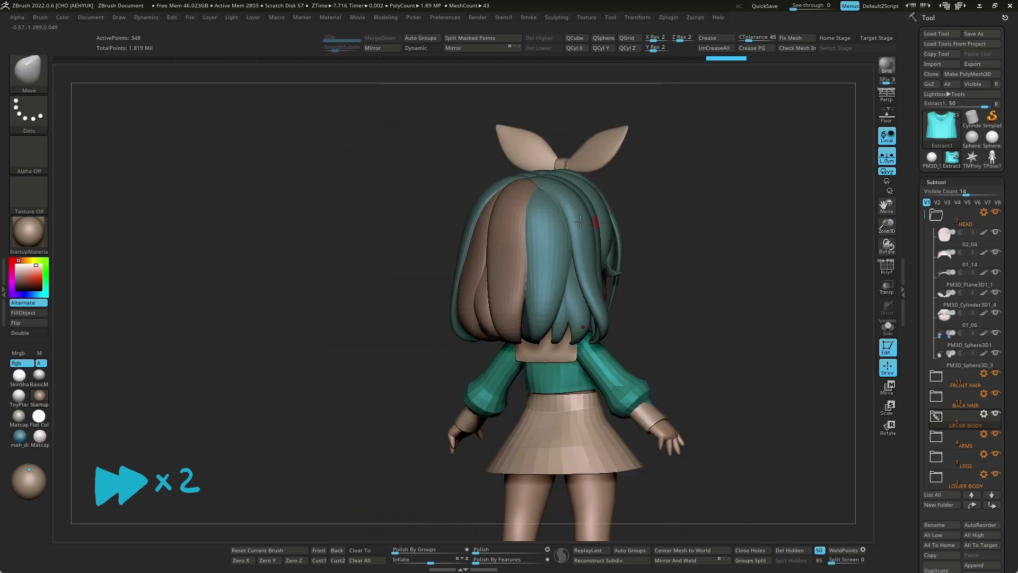
pyautogui.press('q')
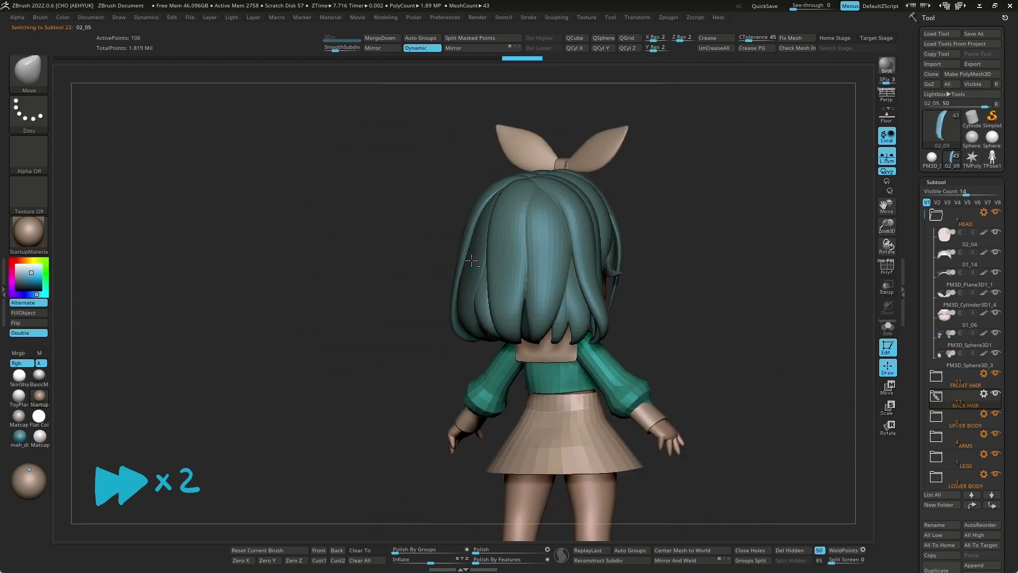
pyautogui.moveTo(690, 308)
pyautogui.mouseDown()
pyautogui.moveTo(773, 306)
pyautogui.moveTo(654, 302)
pyautogui.moveTo(717, 344)
pyautogui.moveTo(764, 348)
pyautogui.moveTo(750, 330)
pyautogui.moveTo(752, 288)
pyautogui.moveTo(718, 268)
pyautogui.moveTo(583, 424)
pyautogui.moveTo(786, 294)
pyautogui.mouseUp()
pyautogui.keyDown('alt'); pyautogui.click(564, 307); pyautogui.keyUp('alt')
pyautogui.press('w')
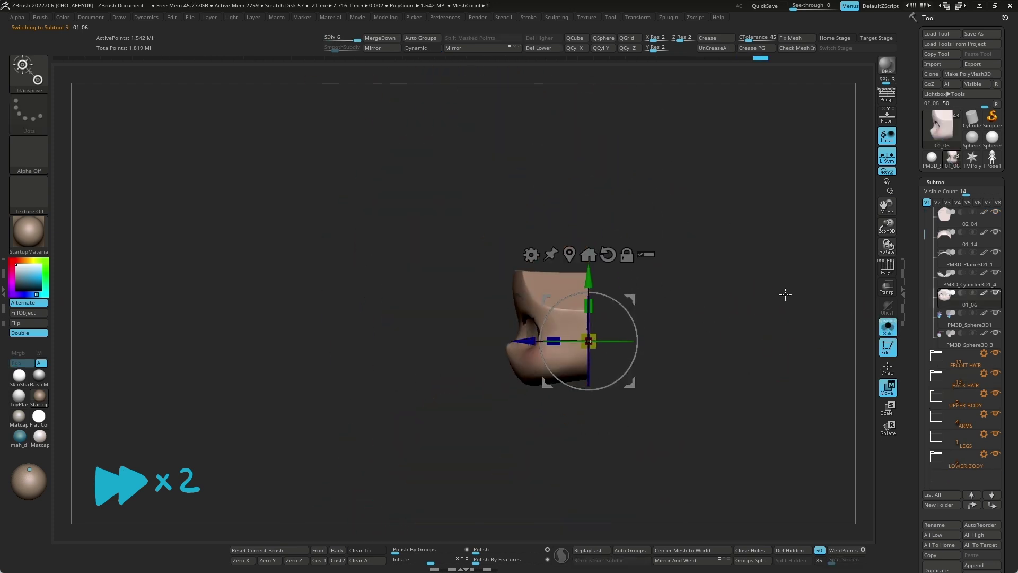
pyautogui.hotkey('ctrl', 'shift', 's')
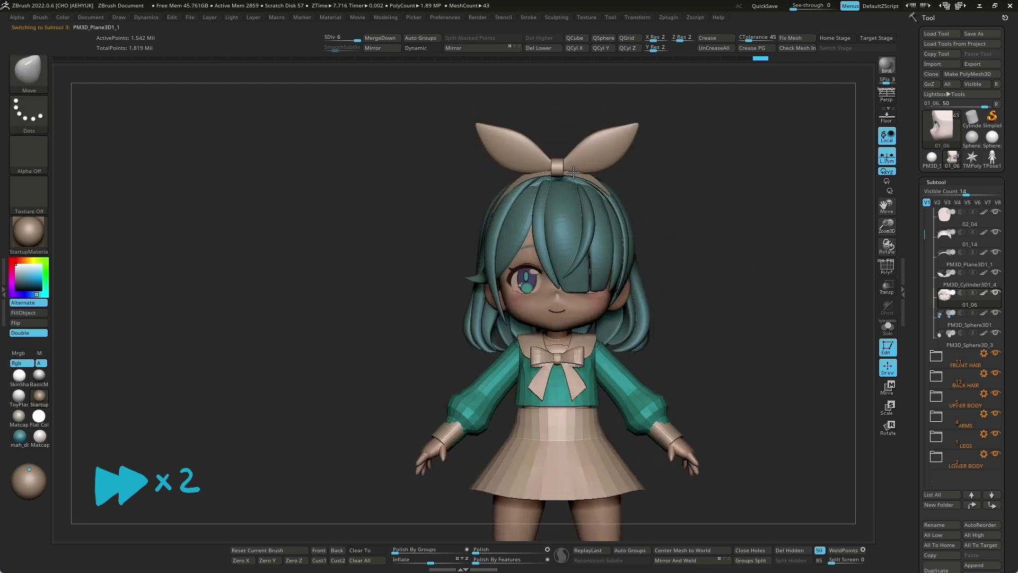
# Isolate the 01_06 face piece and compress it along its depth axis.
pyautogui.keyDown('alt'); pyautogui.click(554, 121); pyautogui.keyUp('alt')
pyautogui.keyDown('alt'); pyautogui.click(556, 173); pyautogui.keyUp('alt')
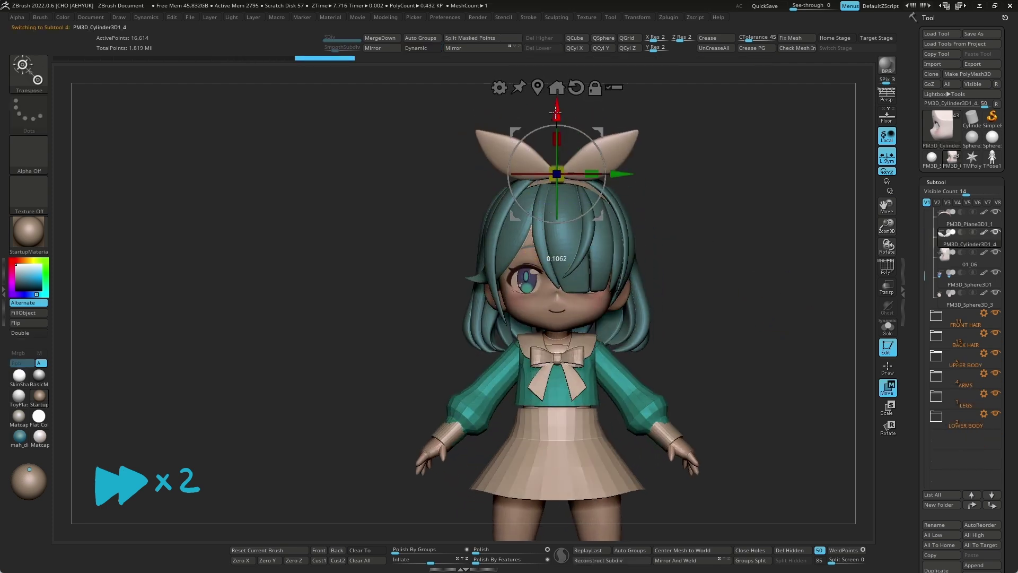
pyautogui.press('q')
pyautogui.moveTo(588, 305)
pyautogui.mouseDown()
pyautogui.moveTo(749, 318)
pyautogui.moveTo(796, 283)
pyautogui.moveTo(783, 360)
pyautogui.mouseUp()
pyautogui.press('w')
pyautogui.moveTo(739, 295)
pyautogui.mouseDown()
pyautogui.moveTo(766, 336)
pyautogui.moveTo(704, 301)
pyautogui.moveTo(706, 322)
pyautogui.mouseUp()
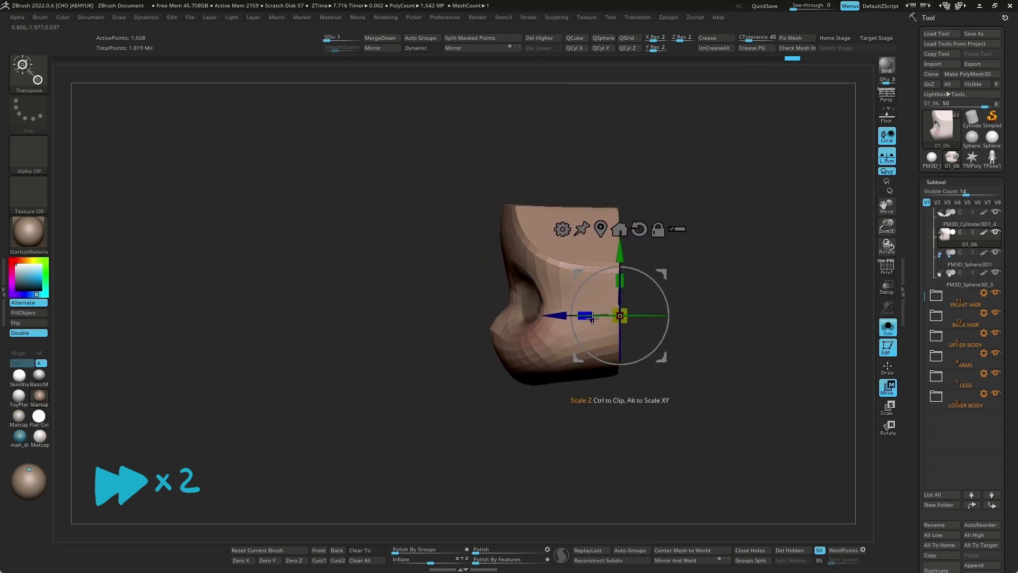
pyautogui.moveTo(585, 316); pyautogui.dragTo(592, 315)
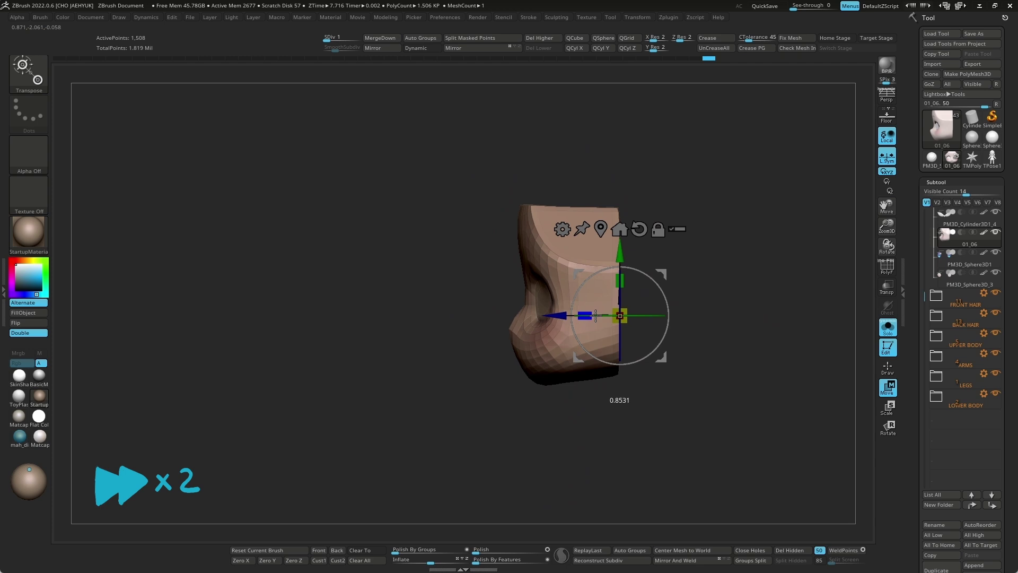
pyautogui.click(889, 331)
# Zoom in on the head and raise the face piece's subdivision level.
pyautogui.moveTo(768, 296)
pyautogui.mouseDown()
pyautogui.moveTo(701, 294)
pyautogui.moveTo(758, 323)
pyautogui.moveTo(787, 291)
pyautogui.mouseUp()
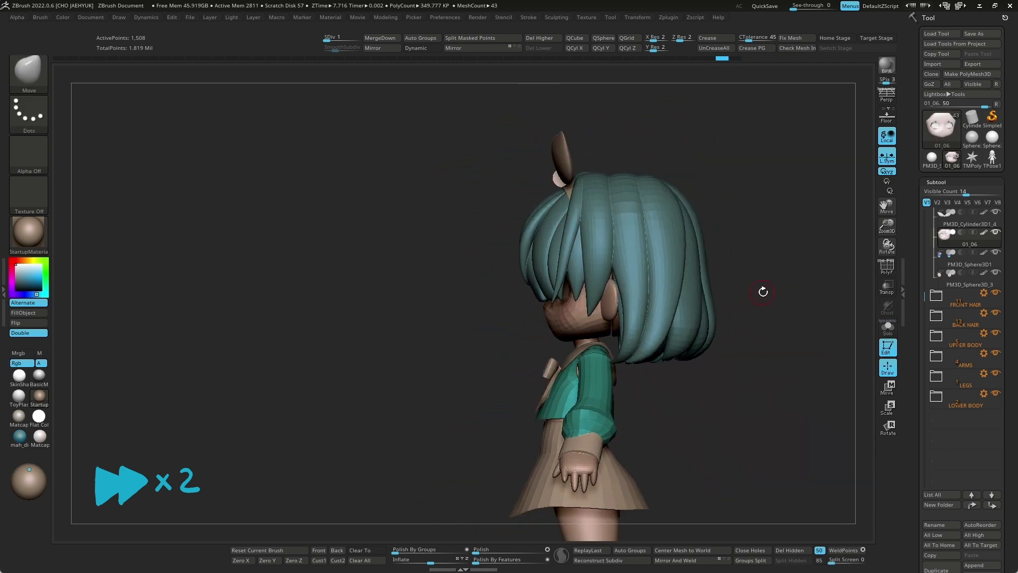
pyautogui.keyDown('ctrl'); pyautogui.moveTo(787, 292); pyautogui.dragTo(555, 309, button='right'); pyautogui.keyUp('ctrl')
pyautogui.moveTo(541, 310); pyautogui.dragTo(705, 303)
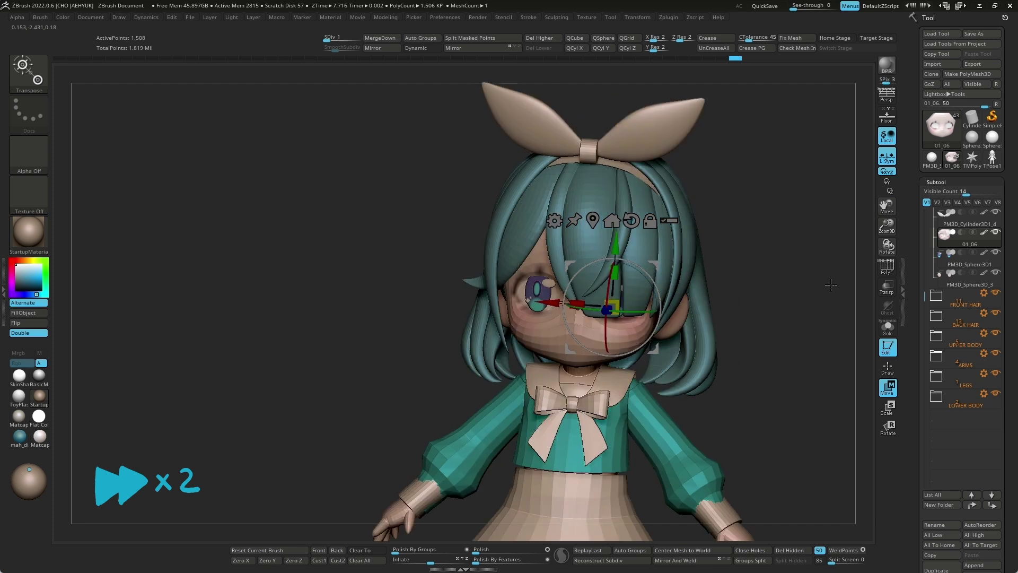
pyautogui.hotkey('shift', 'f')
pyautogui.press('d')
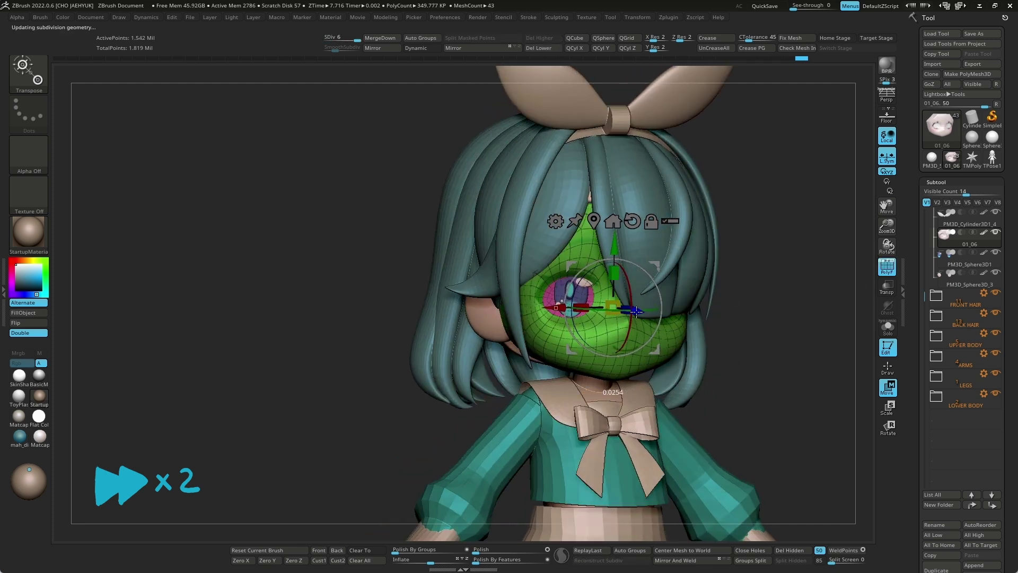
pyautogui.hotkey('shift', 'f')
pyautogui.press('q')
# Select PM3D_Sphere3D_3 and shift it along its depth axis with the gizmo.
pyautogui.moveTo(795, 330)
pyautogui.mouseDown()
pyautogui.moveTo(773, 298)
pyautogui.moveTo(541, 308)
pyautogui.mouseUp()
pyautogui.keyDown('alt'); pyautogui.click(541, 307); pyautogui.keyUp('alt')
pyautogui.press('w')
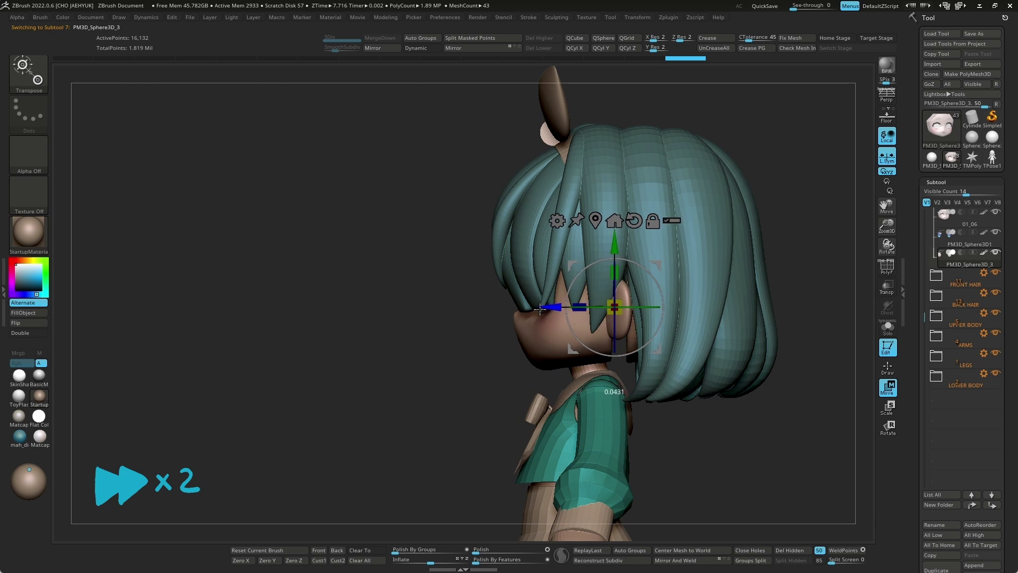
pyautogui.press('q')
pyautogui.moveTo(784, 255); pyautogui.dragTo(792, 313)
pyautogui.click(984, 272)
pyautogui.click(943, 291)
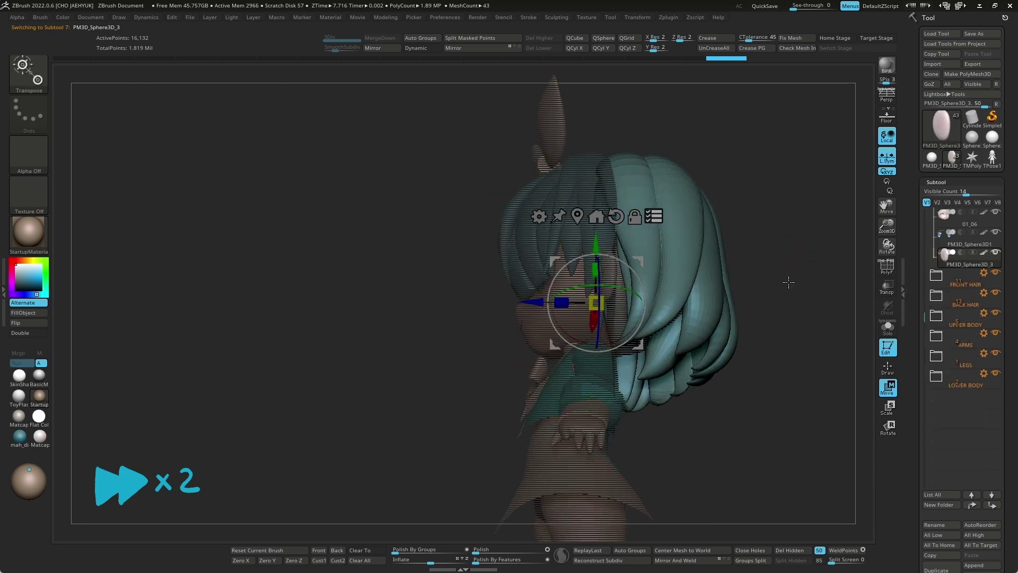
pyautogui.moveTo(526, 303); pyautogui.dragTo(511, 305)
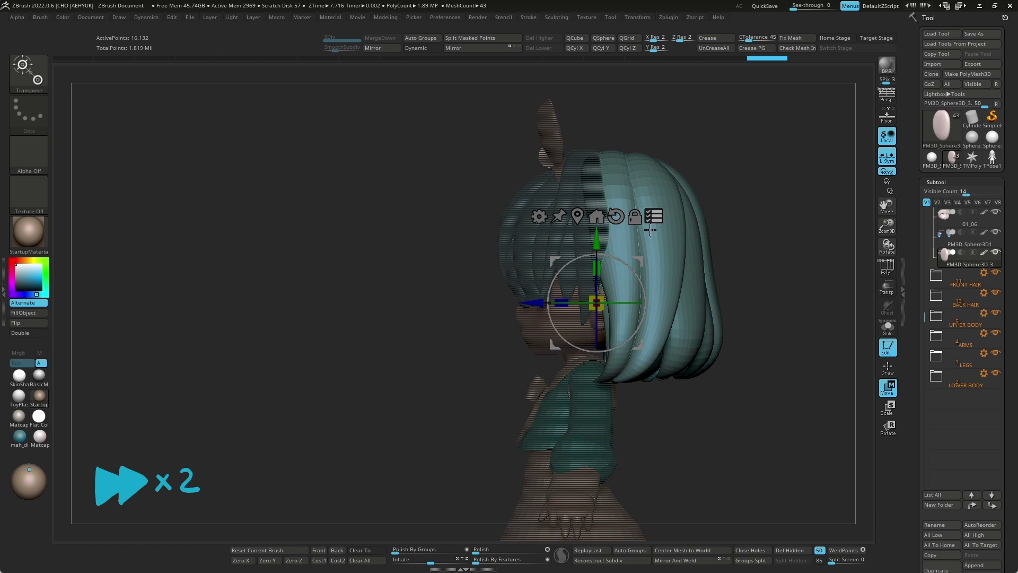
pyautogui.press('q')
pyautogui.moveTo(773, 391)
pyautogui.mouseDown()
pyautogui.moveTo(807, 345)
pyautogui.moveTo(750, 352)
pyautogui.moveTo(797, 368)
pyautogui.moveTo(800, 382)
pyautogui.moveTo(739, 346)
pyautogui.mouseUp()
# Select and reshape the 01_13 and 01_15 hair strands from back and side views.
pyautogui.keyDown('alt'); pyautogui.click(671, 275); pyautogui.keyUp('alt')
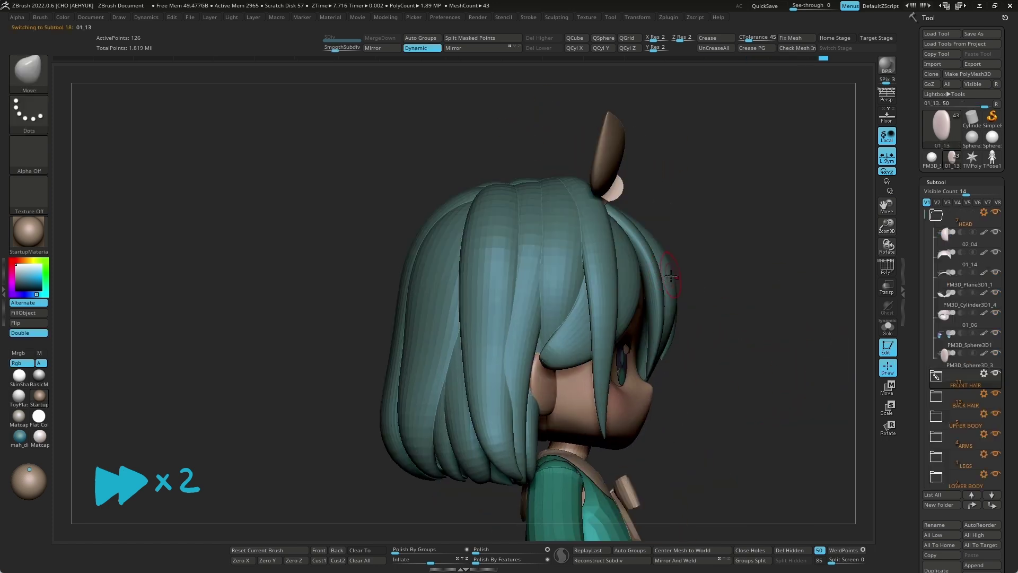
pyautogui.moveTo(666, 273)
pyautogui.mouseDown()
pyautogui.moveTo(607, 287)
pyautogui.moveTo(530, 391)
pyautogui.moveTo(805, 300)
pyautogui.mouseUp()
pyautogui.keyDown('alt'); pyautogui.click(721, 249); pyautogui.keyUp('alt')
pyautogui.moveTo(719, 169)
pyautogui.mouseDown()
pyautogui.moveTo(686, 207)
pyautogui.moveTo(786, 186)
pyautogui.mouseUp()
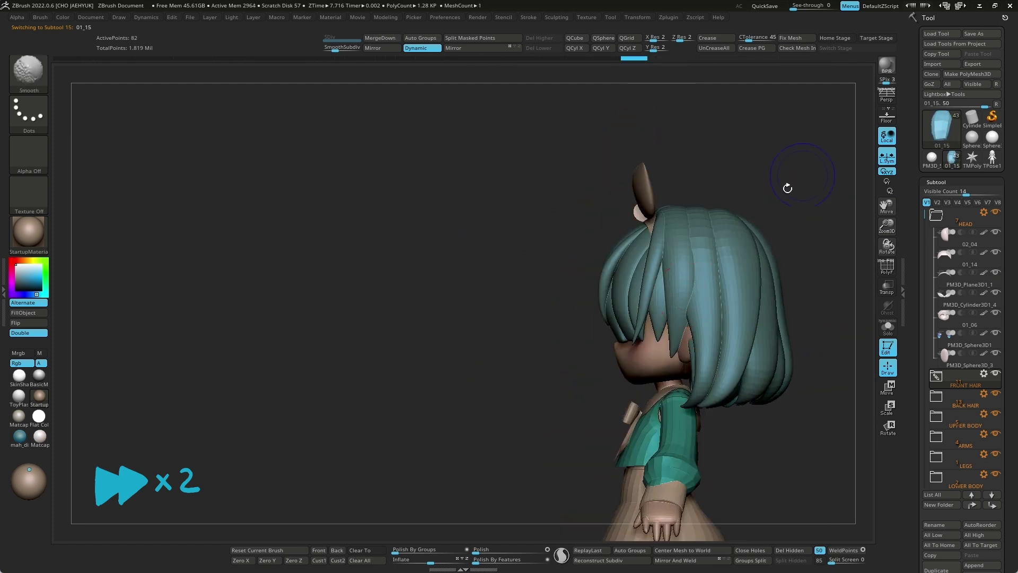
pyautogui.keyDown('alt'); pyautogui.click(699, 286); pyautogui.keyUp('alt')
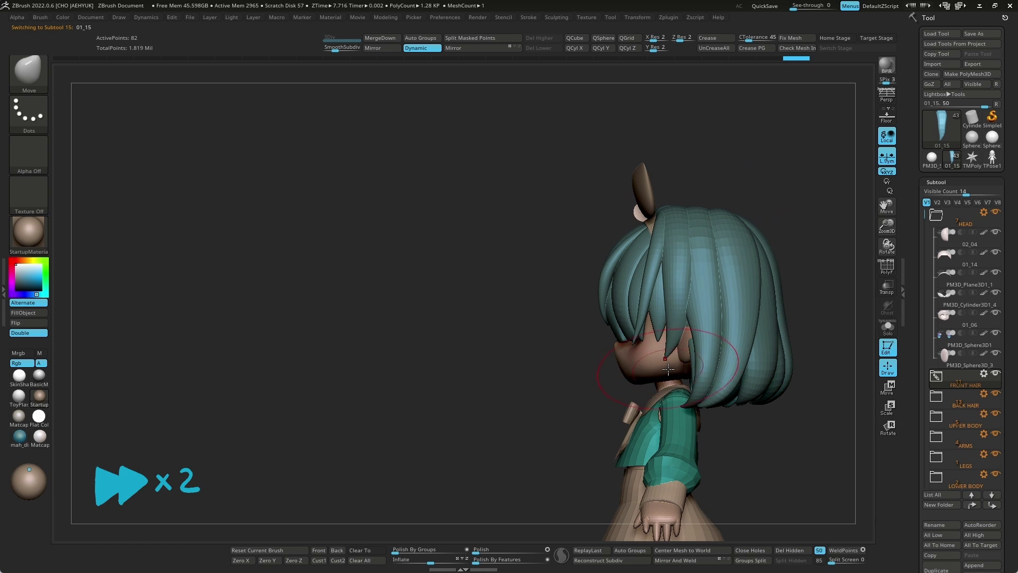
pyautogui.moveTo(666, 357); pyautogui.dragTo(848, 301)
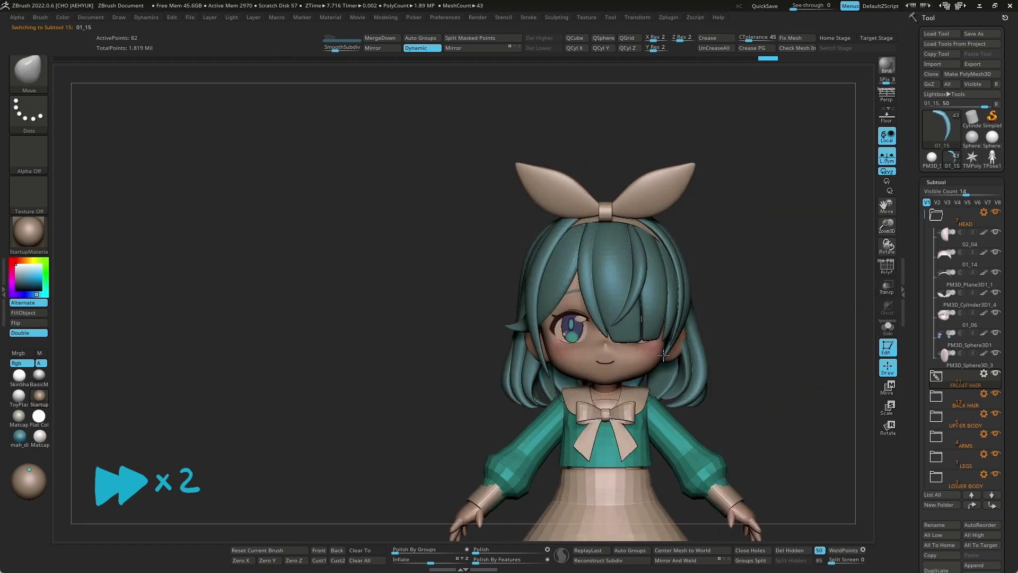
pyautogui.moveTo(781, 307)
pyautogui.keyDown('shift'); pyautogui.mouseDown()
pyautogui.moveTo(800, 267)
pyautogui.moveTo(644, 364)
pyautogui.mouseUp(); pyautogui.keyUp('shift')
pyautogui.press('s')
pyautogui.moveTo(651, 353)
pyautogui.mouseDown(button='right')
pyautogui.moveTo(743, 277)
pyautogui.moveTo(679, 294)
pyautogui.moveTo(639, 323)
pyautogui.mouseUp(button='right')
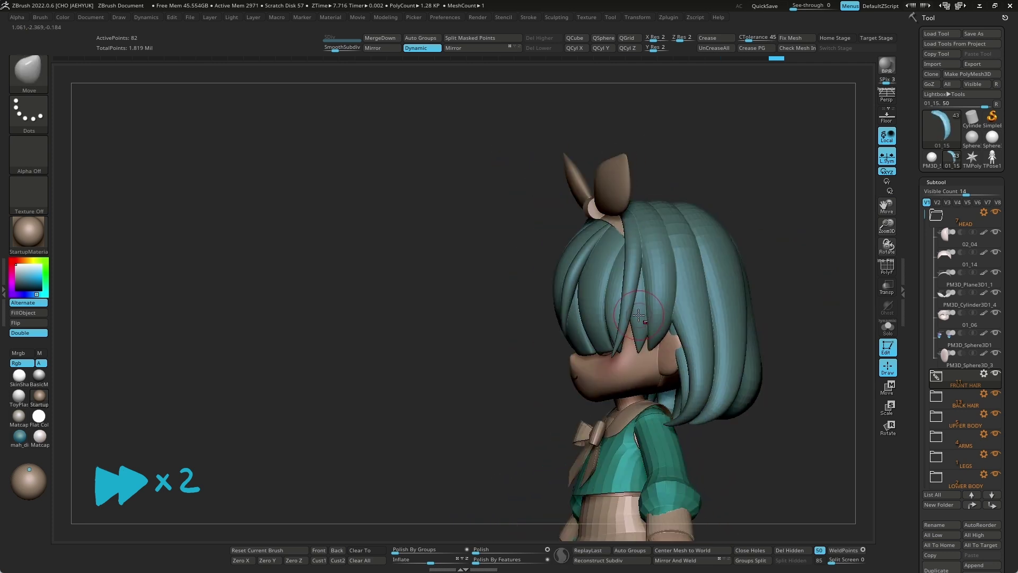
# Work through the 01_10, 01_05 and 01_11 hair strands, then make 01_06 active.
pyautogui.keyDown('alt'); pyautogui.click(637, 372); pyautogui.keyUp('alt')
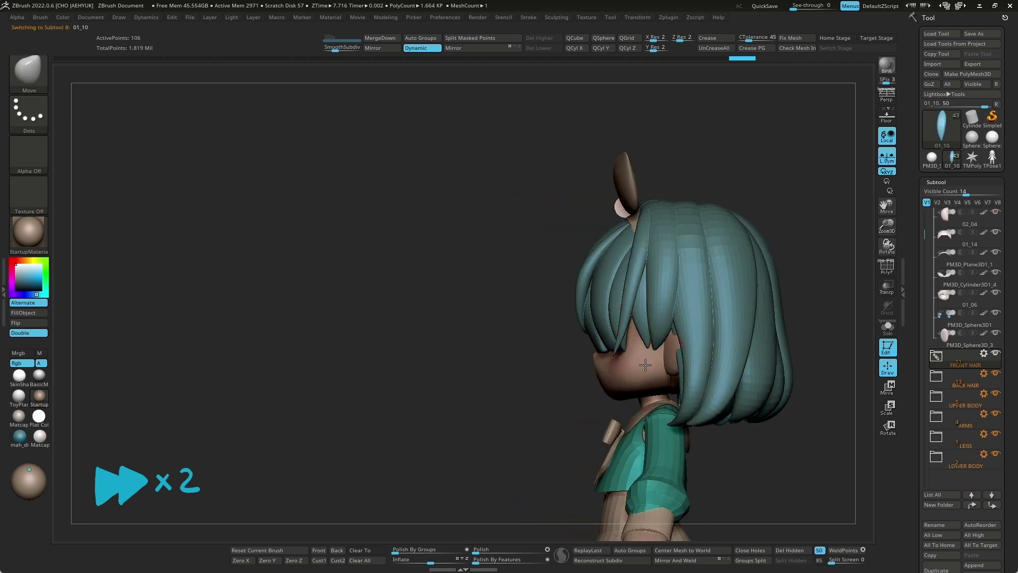
pyautogui.moveTo(646, 365)
pyautogui.mouseDown(button='right')
pyautogui.moveTo(822, 277)
pyautogui.moveTo(689, 286)
pyautogui.moveTo(769, 286)
pyautogui.moveTo(648, 303)
pyautogui.moveTo(840, 225)
pyautogui.moveTo(671, 286)
pyautogui.mouseUp(button='right')
pyautogui.keyDown('alt'); pyautogui.click(648, 303); pyautogui.keyUp('alt')
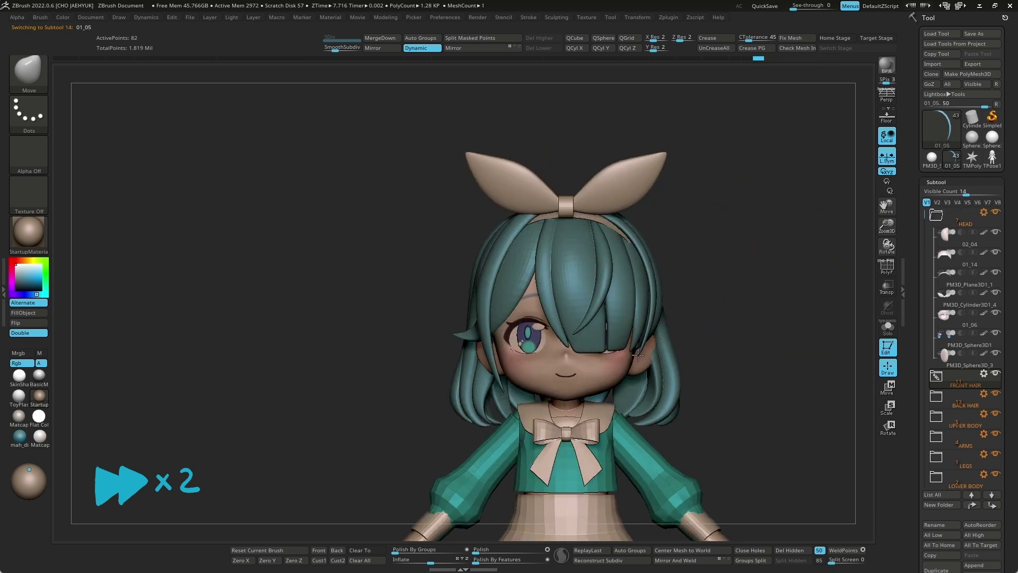
pyautogui.keyDown('ctrl'); pyautogui.moveTo(636, 357); pyautogui.dragTo(633, 367, button='right'); pyautogui.keyUp('ctrl')
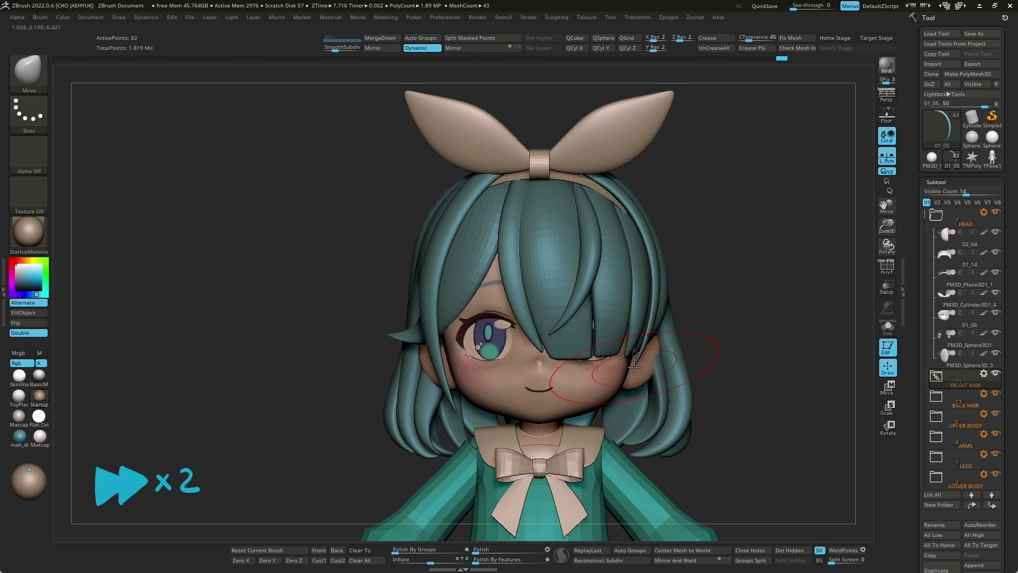
pyautogui.keyDown('ctrl'); pyautogui.moveTo(656, 276); pyautogui.dragTo(693, 253, button='right'); pyautogui.keyUp('ctrl')
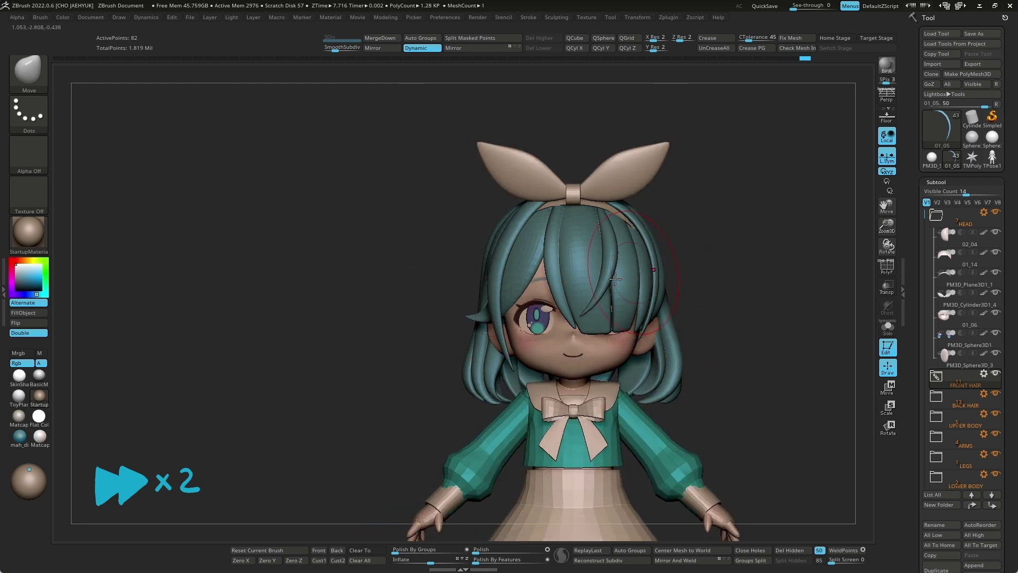
pyautogui.keyDown('alt'); pyautogui.click(477, 246); pyautogui.keyUp('alt')
pyautogui.moveTo(477, 246); pyautogui.dragTo(650, 241, button='right')
pyautogui.keyDown('ctrl'); pyautogui.moveTo(514, 265); pyautogui.dragTo(516, 297, button='right'); pyautogui.keyUp('ctrl')
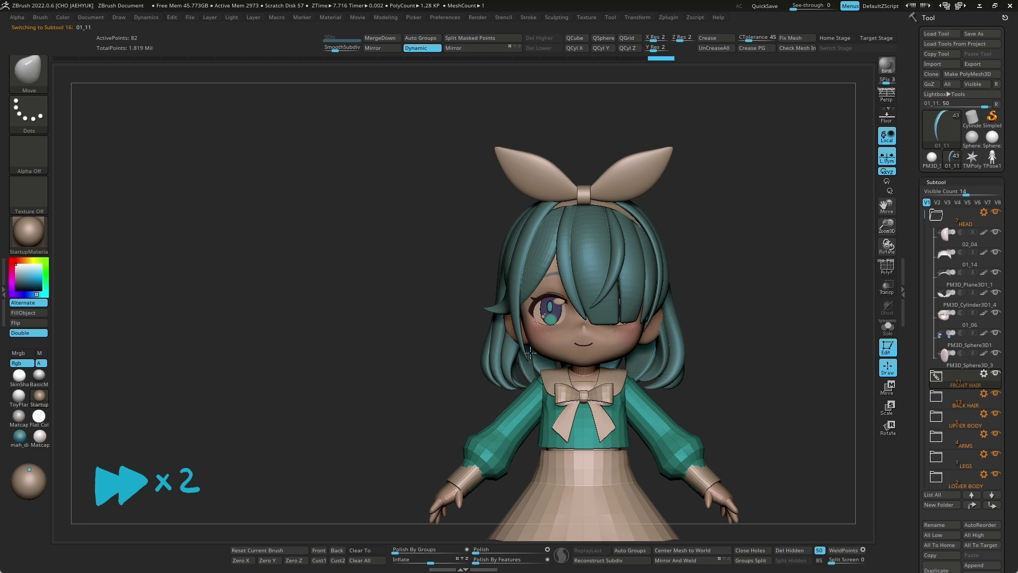
pyautogui.moveTo(528, 244)
pyautogui.mouseDown(button='right')
pyautogui.moveTo(677, 223)
pyautogui.moveTo(724, 234)
pyautogui.mouseUp(button='right')
pyautogui.keyDown('alt'); pyautogui.click(576, 350); pyautogui.keyUp('alt')
pyautogui.moveTo(583, 340)
pyautogui.keyDown('ctrl'); pyautogui.mouseDown(button='right')
pyautogui.moveTo(777, 313)
pyautogui.moveTo(744, 314)
pyautogui.moveTo(800, 281)
pyautogui.mouseUp(button='right'); pyautogui.keyUp('ctrl')
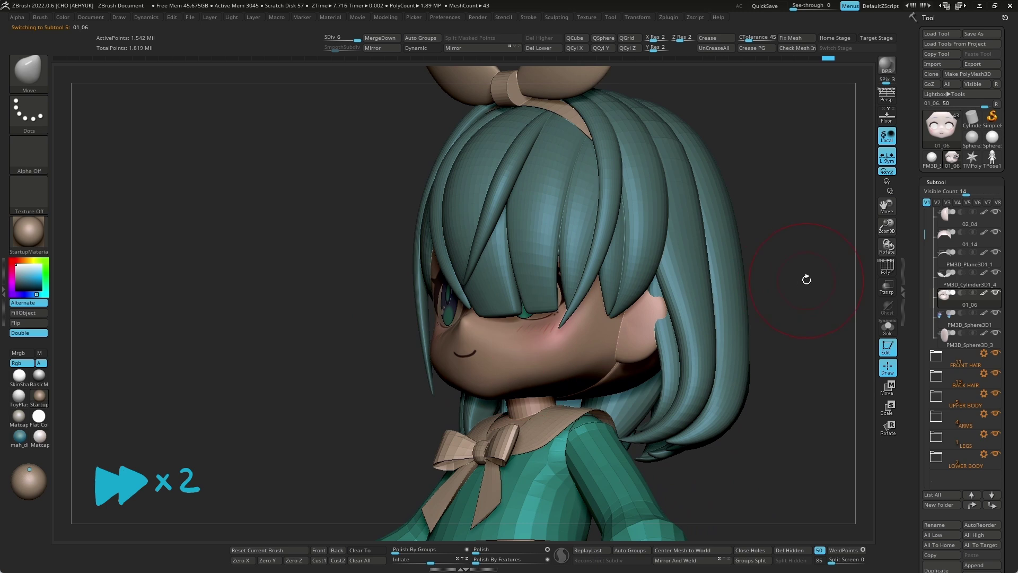
# Step the face between its lowest subdivision level and level 6, viewing it from the side and front.
pyautogui.hotkey('shift', 'd')
pyautogui.keyDown('alt'); pyautogui.moveTo(494, 392); pyautogui.dragTo(578, 359, button='right'); pyautogui.keyUp('alt')
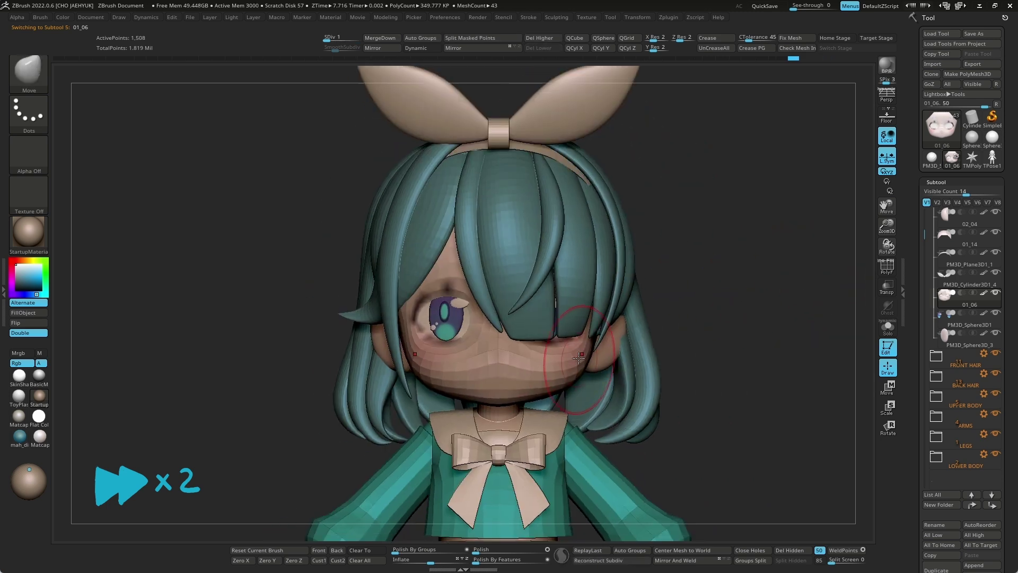
pyautogui.press('d')
pyautogui.press('d')
pyautogui.press('d')
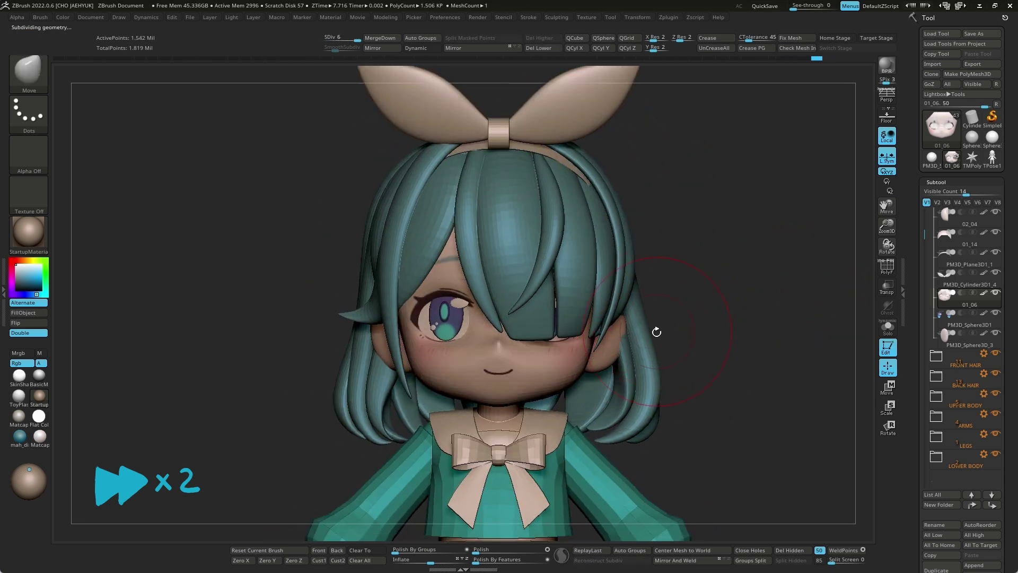
pyautogui.moveTo(532, 333)
pyautogui.mouseDown(button='right')
pyautogui.moveTo(738, 332)
pyautogui.moveTo(718, 341)
pyautogui.moveTo(641, 323)
pyautogui.mouseUp(button='right')
pyautogui.hotkey('shift', 'd')
pyautogui.hotkey('shift', 'd')
pyautogui.hotkey('shift', 'd')
pyautogui.press('d')
pyautogui.press('d')
pyautogui.press('d')
pyautogui.moveTo(735, 360)
pyautogui.mouseDown(button='right')
pyautogui.moveTo(717, 350)
pyautogui.moveTo(583, 372)
pyautogui.moveTo(457, 447)
pyautogui.mouseUp(button='right')
# Solo the head, frame it at a working angle, and drop it to subdivision level 4.
pyautogui.hotkey('ctrl', 'shift', 's')
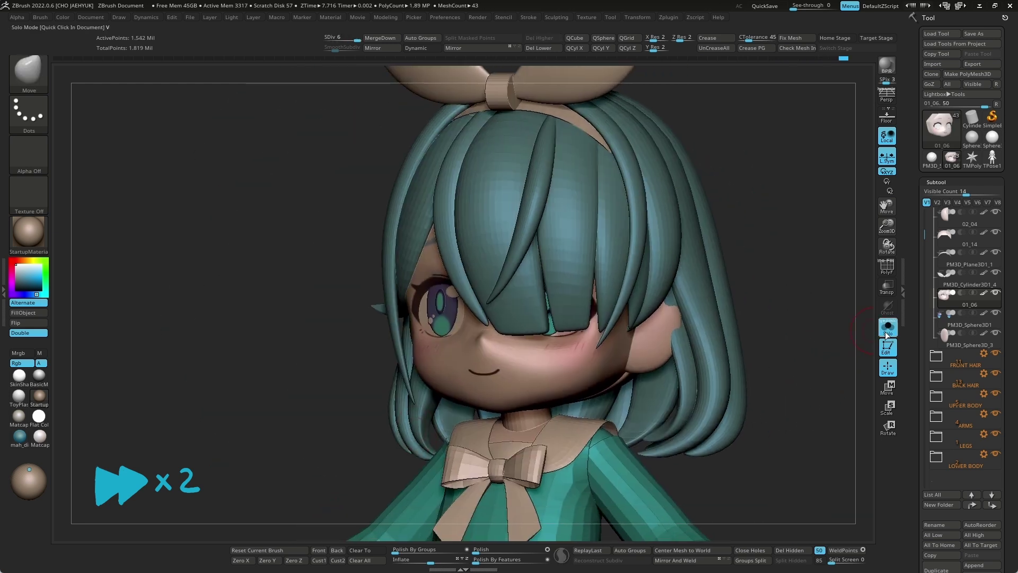
pyautogui.press('f')
pyautogui.moveTo(772, 382)
pyautogui.keyDown('alt'); pyautogui.mouseDown(button='right')
pyautogui.moveTo(811, 360)
pyautogui.moveTo(607, 322)
pyautogui.moveTo(525, 325)
pyautogui.mouseUp(button='right'); pyautogui.keyUp('alt')
pyautogui.hotkey('shift', 'd')
pyautogui.hotkey('shift', 'd')
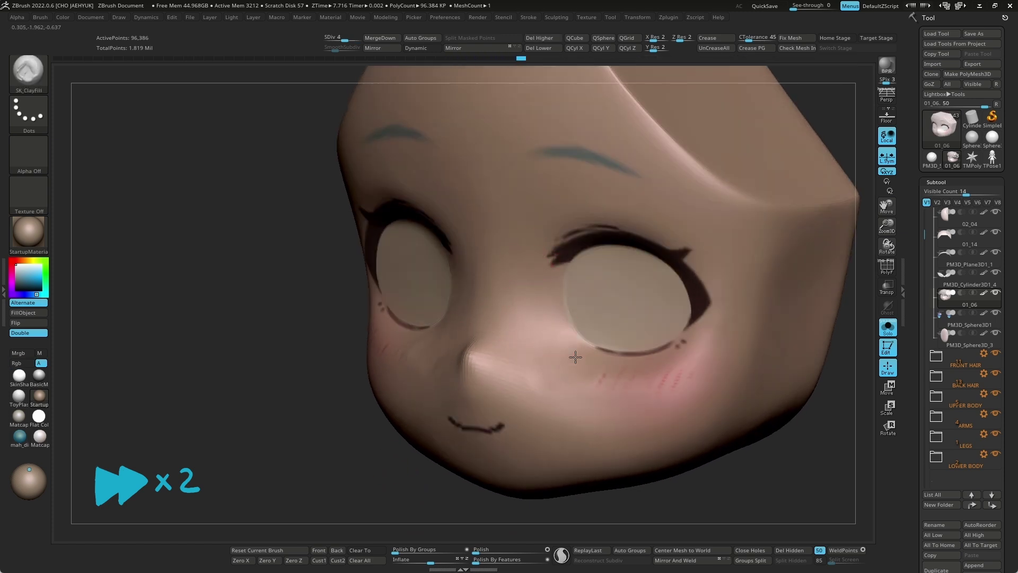
# Smooth the cheek below the nose, briefly compare against the hair, then re-isolate the head.
pyautogui.moveTo(576, 357); pyautogui.dragTo(580, 360, button='right')
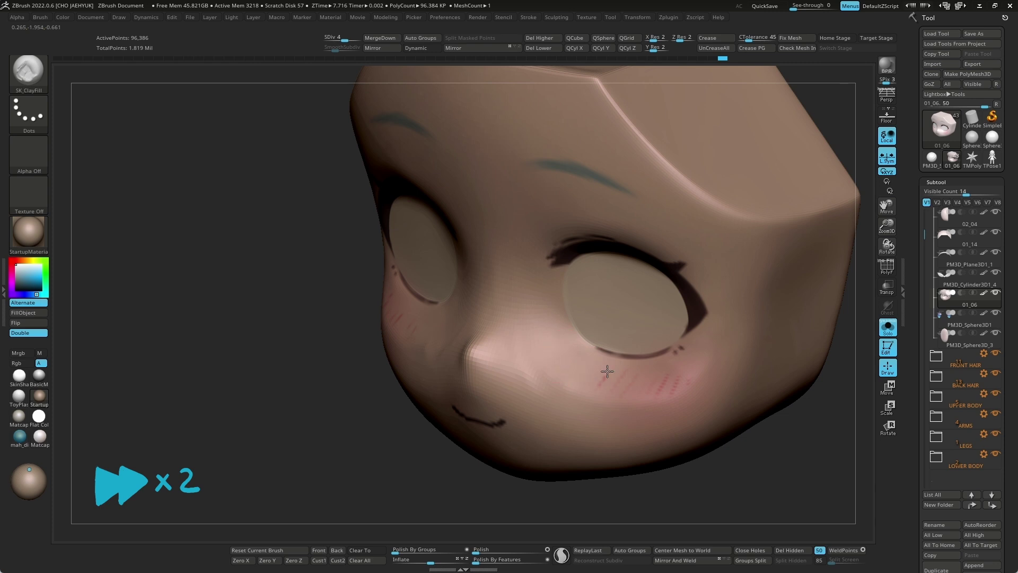
pyautogui.press('shift')
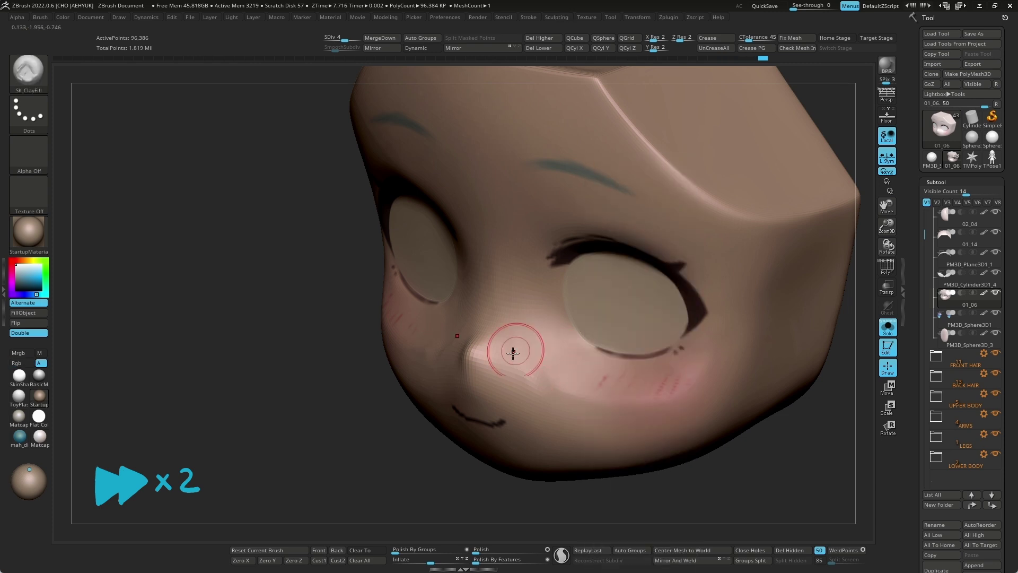
pyautogui.moveTo(521, 335)
pyautogui.keyDown('shift'); pyautogui.mouseDown()
pyautogui.moveTo(541, 363)
pyautogui.moveTo(605, 403)
pyautogui.moveTo(700, 370)
pyautogui.mouseUp(); pyautogui.keyUp('shift')
pyautogui.click(884, 333)
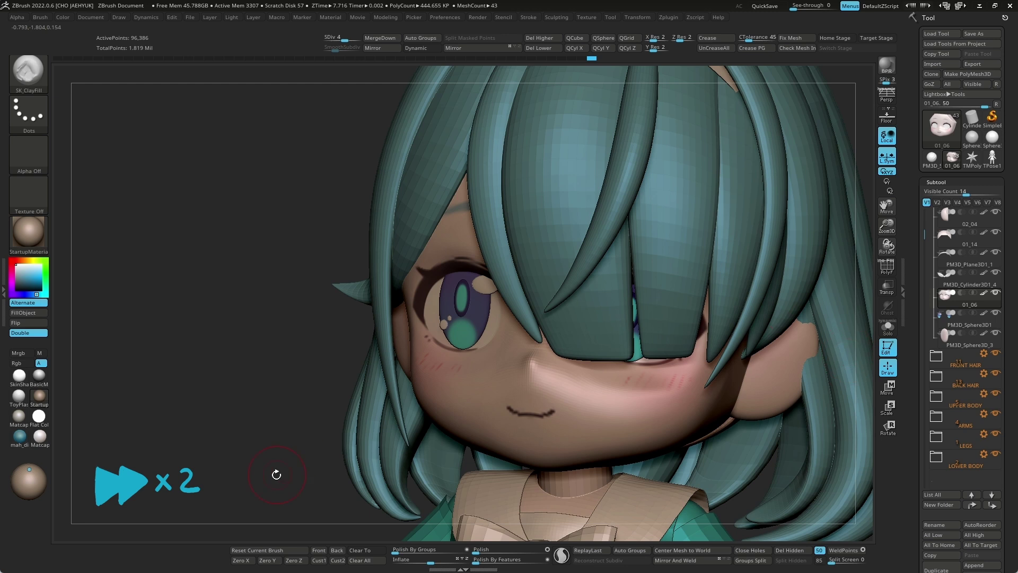
pyautogui.moveTo(284, 455)
pyautogui.mouseDown()
pyautogui.moveTo(775, 304)
pyautogui.moveTo(793, 323)
pyautogui.mouseUp()
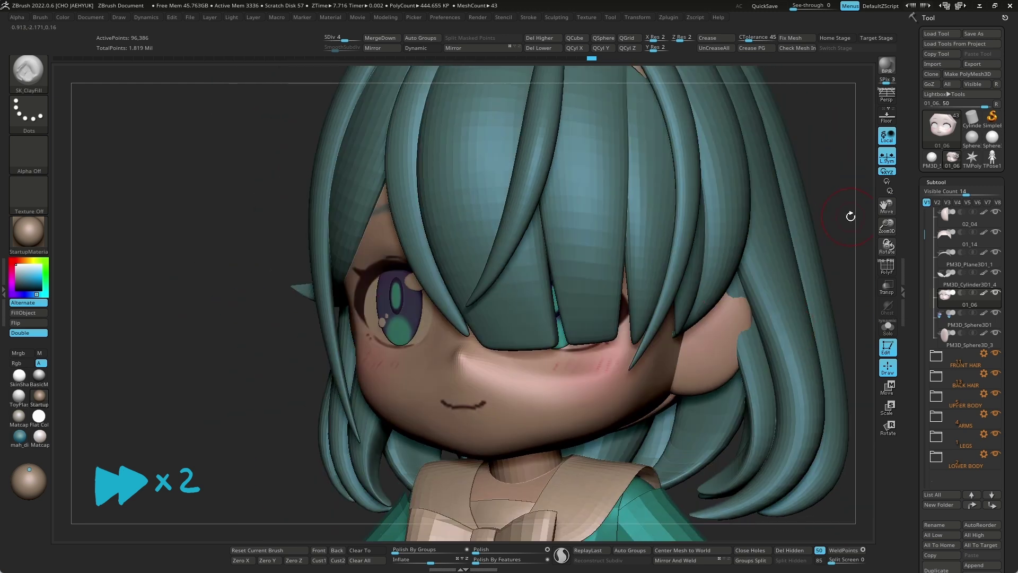
pyautogui.moveTo(848, 221); pyautogui.dragTo(230, 457)
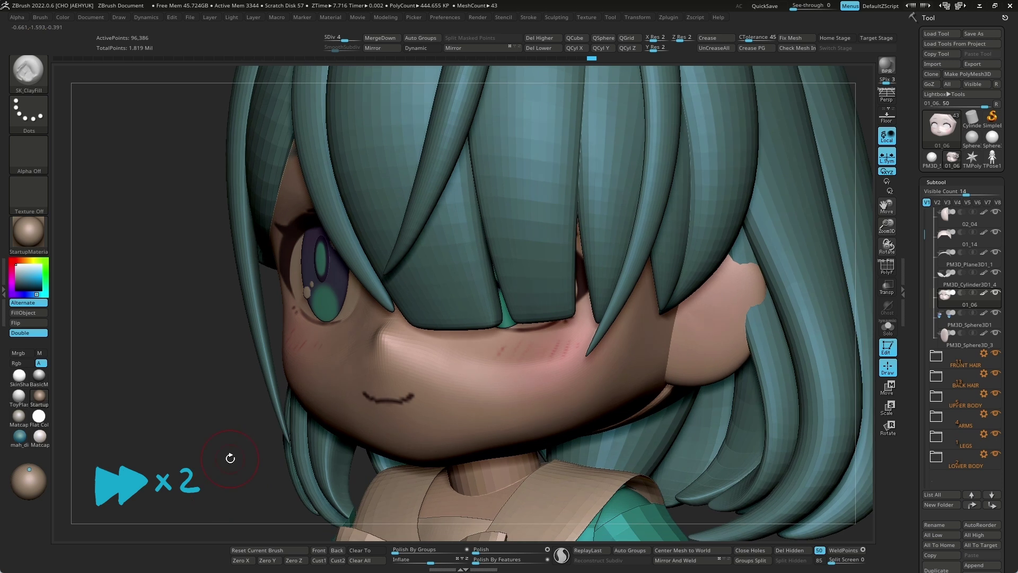
pyautogui.click(887, 326)
pyautogui.moveTo(829, 309); pyautogui.dragTo(609, 325)
# Build clay onto the right cheek and smooth the area beside the nose.
pyautogui.moveTo(572, 352); pyautogui.dragTo(531, 370)
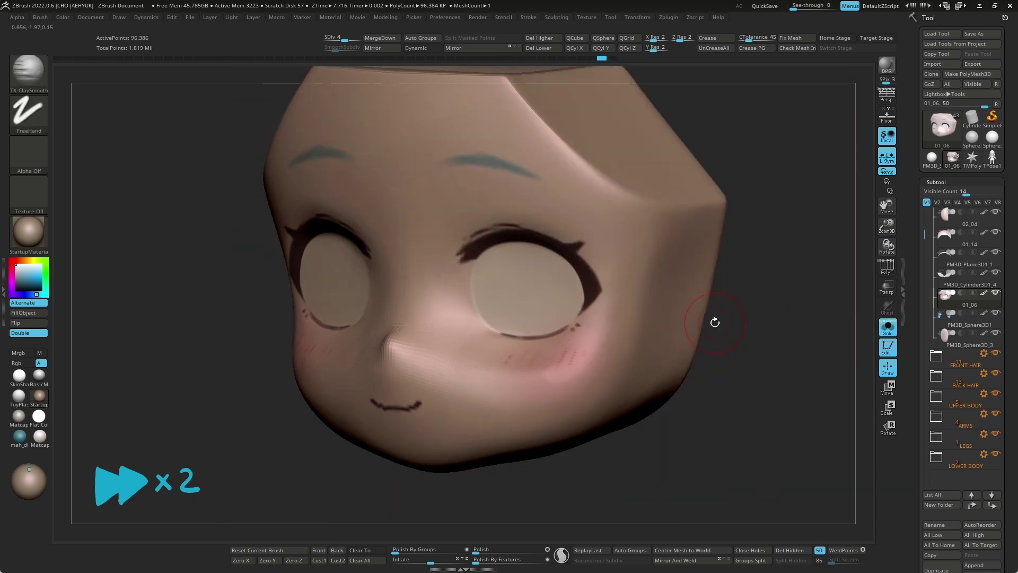
pyautogui.press('space')
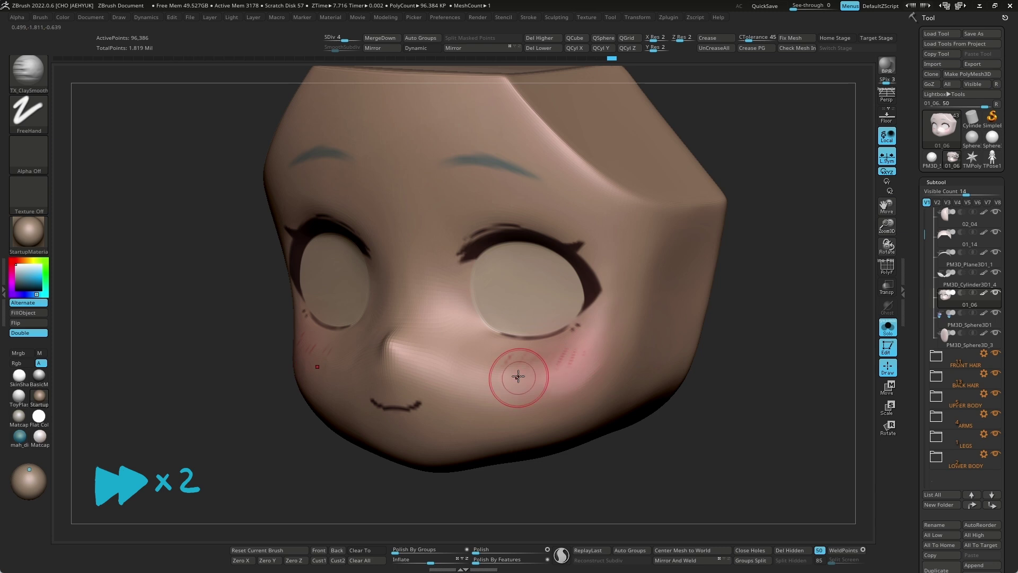
pyautogui.press('shift')
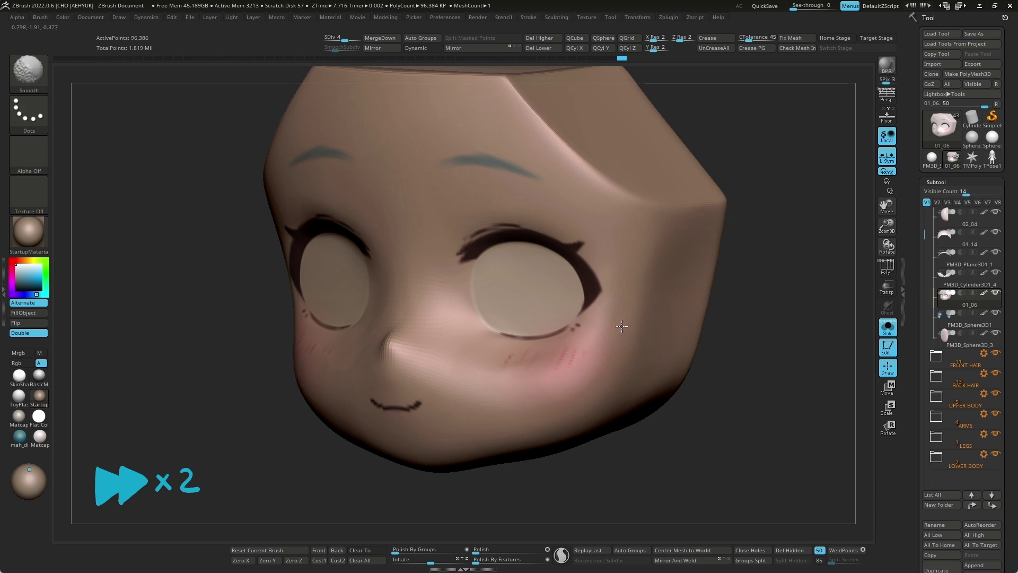
pyautogui.moveTo(522, 363)
pyautogui.mouseDown()
pyautogui.moveTo(488, 507)
pyautogui.moveTo(484, 332)
pyautogui.moveTo(466, 307)
pyautogui.moveTo(477, 329)
pyautogui.moveTo(501, 324)
pyautogui.mouseUp()
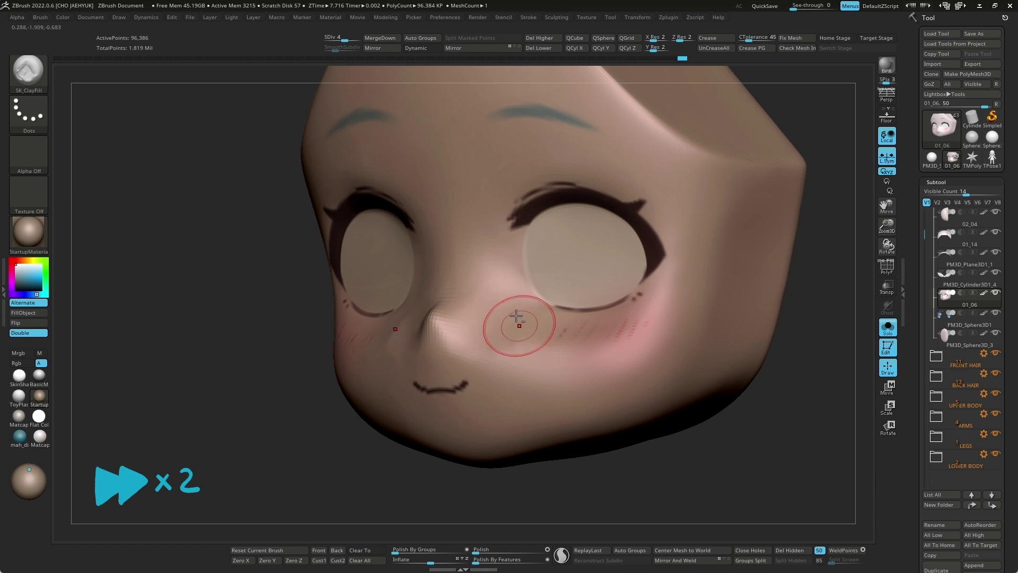
pyautogui.keyDown('shift'); pyautogui.moveTo(498, 371); pyautogui.dragTo(486, 342); pyautogui.keyUp('shift')
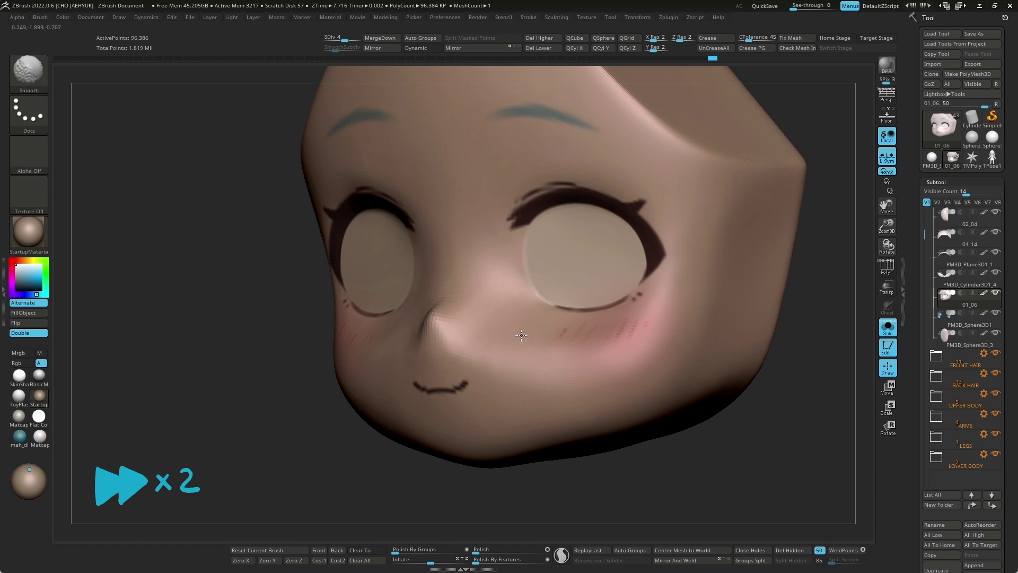
pyautogui.moveTo(549, 342)
pyautogui.keyDown('shift'); pyautogui.mouseDown()
pyautogui.moveTo(548, 325)
pyautogui.moveTo(488, 320)
pyautogui.mouseUp(); pyautogui.keyUp('shift')
pyautogui.moveTo(805, 353)
pyautogui.mouseDown()
pyautogui.moveTo(841, 329)
pyautogui.moveTo(780, 348)
pyautogui.mouseUp()
# Refine the nose and inner eye with the Pinch brush and smoothing, checking at subdivision 6 then returning to 4.
pyautogui.press('space')
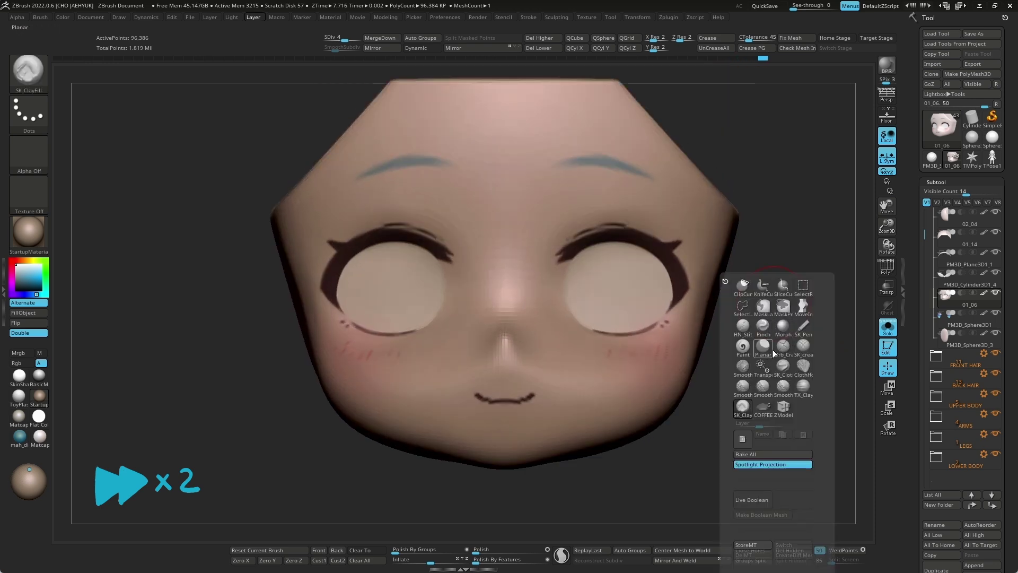
pyautogui.click(763, 326)
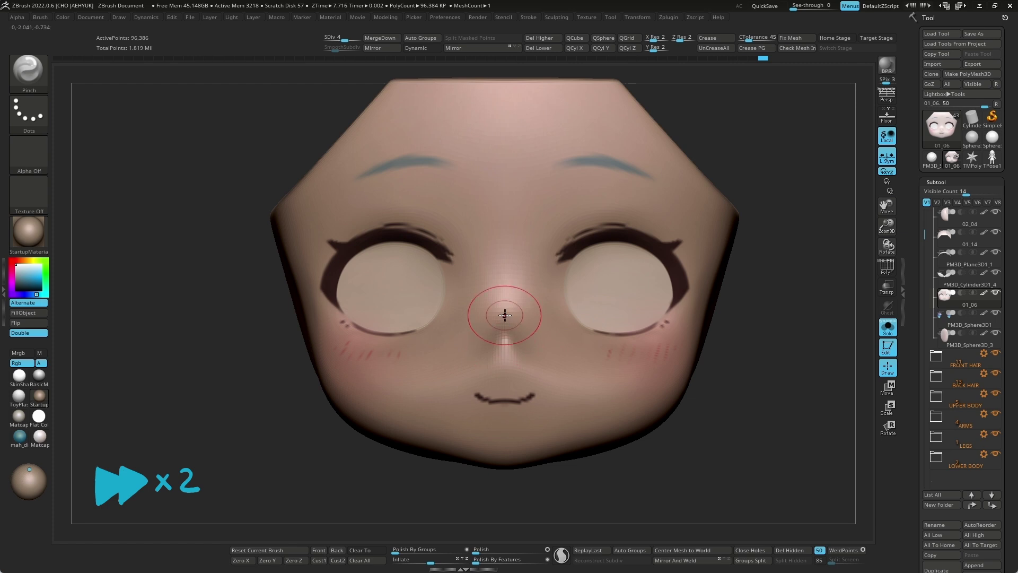
pyautogui.moveTo(711, 450)
pyautogui.mouseDown()
pyautogui.moveTo(682, 470)
pyautogui.moveTo(545, 443)
pyautogui.mouseUp()
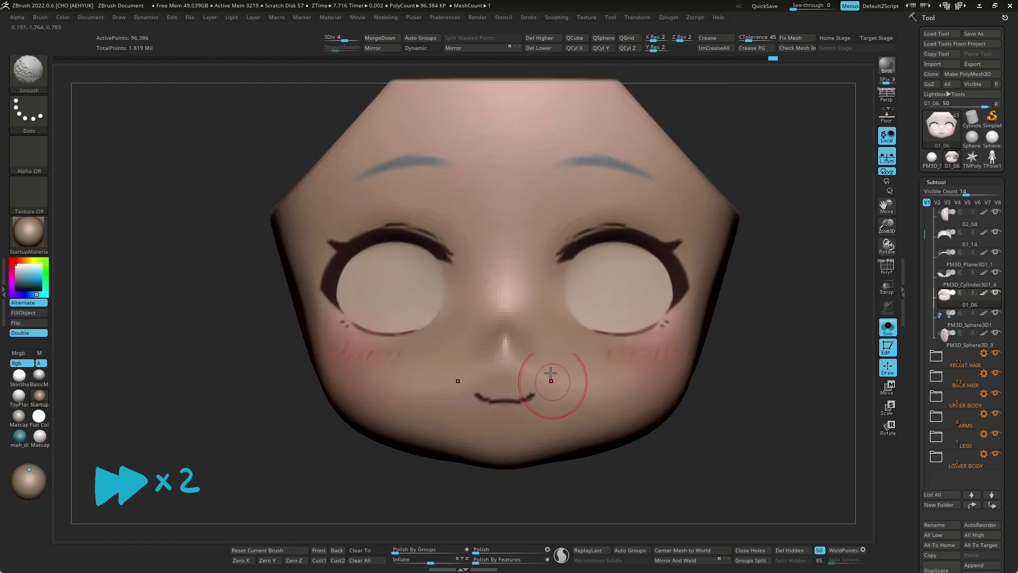
pyautogui.moveTo(587, 470)
pyautogui.mouseDown()
pyautogui.moveTo(599, 477)
pyautogui.moveTo(677, 450)
pyautogui.moveTo(697, 425)
pyautogui.moveTo(721, 433)
pyautogui.moveTo(684, 440)
pyautogui.moveTo(523, 379)
pyautogui.mouseUp()
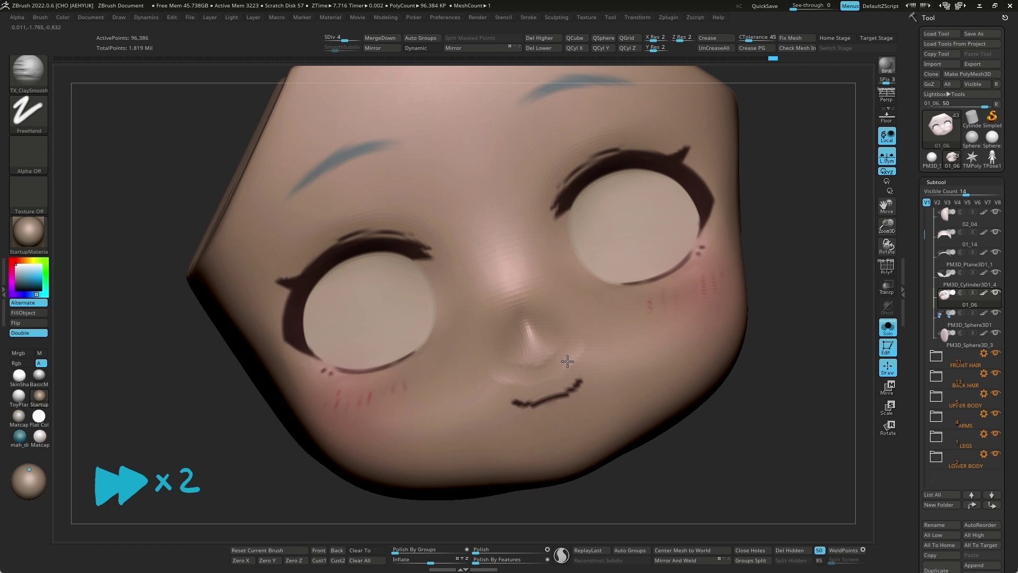
pyautogui.press('shift')
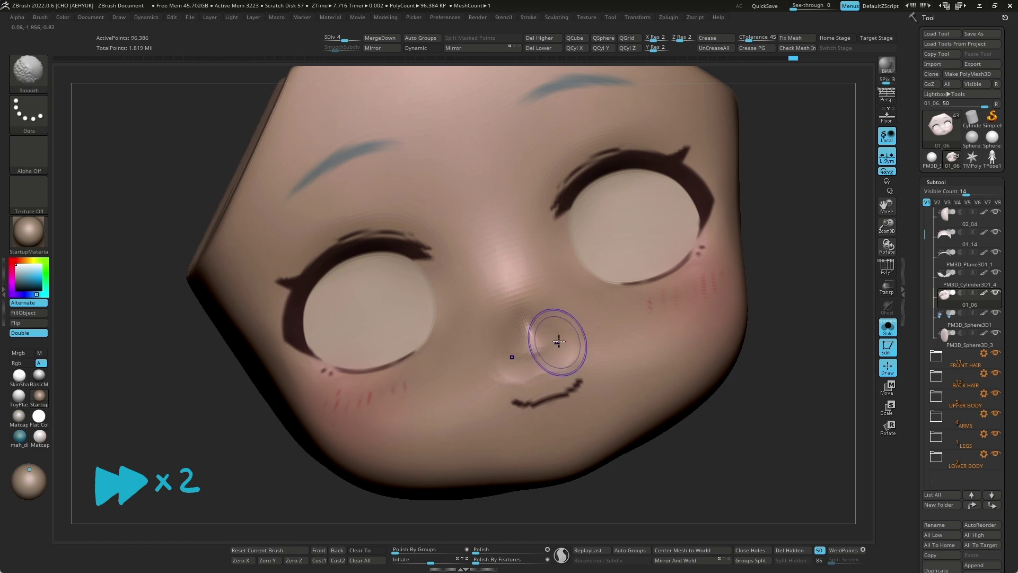
pyautogui.moveTo(583, 384)
pyautogui.mouseDown()
pyautogui.moveTo(647, 359)
pyautogui.moveTo(720, 354)
pyautogui.moveTo(714, 430)
pyautogui.moveTo(745, 375)
pyautogui.moveTo(695, 419)
pyautogui.moveTo(677, 466)
pyautogui.moveTo(722, 469)
pyautogui.moveTo(623, 470)
pyautogui.moveTo(586, 488)
pyautogui.moveTo(567, 425)
pyautogui.mouseUp()
pyautogui.press('d')
pyautogui.press('d')
pyautogui.hotkey('shift', 'd')
pyautogui.hotkey('shift', 'd')
# Build up and smooth the cheeks with ClayBuildup, then restore the hair and body and frame the character.
pyautogui.press('b')
pyautogui.press('c')
pyautogui.press('b')
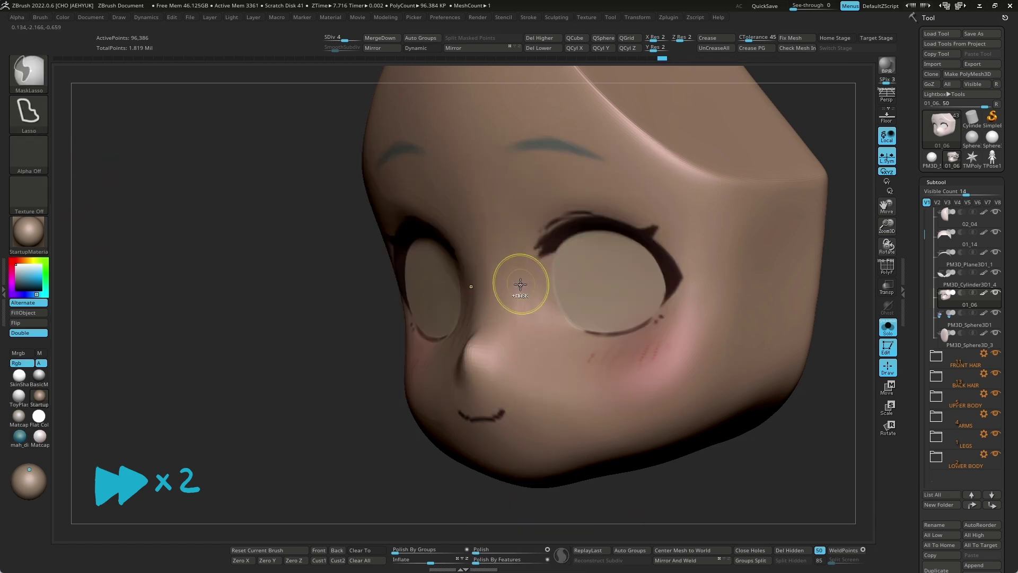
pyautogui.press('space')
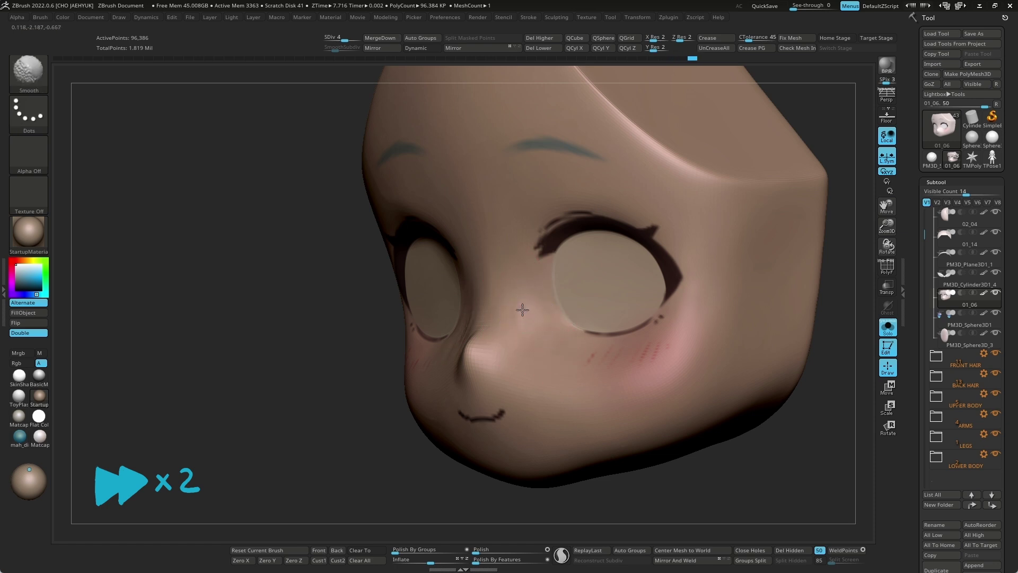
pyautogui.moveTo(569, 359)
pyautogui.mouseDown(button='right')
pyautogui.moveTo(684, 482)
pyautogui.moveTo(529, 297)
pyautogui.mouseUp(button='right')
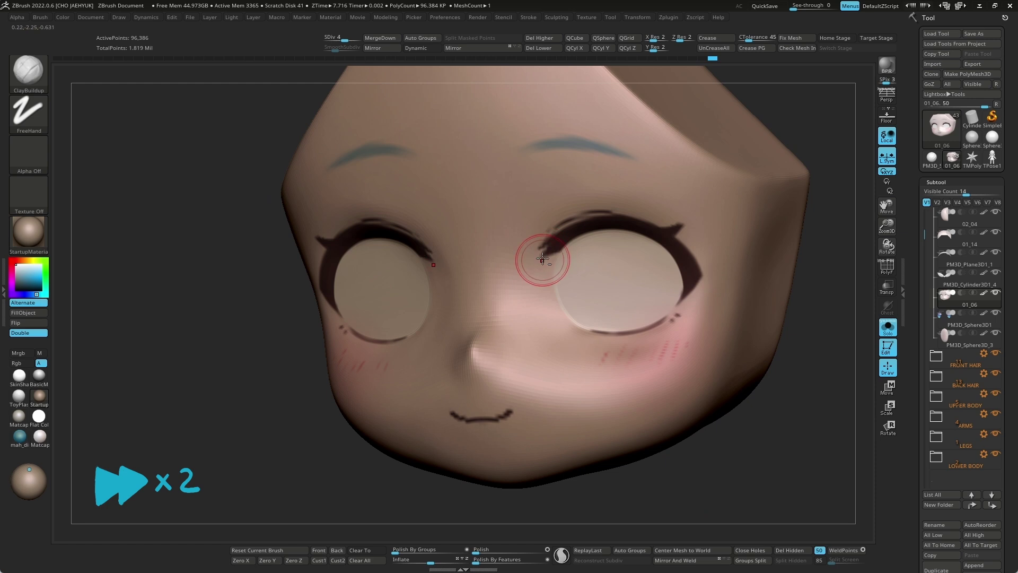
pyautogui.press('shift')
pyautogui.moveTo(542, 324); pyautogui.dragTo(766, 416, button='right')
pyautogui.click(888, 326)
pyautogui.press('f')
pyautogui.moveTo(777, 345)
pyautogui.mouseDown(button='right')
pyautogui.moveTo(785, 360)
pyautogui.moveTo(659, 354)
pyautogui.moveTo(625, 397)
pyautogui.moveTo(677, 392)
pyautogui.moveTo(404, 429)
pyautogui.moveTo(780, 442)
pyautogui.moveTo(484, 360)
pyautogui.mouseUp(button='right')
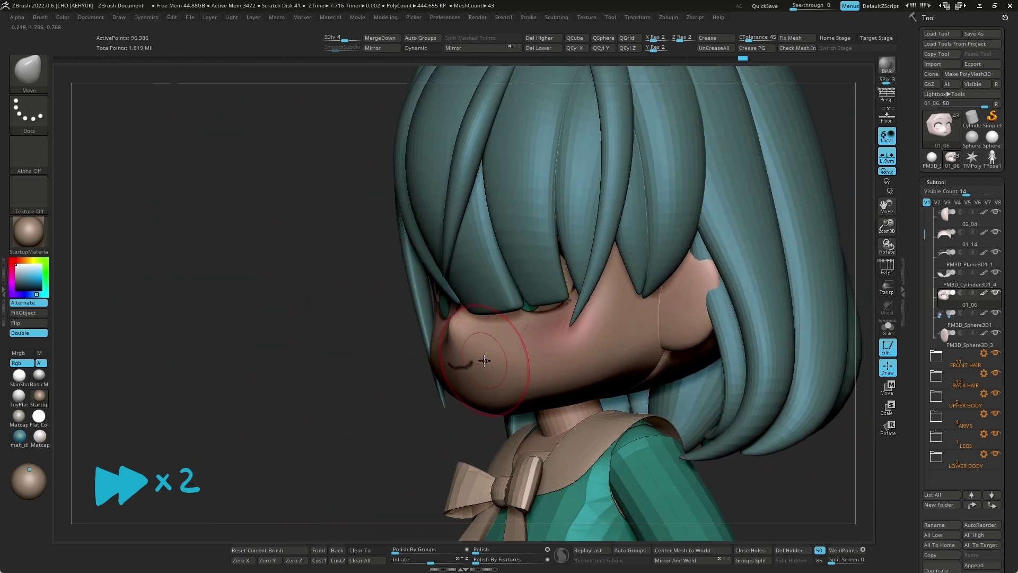
# Check the face at lowest and highest subdivision, then hide the FRONT HAIR folder.
pyautogui.hotkey('shift', 'd')
pyautogui.hotkey('shift', 'd')
pyautogui.hotkey('shift', 'd')
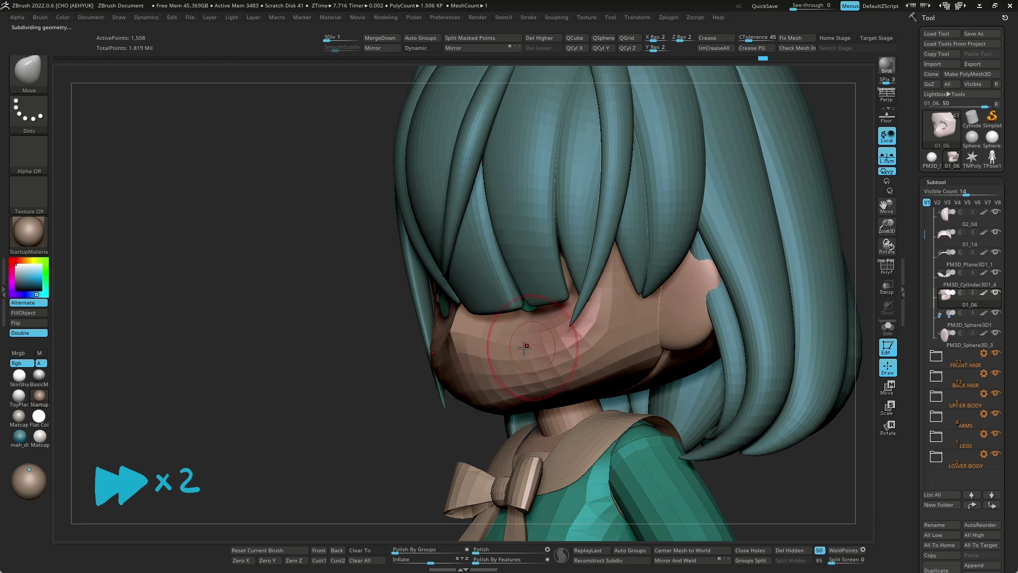
pyautogui.moveTo(381, 443)
pyautogui.mouseDown(button='right')
pyautogui.moveTo(501, 356)
pyautogui.moveTo(791, 387)
pyautogui.moveTo(571, 359)
pyautogui.mouseUp(button='right')
pyautogui.press('d')
pyautogui.press('d')
pyautogui.press('d')
pyautogui.moveTo(763, 303)
pyautogui.mouseDown(button='right')
pyautogui.moveTo(784, 337)
pyautogui.moveTo(757, 348)
pyautogui.moveTo(760, 377)
pyautogui.moveTo(789, 312)
pyautogui.moveTo(825, 323)
pyautogui.moveTo(779, 323)
pyautogui.mouseUp(button='right')
pyautogui.click(973, 223)
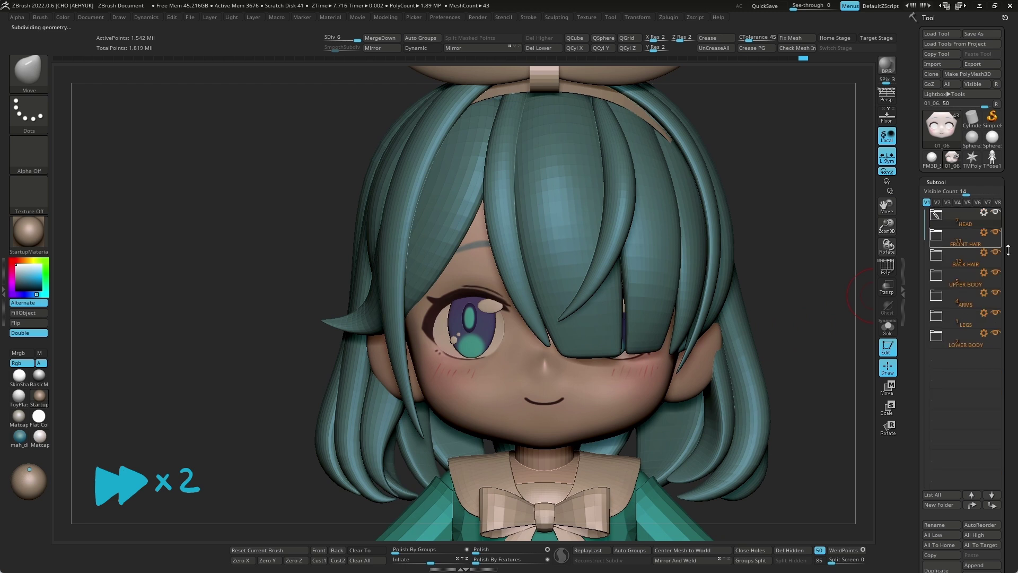
pyautogui.moveTo(766, 272); pyautogui.dragTo(785, 274, button='right')
# Reposition the eye piece PM3D_Sphere3D1 using the Transpose Move gizmo.
pyautogui.press('w')
pyautogui.keyDown('alt'); pyautogui.click(597, 324); pyautogui.keyUp('alt')
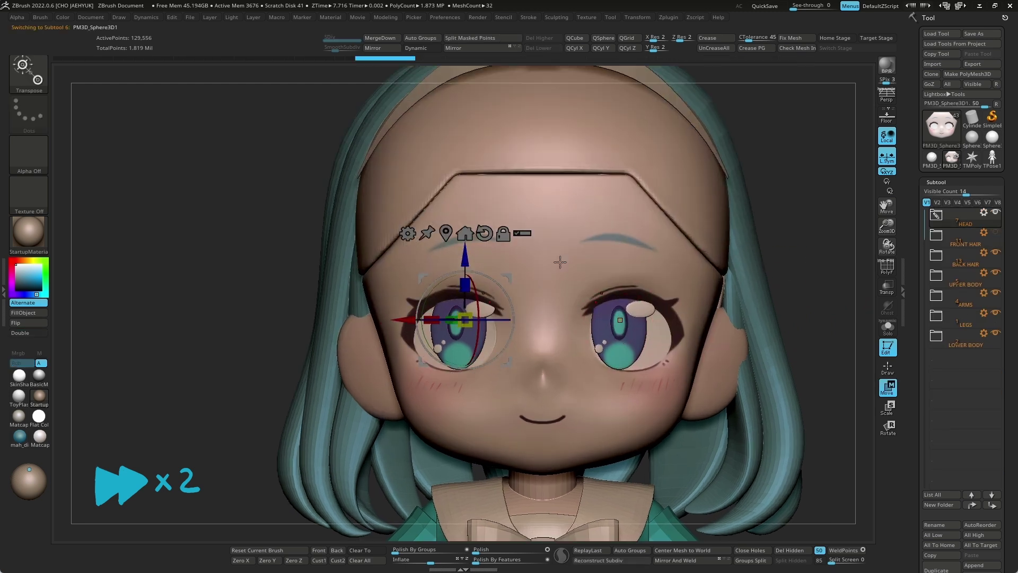
pyautogui.moveTo(806, 239)
pyautogui.mouseDown(button='right')
pyautogui.moveTo(840, 244)
pyautogui.moveTo(711, 371)
pyautogui.moveTo(531, 339)
pyautogui.moveTo(249, 318)
pyautogui.moveTo(662, 214)
pyautogui.moveTo(814, 146)
pyautogui.mouseUp(button='right')
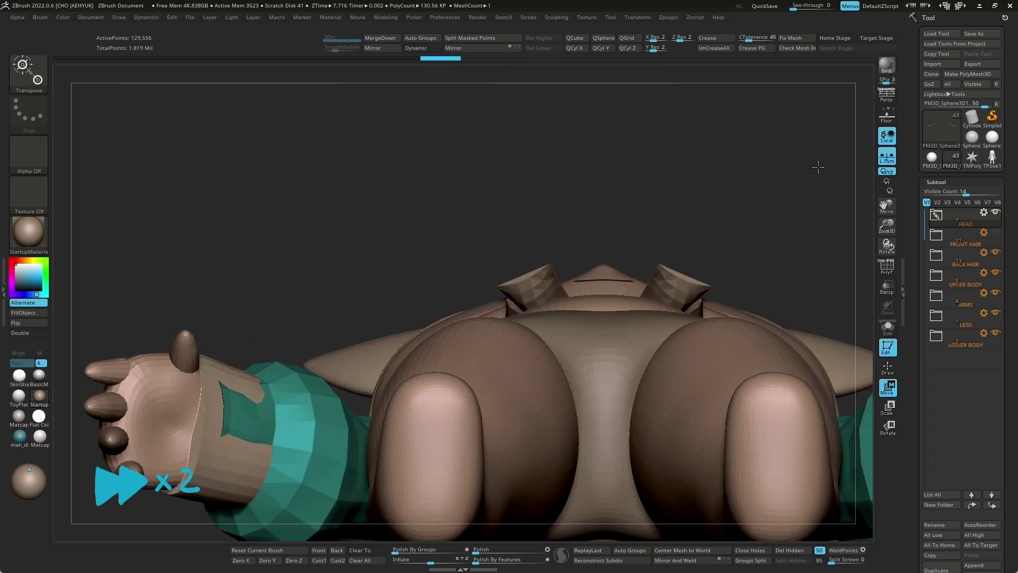
pyautogui.press('f')
pyautogui.moveTo(778, 228)
pyautogui.keyDown('ctrl'); pyautogui.mouseDown(button='right')
pyautogui.moveTo(524, 317)
pyautogui.moveTo(807, 253)
pyautogui.moveTo(762, 287)
pyautogui.mouseUp(button='right'); pyautogui.keyUp('ctrl')
pyautogui.press('w')
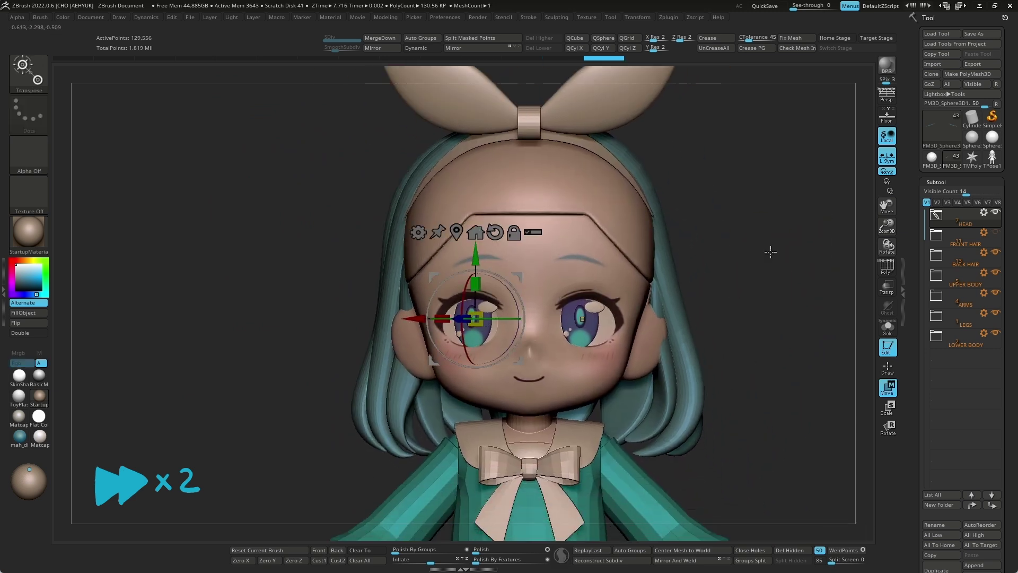
pyautogui.press('q')
pyautogui.moveTo(771, 252); pyautogui.dragTo(748, 240, button='right')
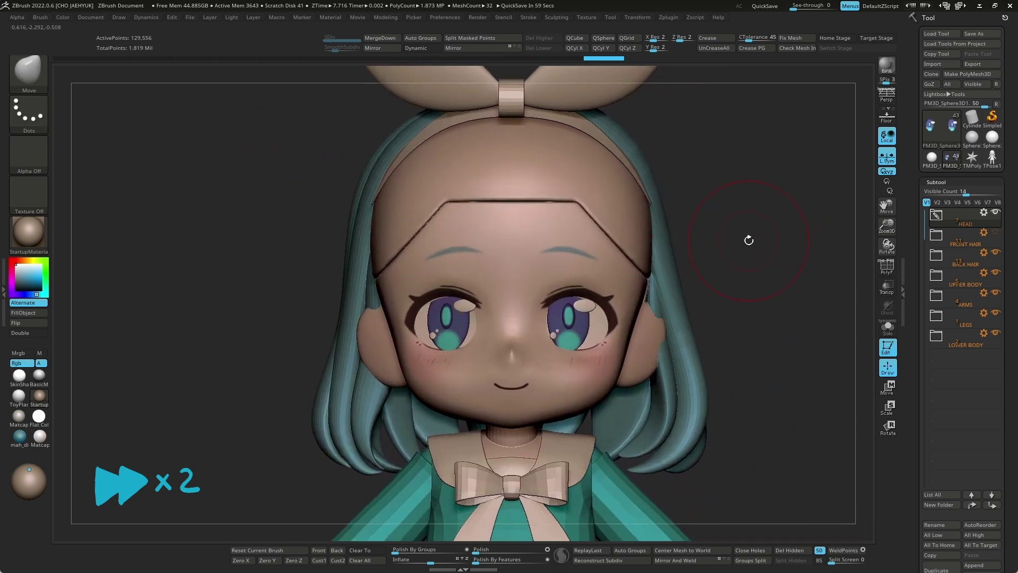
# Nudge the eye once more, then select face 01_06 and drop it to subdivision level 1.
pyautogui.press('w')
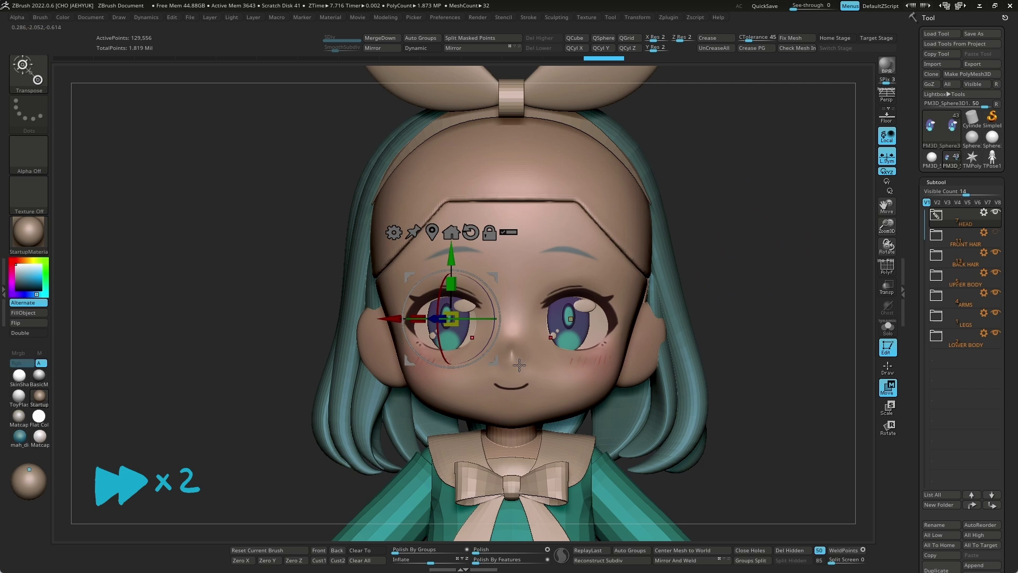
pyautogui.press('q')
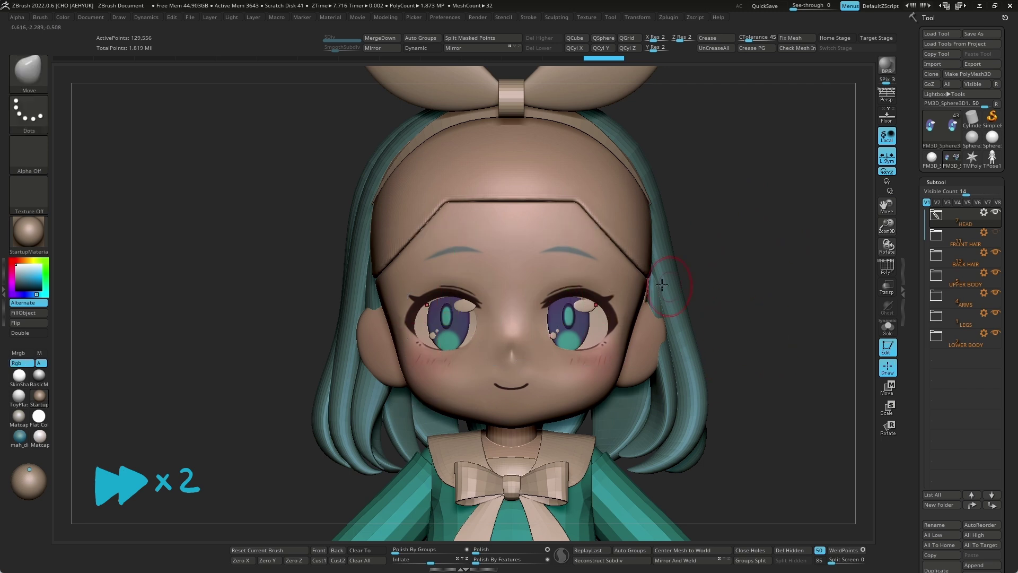
pyautogui.keyDown('ctrl'); pyautogui.moveTo(741, 282); pyautogui.dragTo(705, 297, button='right'); pyautogui.keyUp('ctrl')
pyautogui.keyDown('alt'); pyautogui.click(657, 307); pyautogui.keyUp('alt')
pyautogui.hotkey('shift', 'd')
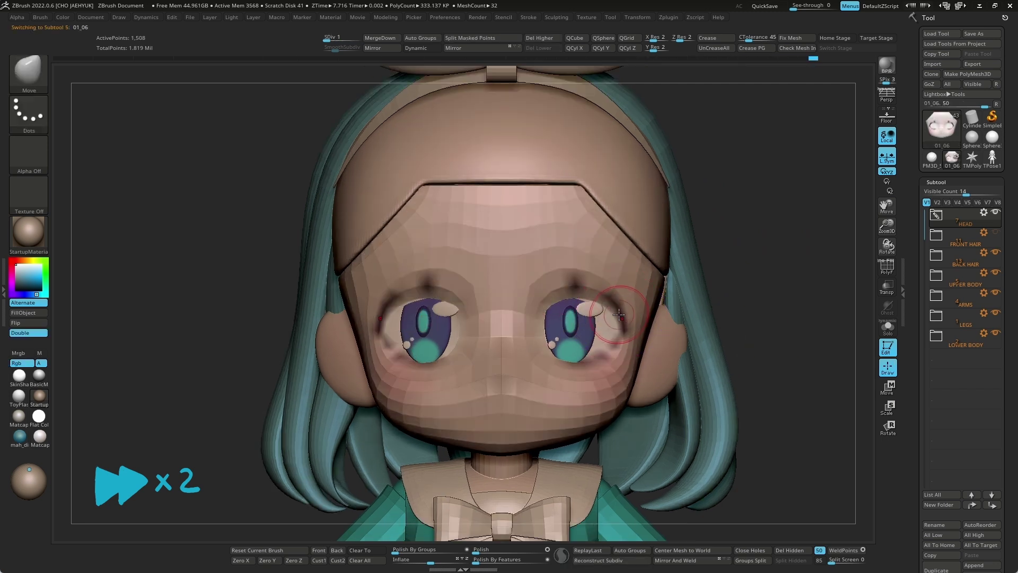
# Inspect face 01_06 across subdivision levels, ending at level 6 (1.542 million points) in three-quarter view.
pyautogui.press('d')
pyautogui.press('d')
pyautogui.press('d')
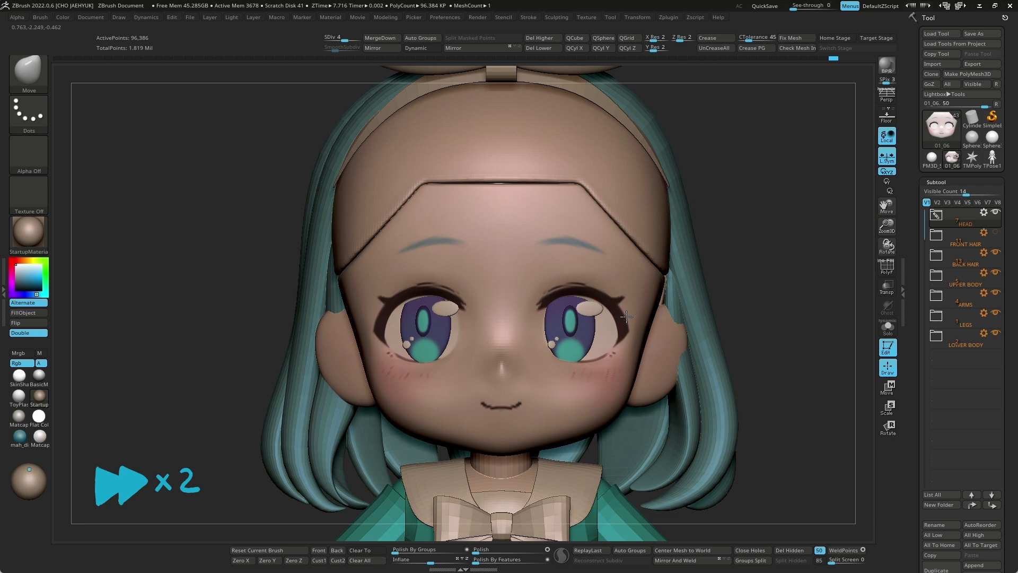
pyautogui.hotkey('shift', 'd')
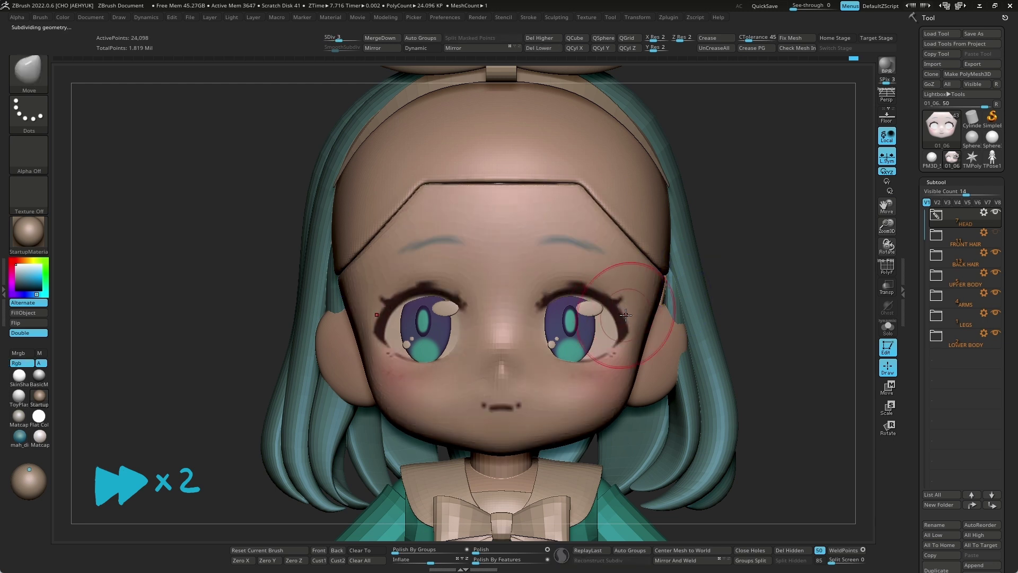
pyautogui.keyDown('ctrl'); pyautogui.moveTo(616, 313); pyautogui.dragTo(570, 306, button='right'); pyautogui.keyUp('ctrl')
pyautogui.press('d')
pyautogui.press('d')
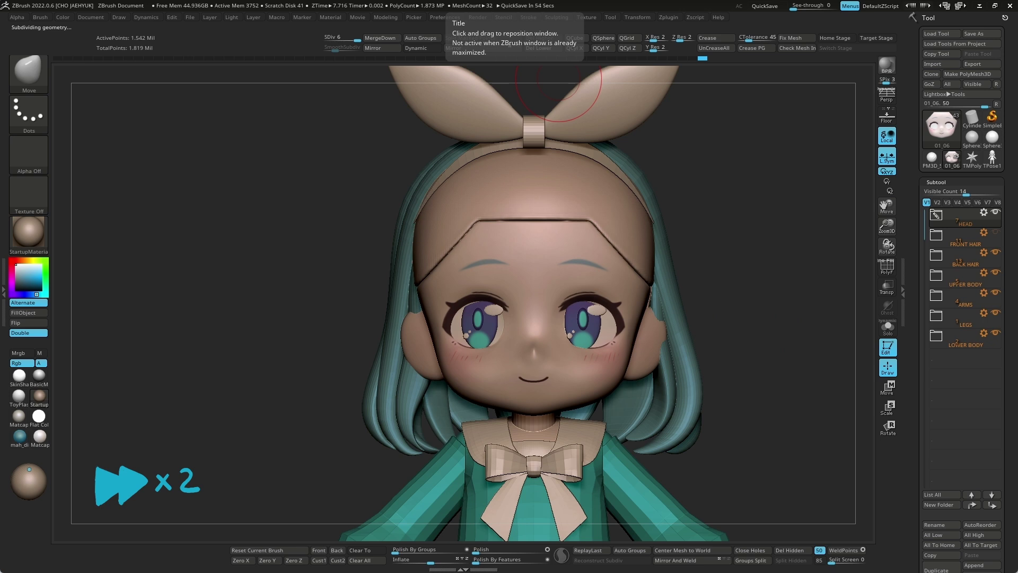
pyautogui.hotkey('shift', 'd')
pyautogui.hotkey('shift', 'd')
pyautogui.hotkey('shift', 'd')
pyautogui.press('s')
pyautogui.keyDown('alt'); pyautogui.moveTo(771, 274); pyautogui.dragTo(597, 309); pyautogui.keyUp('alt')
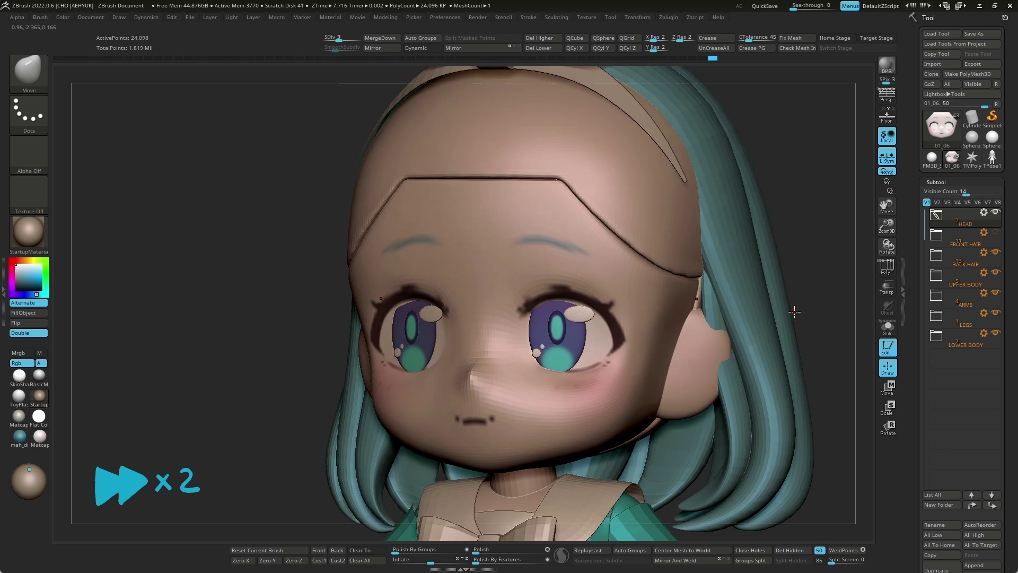
pyautogui.keyDown('alt'); pyautogui.moveTo(597, 309); pyautogui.dragTo(574, 293); pyautogui.keyUp('alt')
pyautogui.press('d')
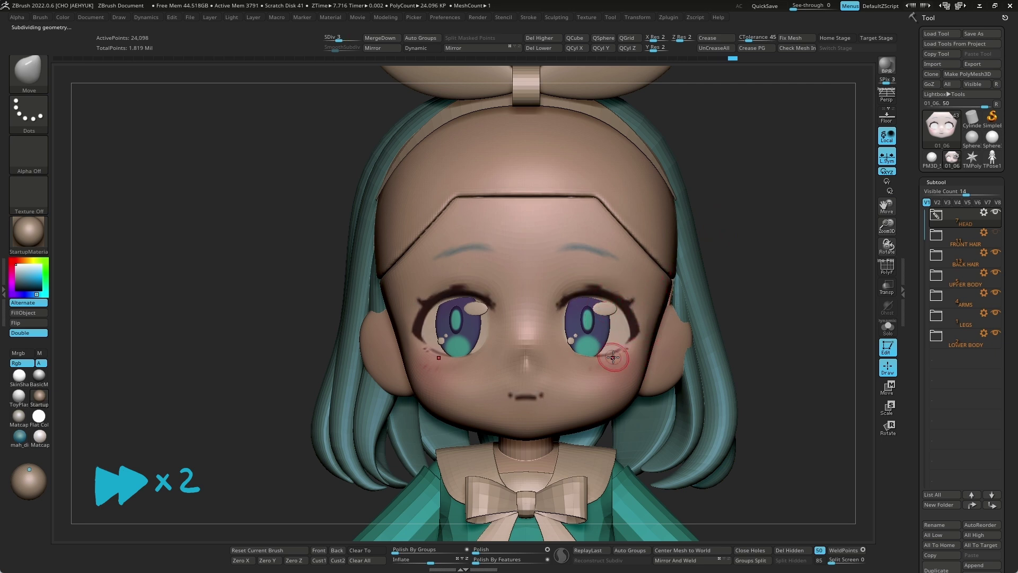
pyautogui.press('f')
pyautogui.moveTo(686, 334)
pyautogui.mouseDown()
pyautogui.moveTo(779, 348)
pyautogui.moveTo(749, 357)
pyautogui.moveTo(801, 364)
pyautogui.moveTo(812, 264)
pyautogui.mouseUp()
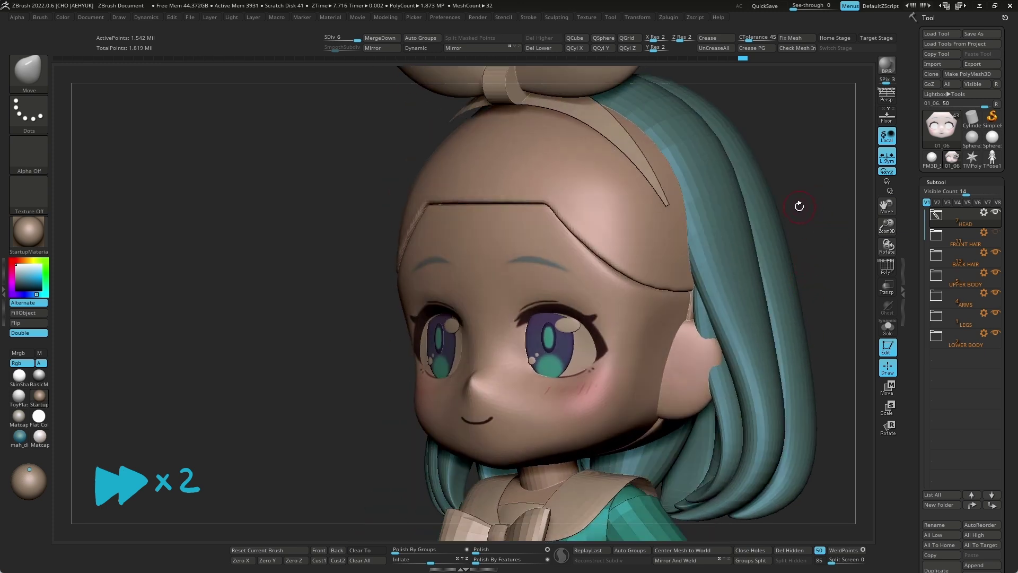
# Switch to the Smooth brush and expand the HEAD folder in the subtool list.
pyautogui.press('shift')
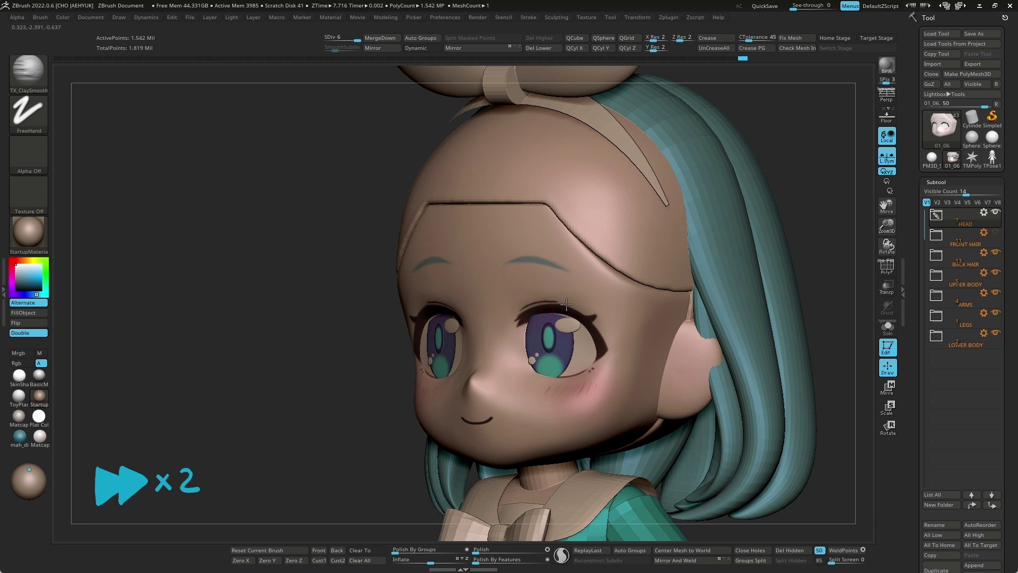
pyautogui.press('shift')
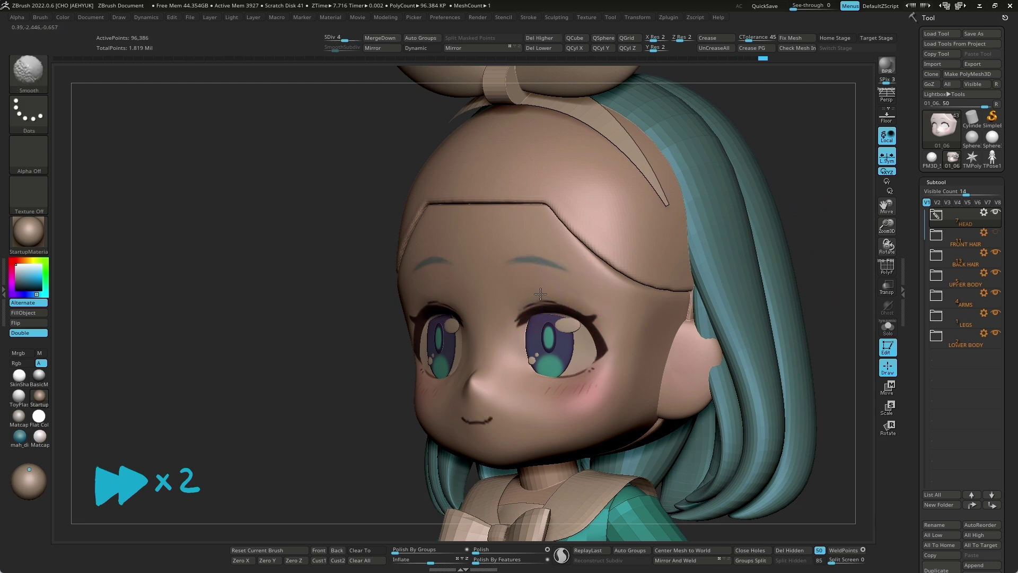
pyautogui.moveTo(816, 249); pyautogui.dragTo(849, 254)
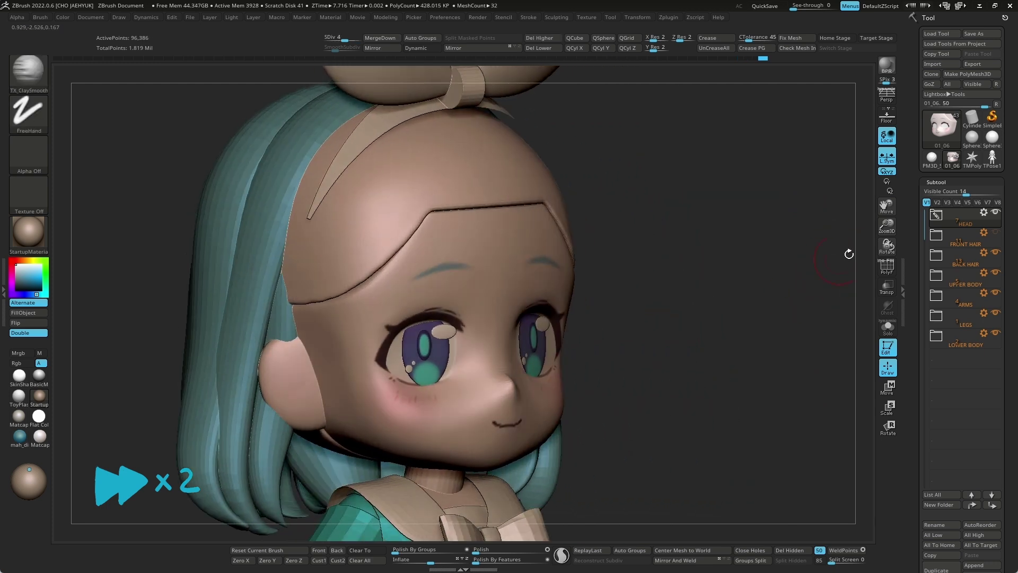
pyautogui.click(937, 215)
pyautogui.moveTo(827, 297)
pyautogui.mouseDown()
pyautogui.moveTo(801, 361)
pyautogui.moveTo(815, 358)
pyautogui.mouseUp()
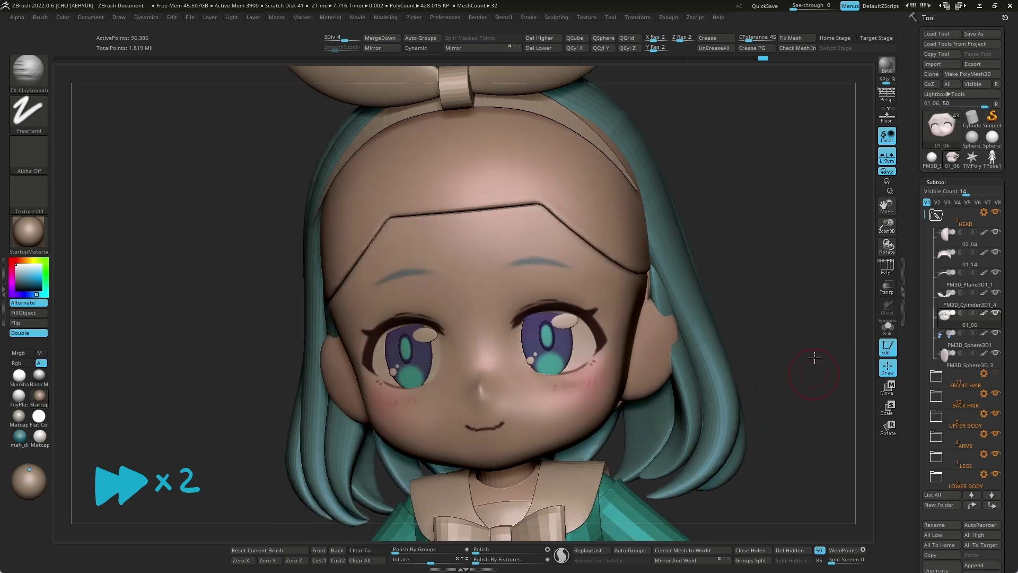
pyautogui.scroll(-3, 815, 358)
pyautogui.scroll(-3, 782, 357)
pyautogui.scroll(2, 768, 336)
# Select the eye sphere PM3D_Sphere3D1 and adjust it with the Transpose Move gizmo.
pyautogui.moveTo(769, 321)
pyautogui.mouseDown()
pyautogui.moveTo(772, 336)
pyautogui.moveTo(794, 277)
pyautogui.moveTo(554, 326)
pyautogui.moveTo(564, 322)
pyautogui.mouseUp()
pyautogui.press('Down')
pyautogui.press('w')
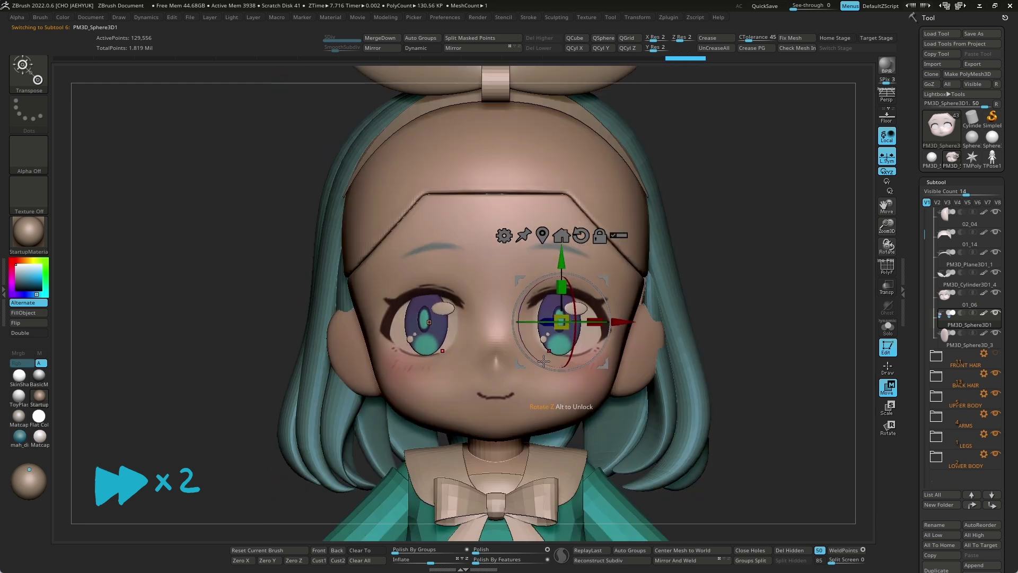
pyautogui.scroll(-3, 541, 361)
pyautogui.scroll(-2, 727, 281)
pyautogui.scroll(4, 642, 337)
# Return to Draw mode, collapse the HEAD folder, and make FRONT HAIR visible again.
pyautogui.press('q')
pyautogui.press('f')
pyautogui.click(935, 215)
pyautogui.click(996, 232)
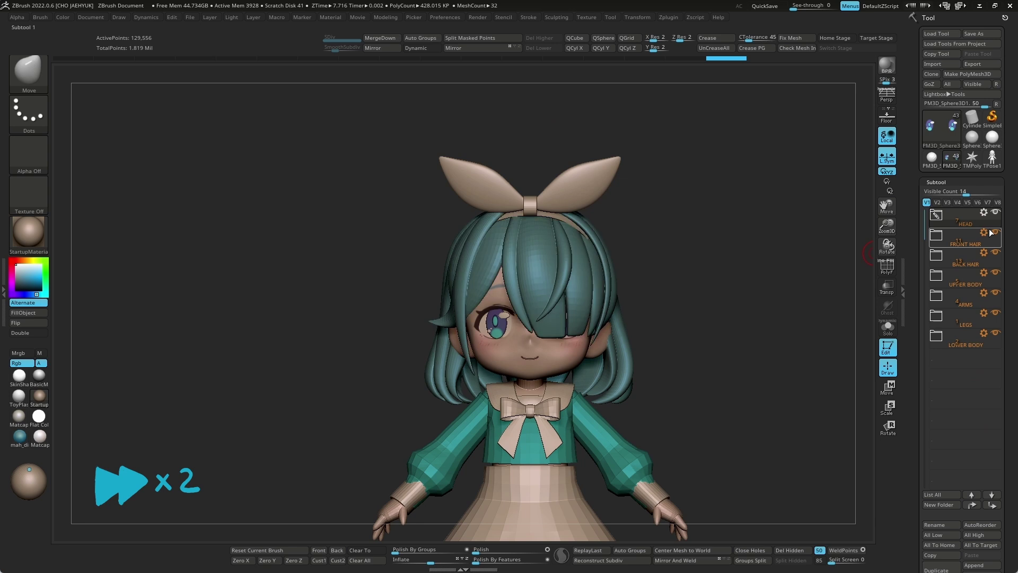
# Select face 01_06 and reshape its cheeks and jaw, switching between subdivision levels 2 and 5.
pyautogui.scroll(4, 728, 309)
pyautogui.moveTo(660, 306); pyautogui.dragTo(521, 471)
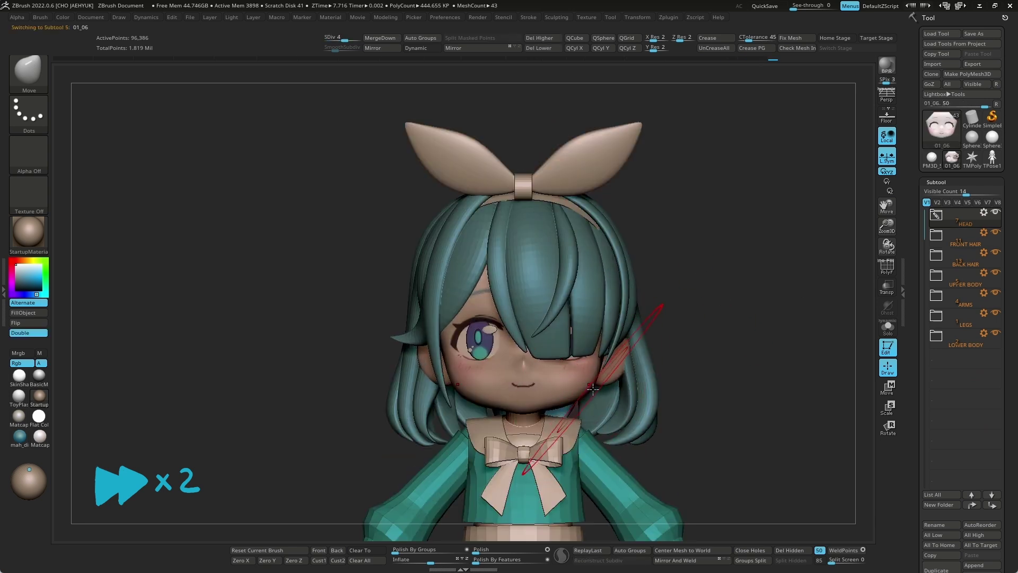
pyautogui.hotkey('shift', 'd')
pyautogui.hotkey('shift', 'd')
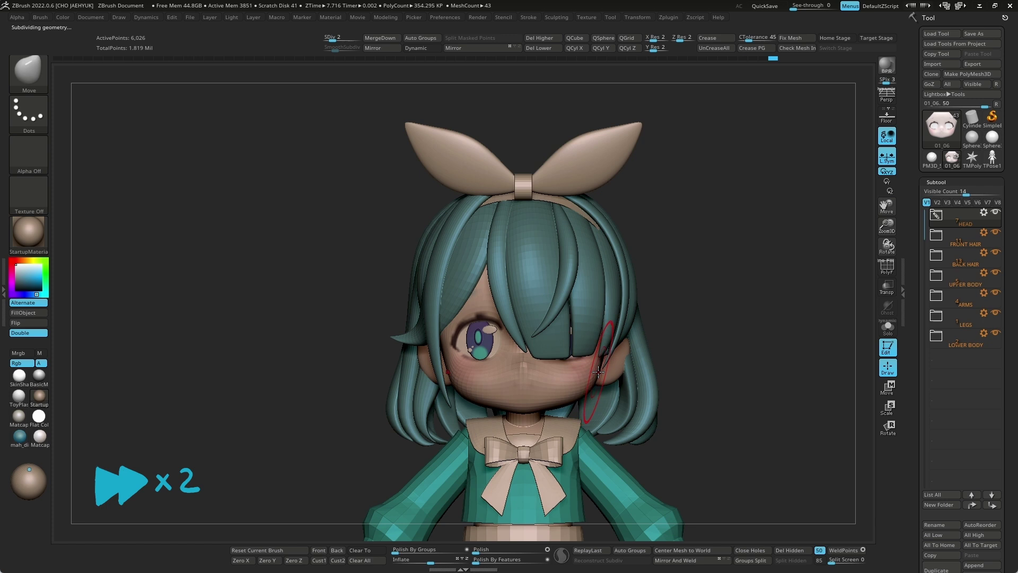
pyautogui.press('d')
pyautogui.press('d')
pyautogui.press('d')
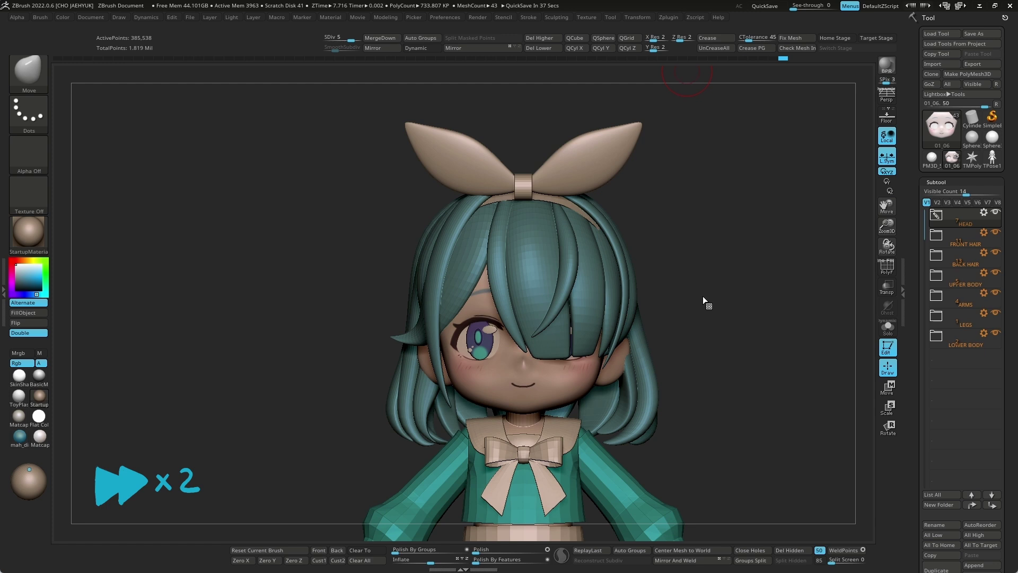
pyautogui.hotkey('shift', 'd')
pyautogui.hotkey('shift', 'd')
pyautogui.hotkey('shift', 'd')
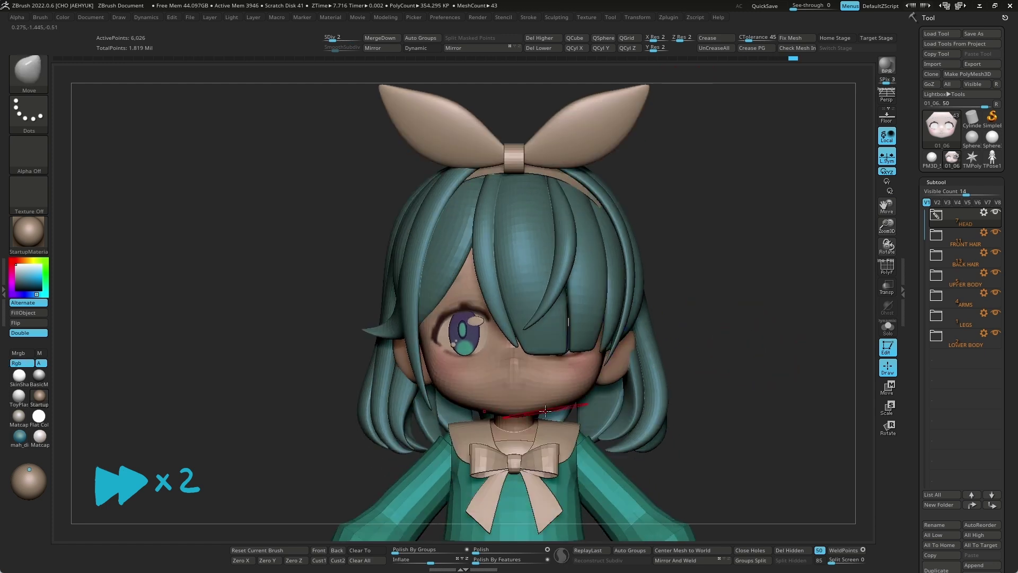
# Inspect the face, raise it to level 5, and show it solo with polygroup colours.
pyautogui.moveTo(653, 353); pyautogui.dragTo(542, 418)
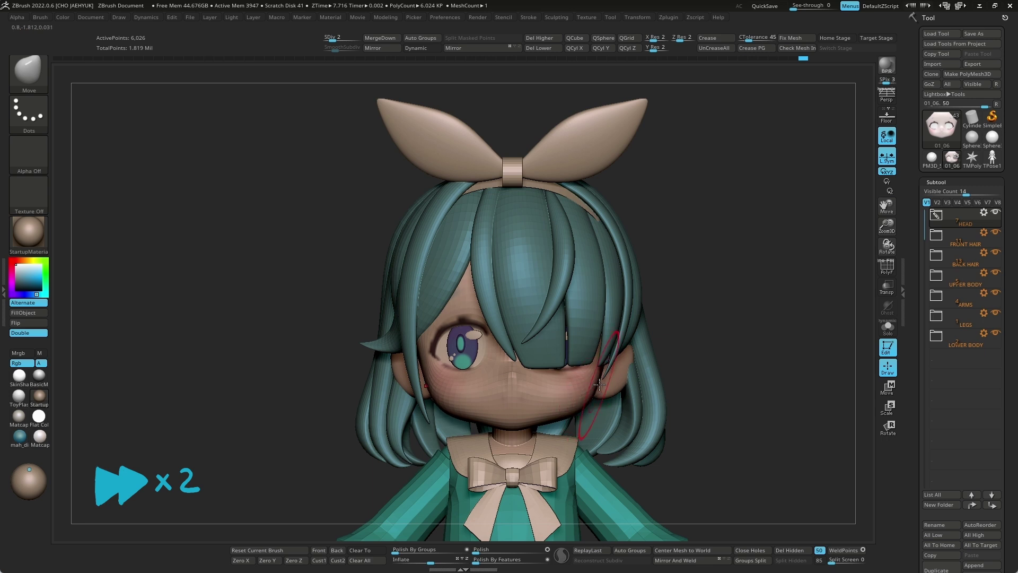
pyautogui.moveTo(684, 371); pyautogui.dragTo(779, 336)
pyautogui.press('s')
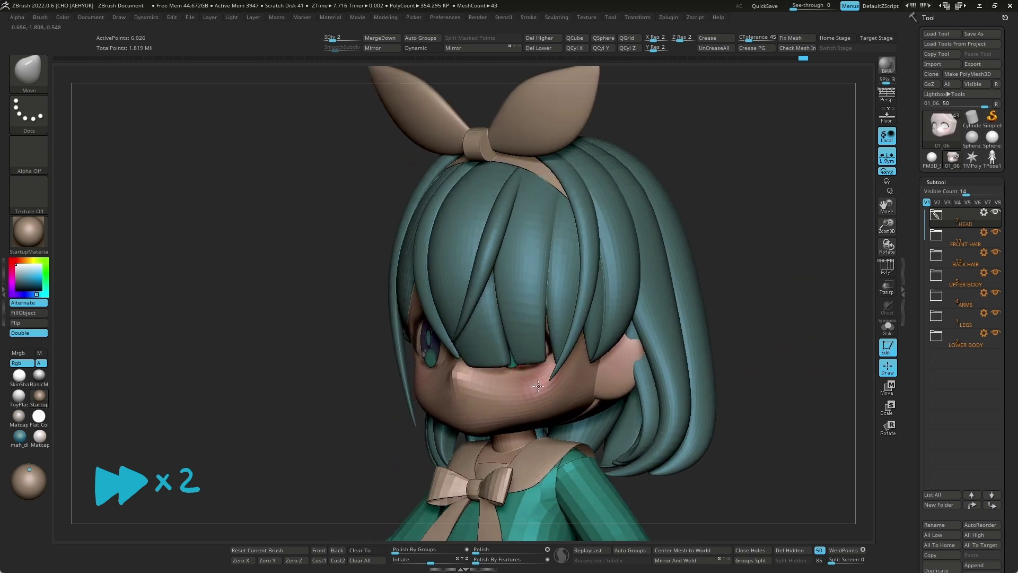
pyautogui.moveTo(726, 301); pyautogui.dragTo(743, 328)
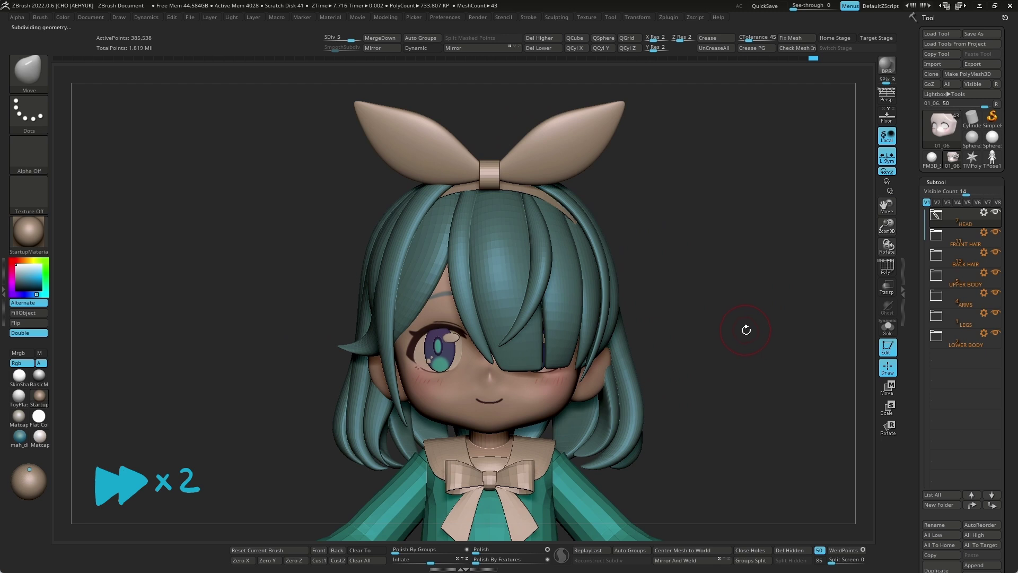
pyautogui.press('d')
pyautogui.press('d')
pyautogui.press('d')
pyautogui.hotkey('shift', 'f')
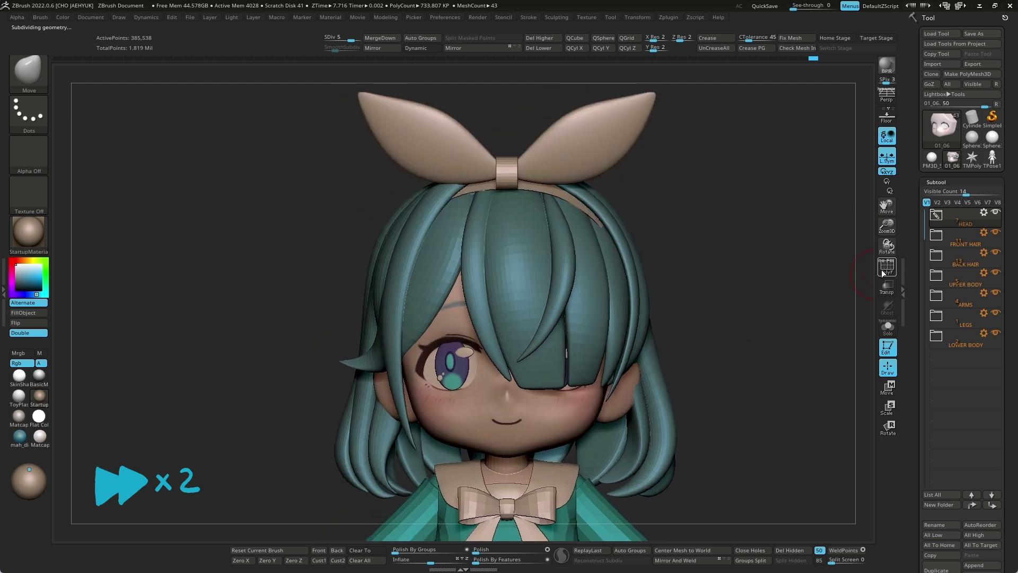
pyautogui.hotkey('shift', 'd')
pyautogui.hotkey('shift', 'd')
pyautogui.hotkey('shift', 'd')
pyautogui.hotkey('shift', 'd')
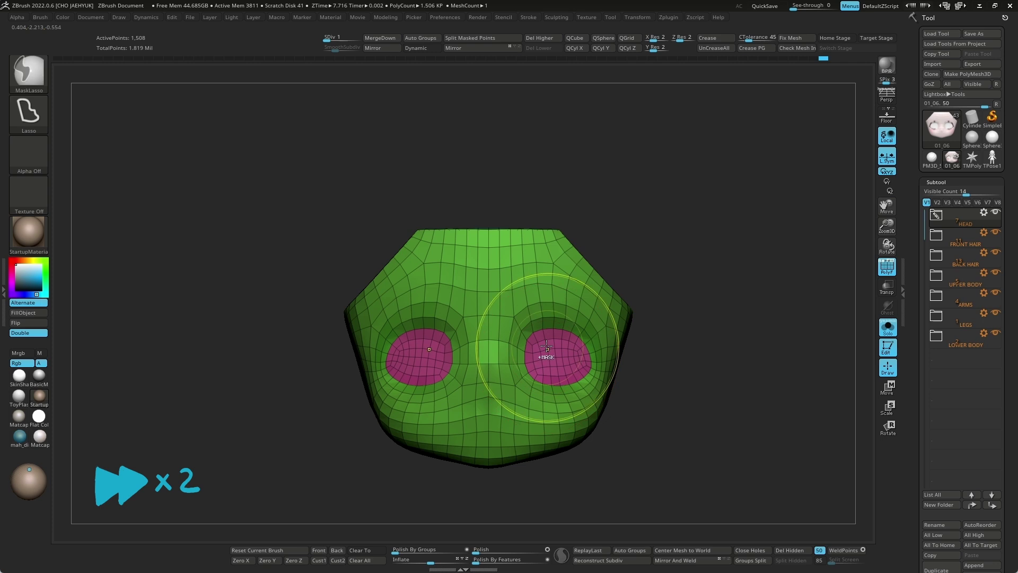
# Mask around the eye sockets, rescale them with Transpose, then return to Move brush at top subdivision.
pyautogui.keyDown('ctrl'); pyautogui.click(550, 360); pyautogui.keyUp('ctrl')
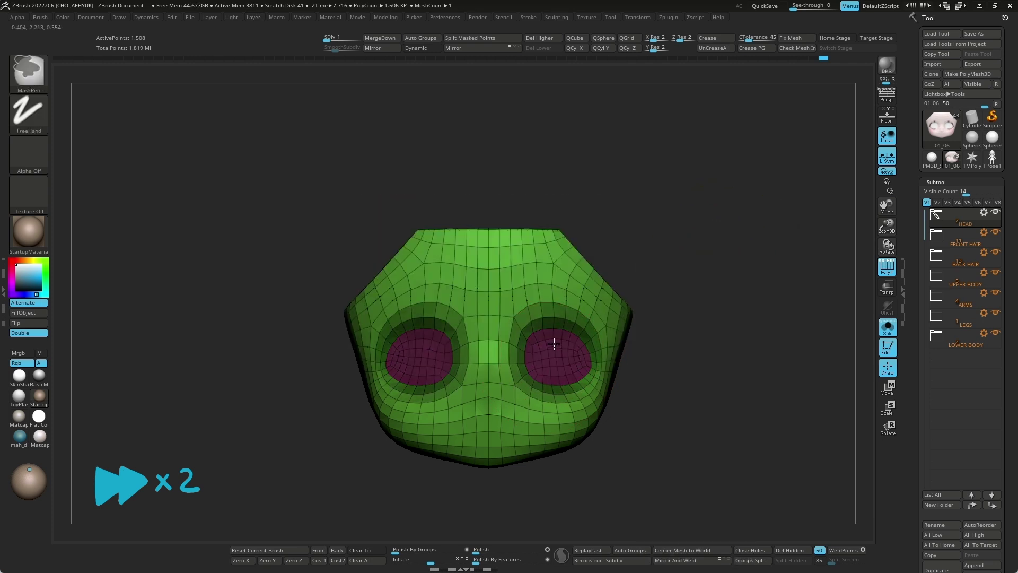
pyautogui.keyDown('ctrl'); pyautogui.click(688, 314); pyautogui.keyUp('ctrl')
pyautogui.hotkey('shift', 'f')
pyautogui.press('w')
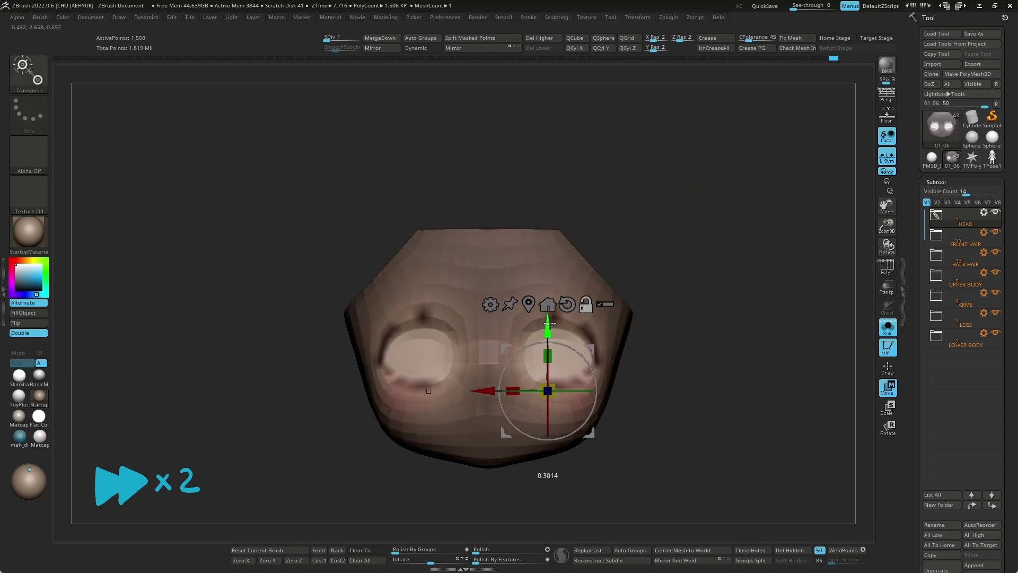
pyautogui.moveTo(711, 309); pyautogui.dragTo(753, 291)
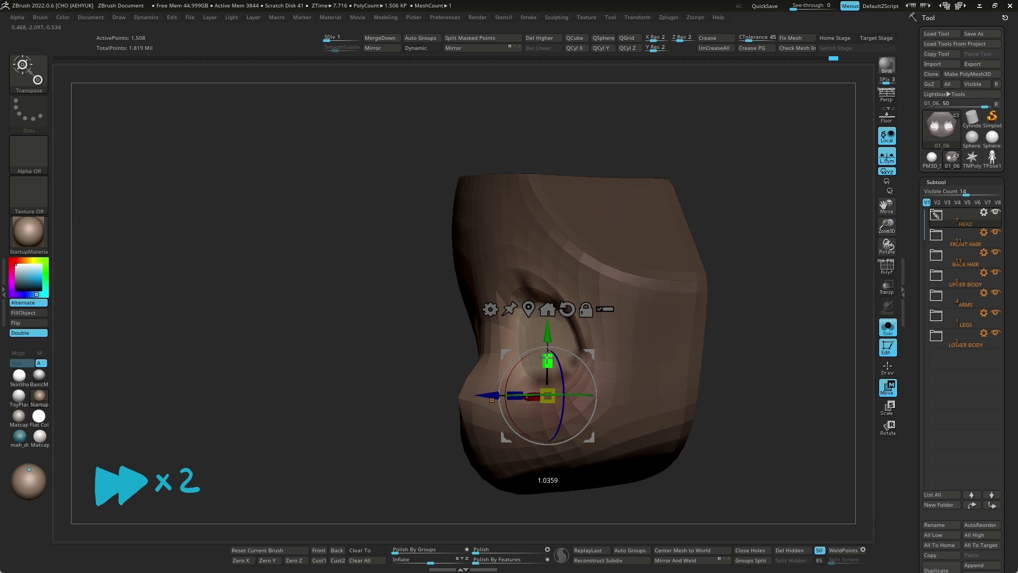
pyautogui.keyDown('shift'); pyautogui.moveTo(547, 359); pyautogui.dragTo(581, 338); pyautogui.keyUp('shift')
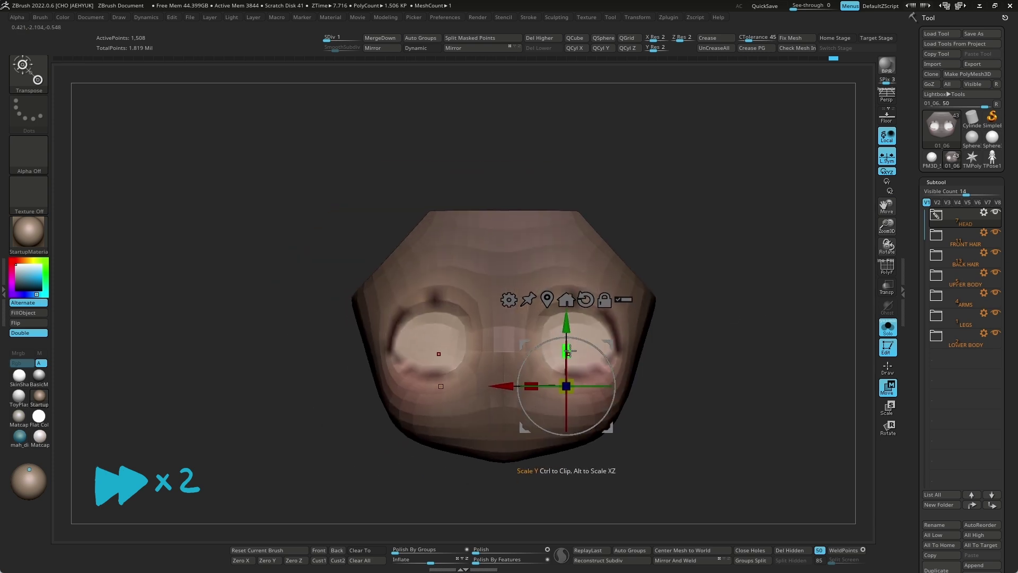
pyautogui.press('q')
pyautogui.press('d')
pyautogui.press('d')
pyautogui.press('d')
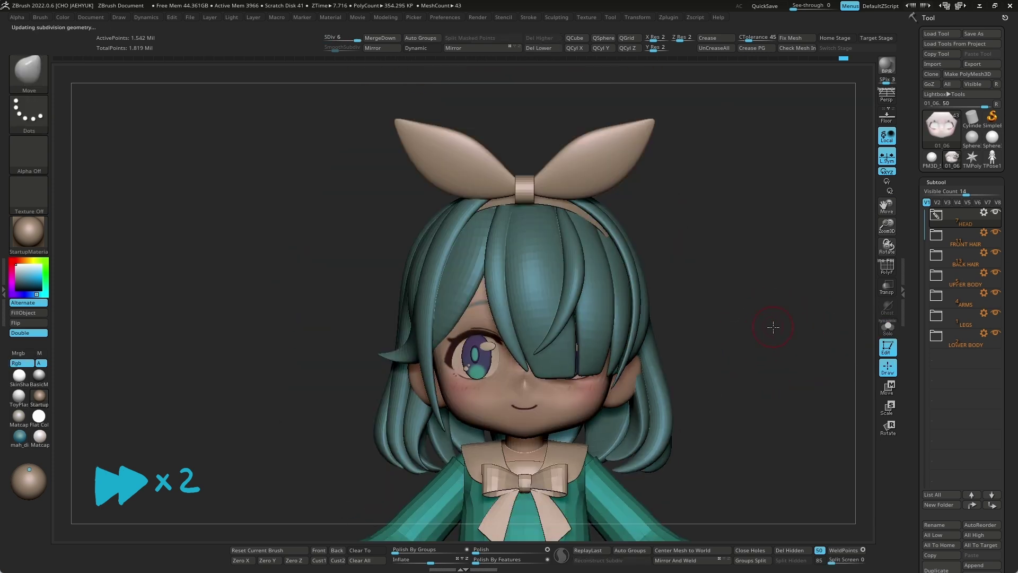
pyautogui.moveTo(781, 344)
pyautogui.keyDown('ctrl'); pyautogui.mouseDown(button='right')
pyautogui.moveTo(763, 357)
pyautogui.moveTo(760, 295)
pyautogui.mouseUp(button='right'); pyautogui.keyUp('ctrl')
# Select the LEGS subtool and snap the view back to a straight front view.
pyautogui.keyDown('alt'); pyautogui.click(586, 337); pyautogui.keyUp('alt')
pyautogui.press('w')
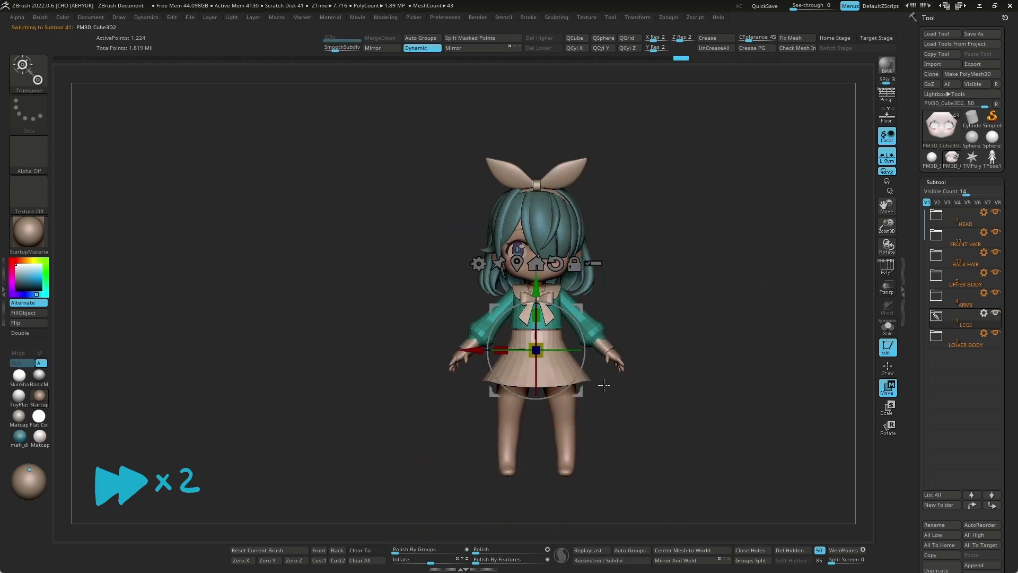
pyautogui.moveTo(469, 348); pyautogui.dragTo(757, 259, button='right')
pyautogui.press('q')
pyautogui.moveTo(469, 350)
pyautogui.keyDown('shift'); pyautogui.mouseDown(button='right')
pyautogui.moveTo(573, 399)
pyautogui.moveTo(679, 339)
pyautogui.moveTo(663, 262)
pyautogui.mouseUp(button='right'); pyautogui.keyUp('shift')
pyautogui.press('w')
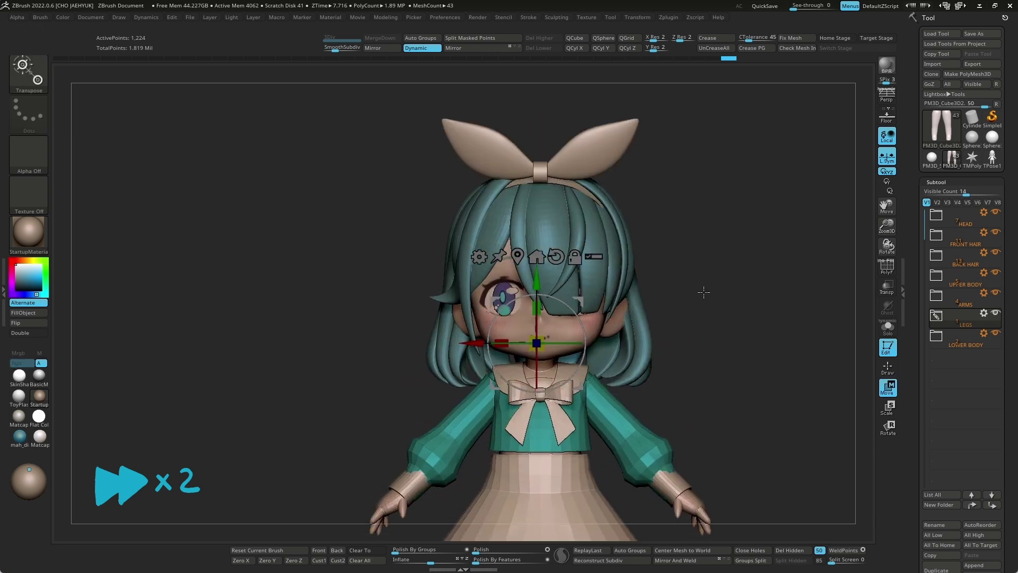
# Try the HEAD folder, with its hair, and the UPPER BODY folder as Transpose targets.
pyautogui.click(946, 215)
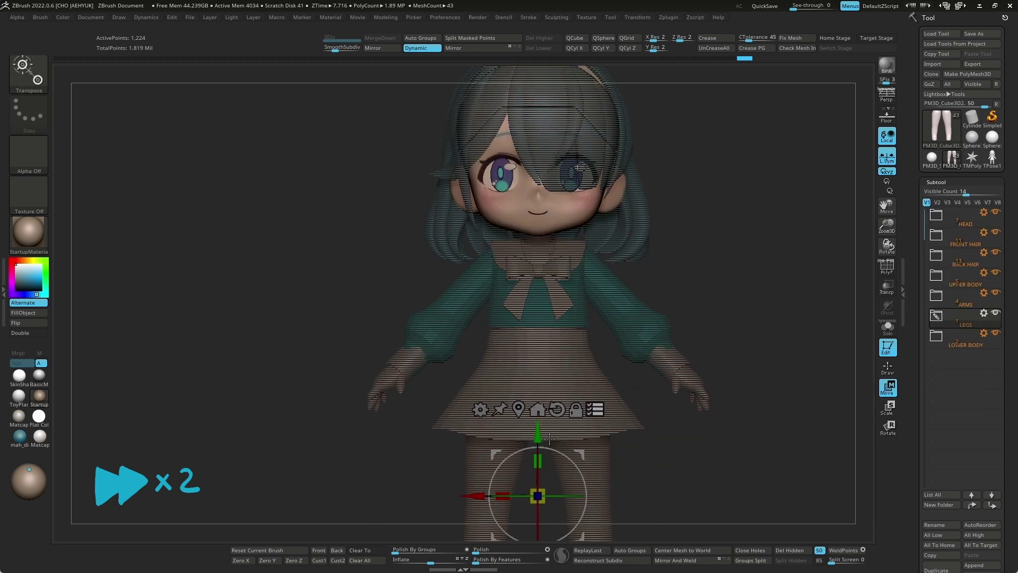
pyautogui.click(936, 235)
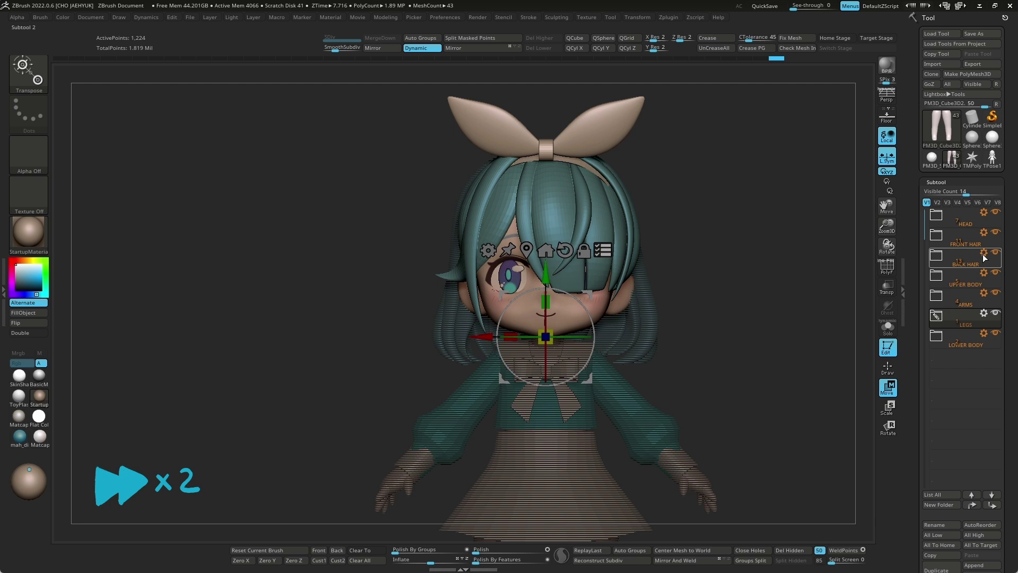
pyautogui.press('q')
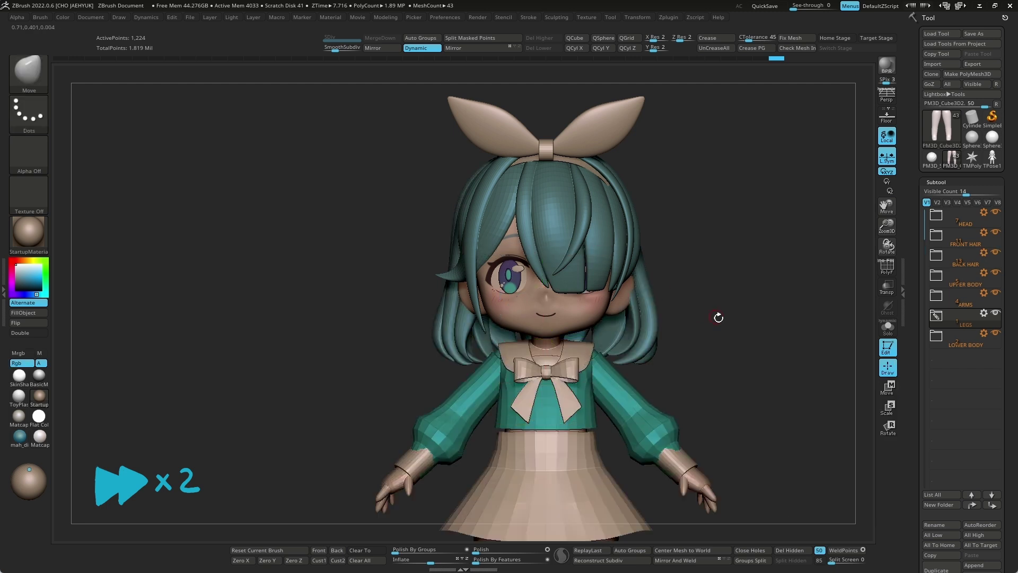
pyautogui.click(932, 213)
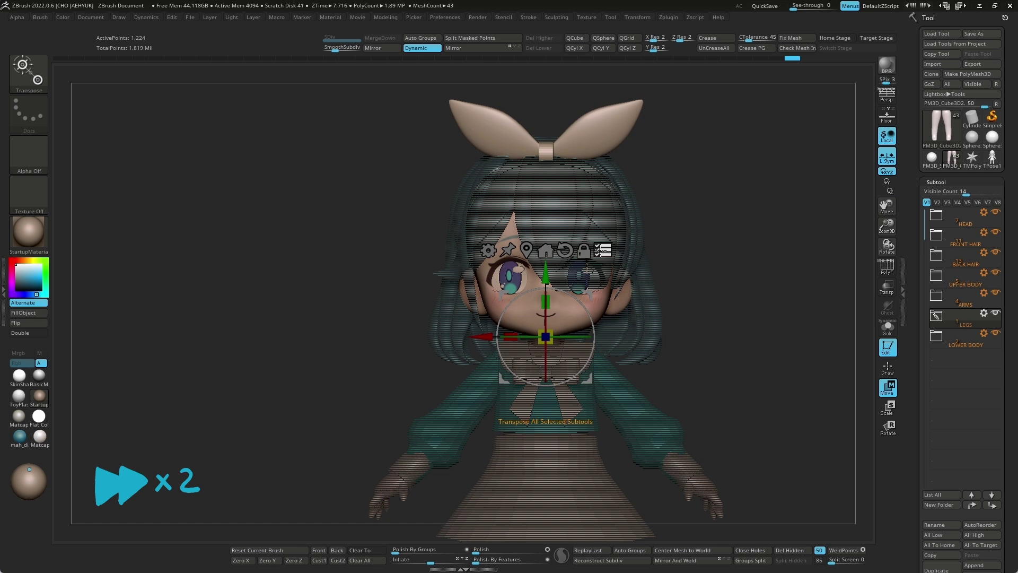
pyautogui.press('q')
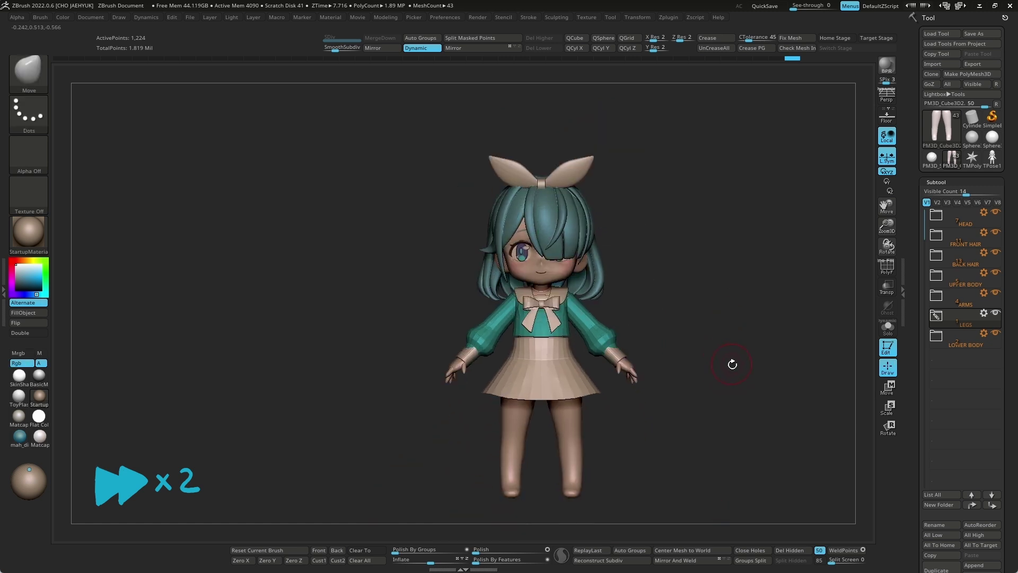
pyautogui.click(983, 211)
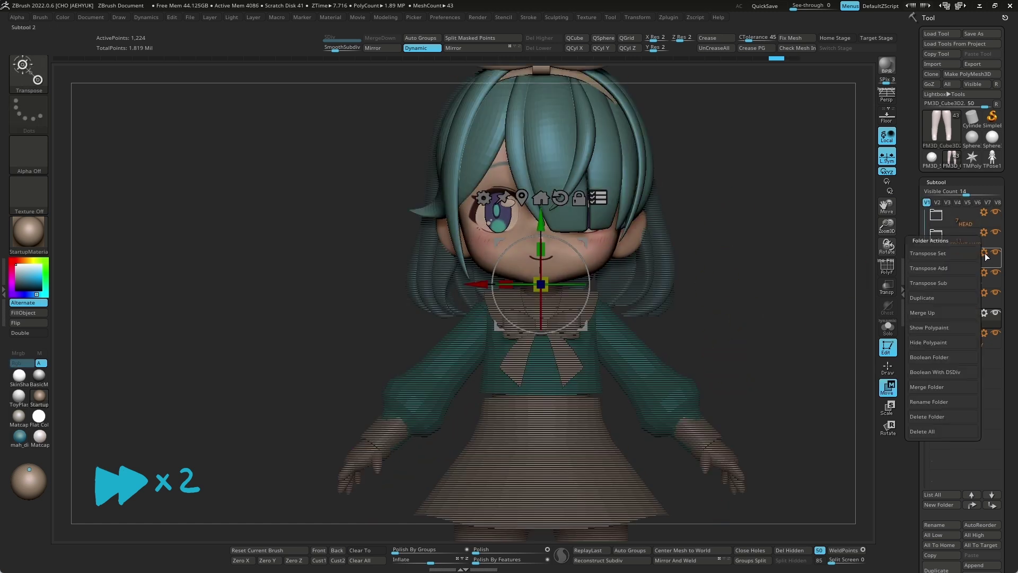
pyautogui.click(938, 280)
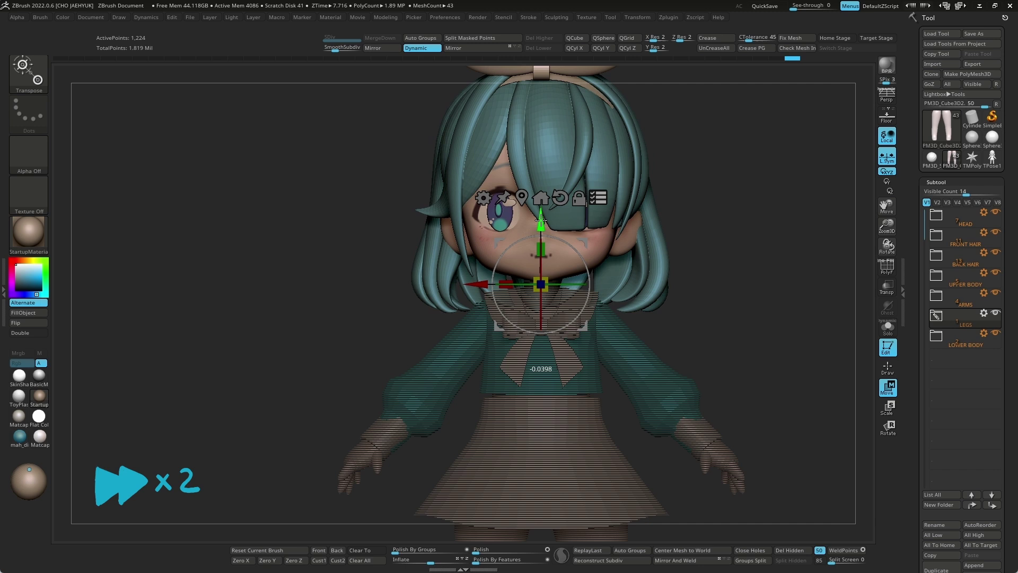
pyautogui.press('q')
# Turn the character to the side and back, then zoom in on the head.
pyautogui.press('s')
pyautogui.moveTo(705, 343)
pyautogui.mouseDown()
pyautogui.moveTo(732, 350)
pyautogui.moveTo(705, 360)
pyautogui.mouseUp()
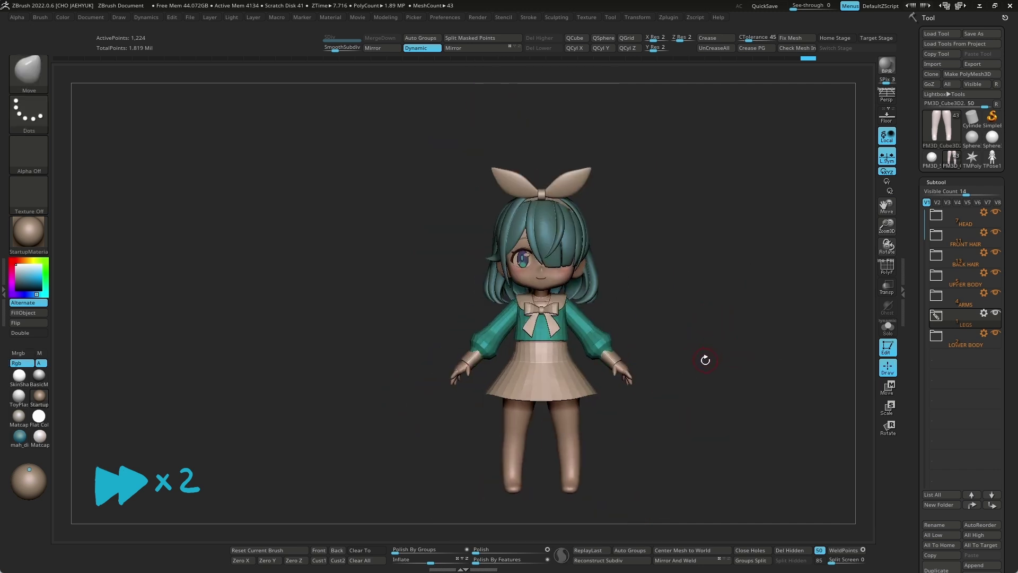
pyautogui.press('ctrl')
pyautogui.press('ctrl')
pyautogui.press('ctrl')
pyautogui.moveTo(722, 363)
pyautogui.mouseDown()
pyautogui.moveTo(761, 374)
pyautogui.moveTo(686, 375)
pyautogui.moveTo(742, 384)
pyautogui.mouseUp()
pyautogui.keyDown('alt'); pyautogui.moveTo(713, 303); pyautogui.dragTo(741, 350); pyautogui.keyUp('alt')
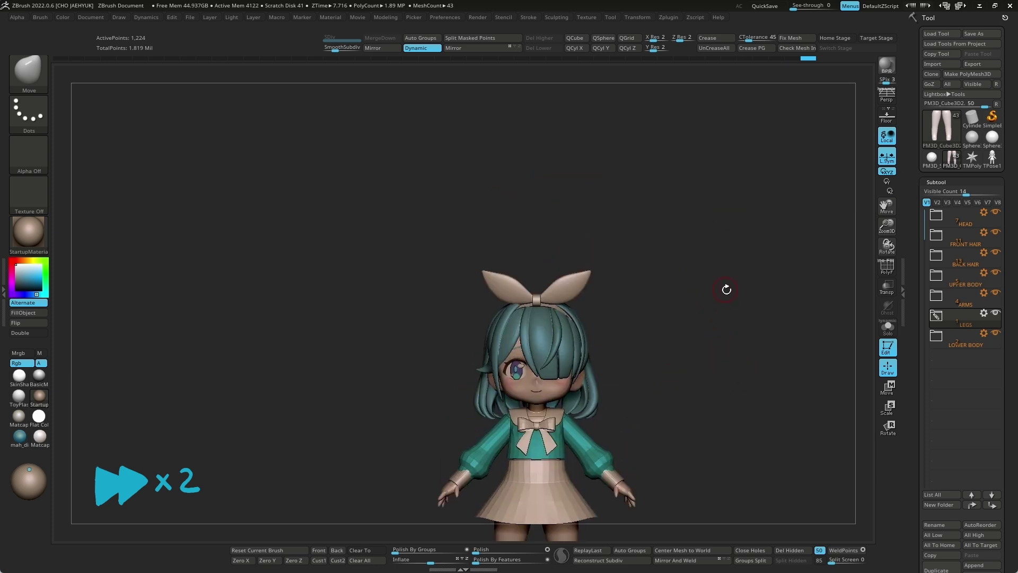
# Expand the HEAD folder and make it the Transpose set, framing the head.
pyautogui.press('w')
pyautogui.click(936, 215)
pyautogui.click(959, 222)
pyautogui.click(937, 214)
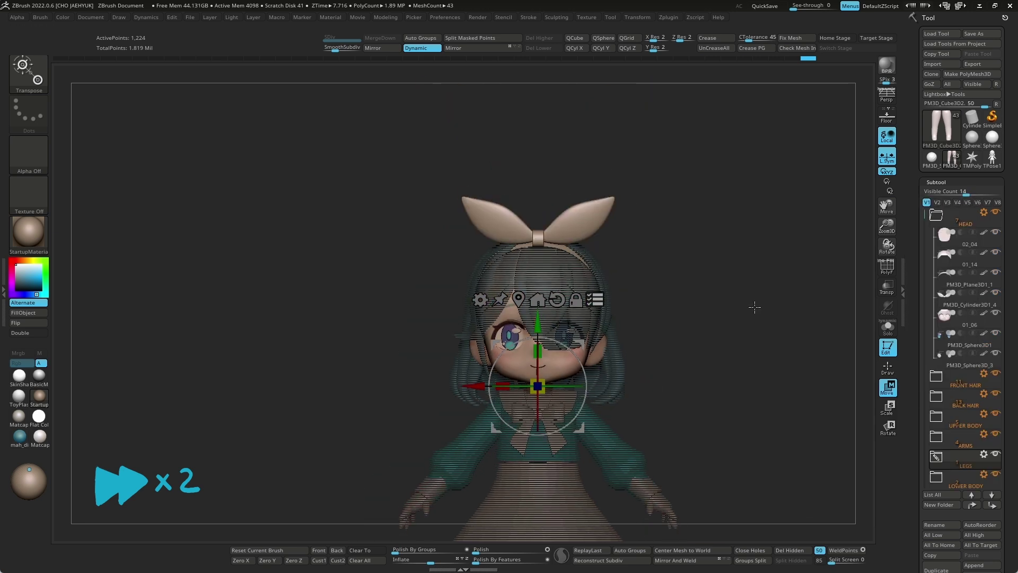
pyautogui.press('f')
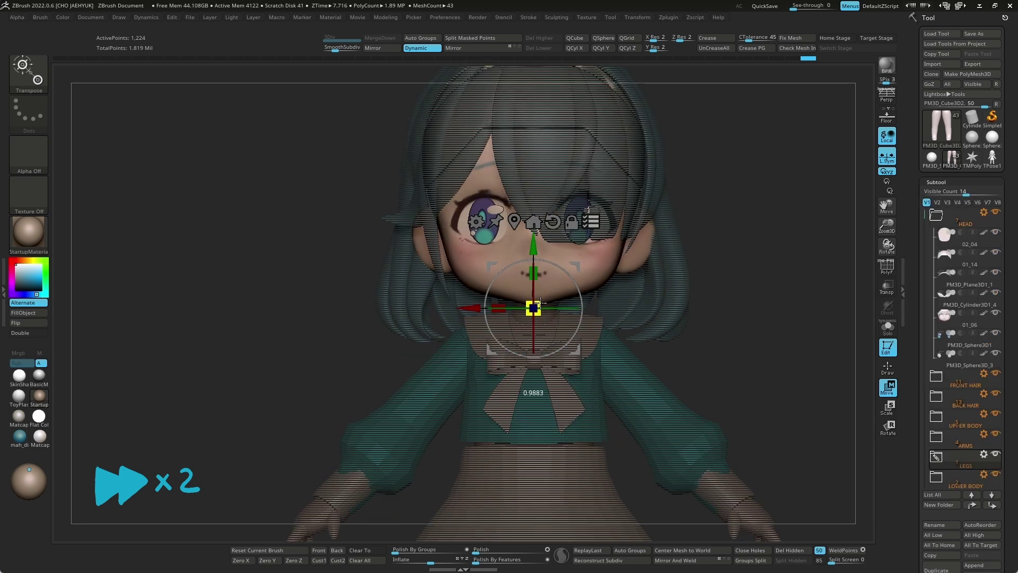
pyautogui.press('q')
# Hide both hair-ribbon subtools, leaving 41 meshes, then load the single-mesh T-pose version.
pyautogui.keyDown('alt'); pyautogui.moveTo(780, 379); pyautogui.dragTo(677, 281); pyautogui.keyUp('alt')
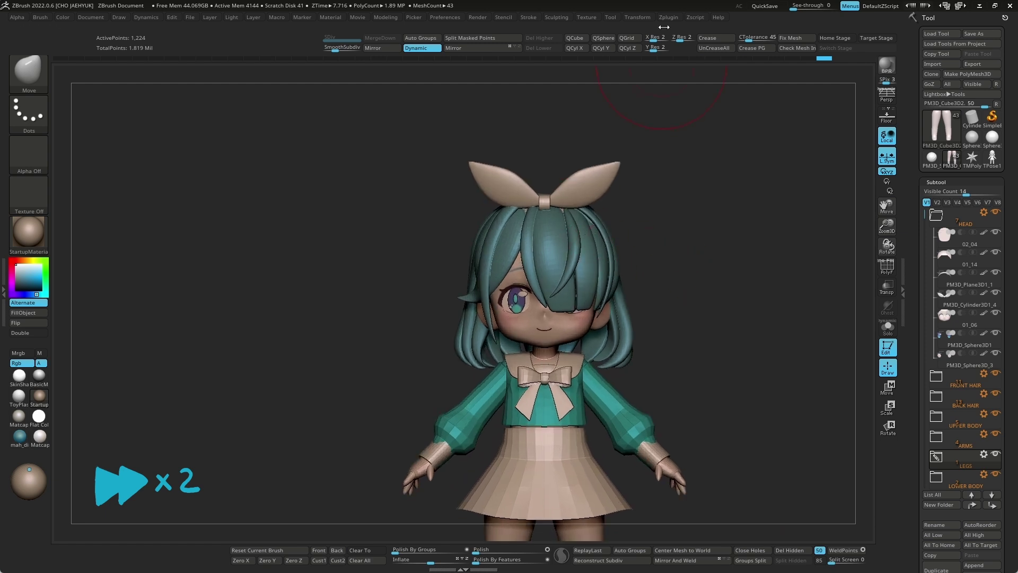
pyautogui.click(995, 271)
pyautogui.click(996, 292)
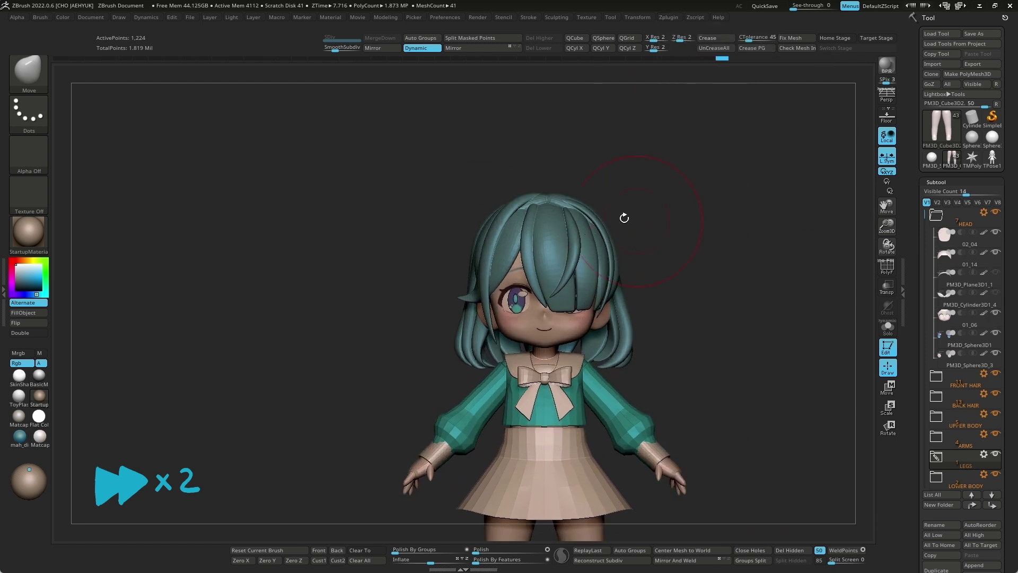
pyautogui.click(671, 17)
pyautogui.click(691, 405)
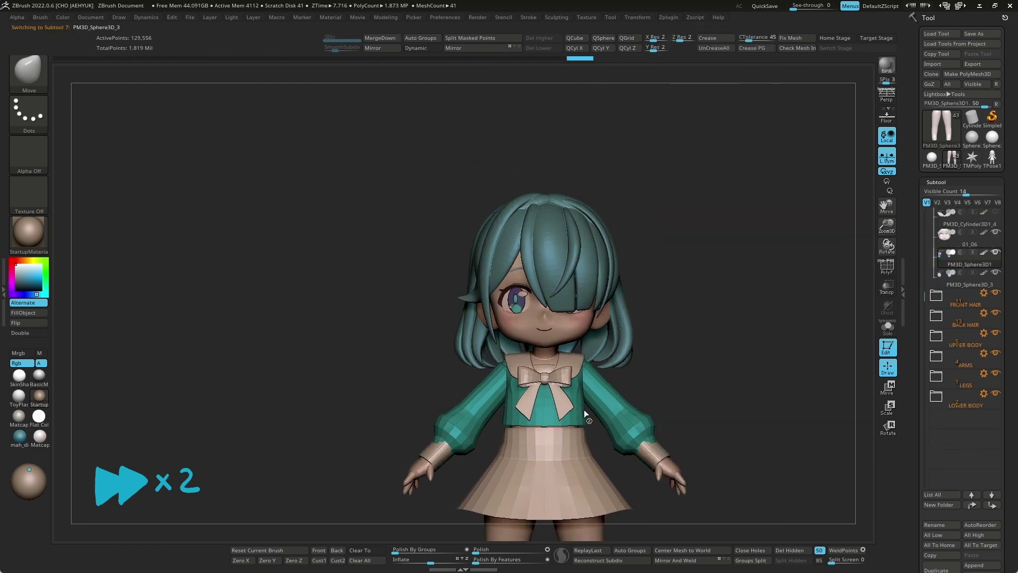
# Show polygroups with PolyF and isolate the hair pieces on the T-pose mesh.
pyautogui.hotkey('shift', 'f')
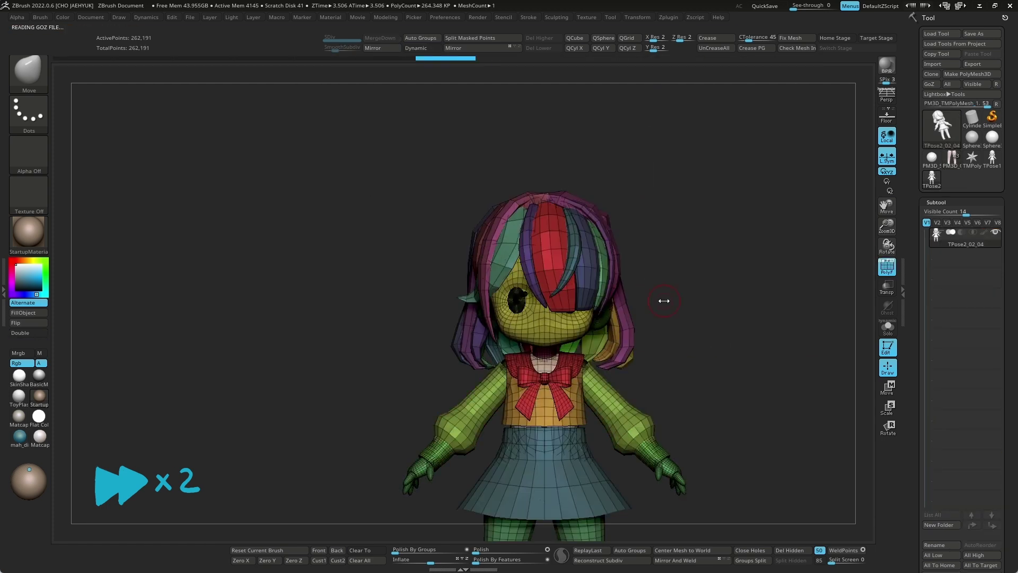
pyautogui.moveTo(664, 298); pyautogui.dragTo(625, 286)
pyautogui.keyDown('ctrl'); pyautogui.keyDown('shift'); pyautogui.click(531, 175); pyautogui.keyUp('shift'); pyautogui.keyUp('ctrl')
pyautogui.keyDown('ctrl'); pyautogui.keyDown('shift'); pyautogui.click(567, 195); pyautogui.keyUp('shift'); pyautogui.keyUp('ctrl')
pyautogui.keyDown('ctrl'); pyautogui.keyDown('shift'); pyautogui.click(599, 207); pyautogui.keyUp('shift'); pyautogui.keyUp('ctrl')
pyautogui.keyDown('ctrl'); pyautogui.keyDown('shift'); pyautogui.click(697, 160); pyautogui.keyUp('shift'); pyautogui.keyUp('ctrl')
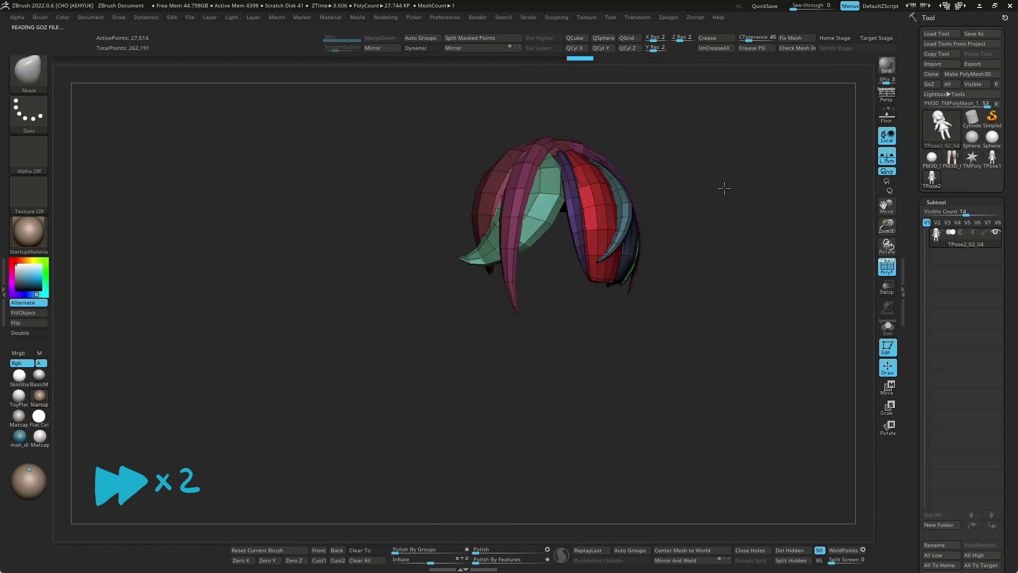
pyautogui.keyDown('ctrl'); pyautogui.keyDown('shift'); pyautogui.click(755, 159); pyautogui.keyUp('shift'); pyautogui.keyUp('ctrl')
pyautogui.keyDown('ctrl'); pyautogui.keyDown('shift'); pyautogui.click(765, 272); pyautogui.keyUp('shift'); pyautogui.keyUp('ctrl')
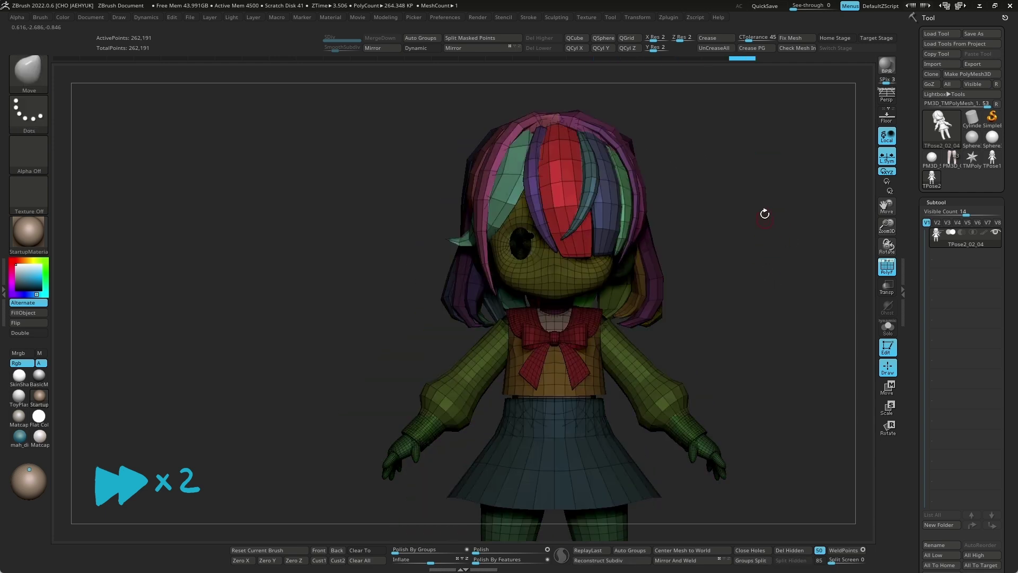
# Unhide the full model, turn polygroups off, and reload the original multi-subtool character.
pyautogui.press('s')
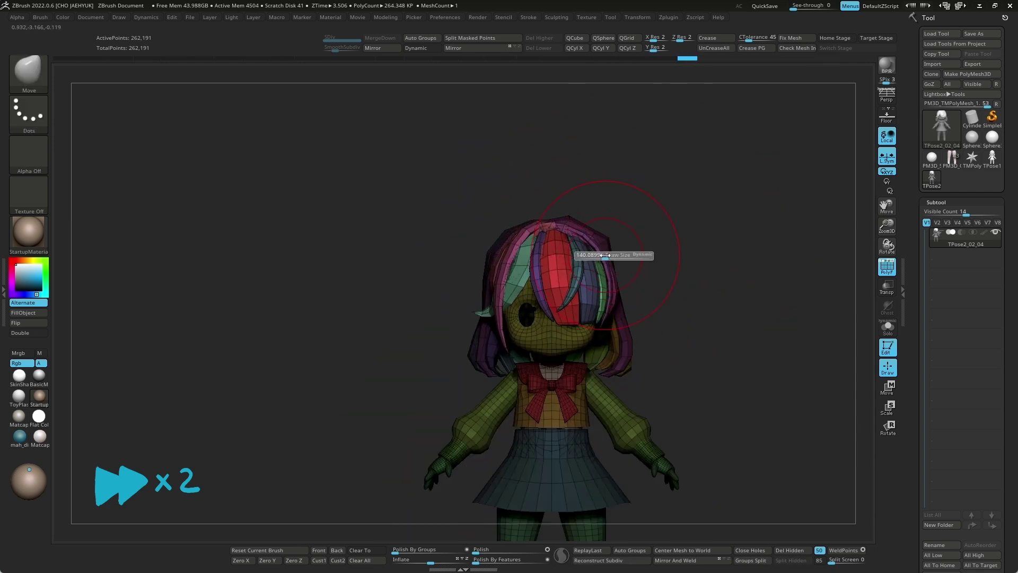
pyautogui.hotkey('shift', 'f')
pyautogui.click(665, 19)
pyautogui.click(728, 408)
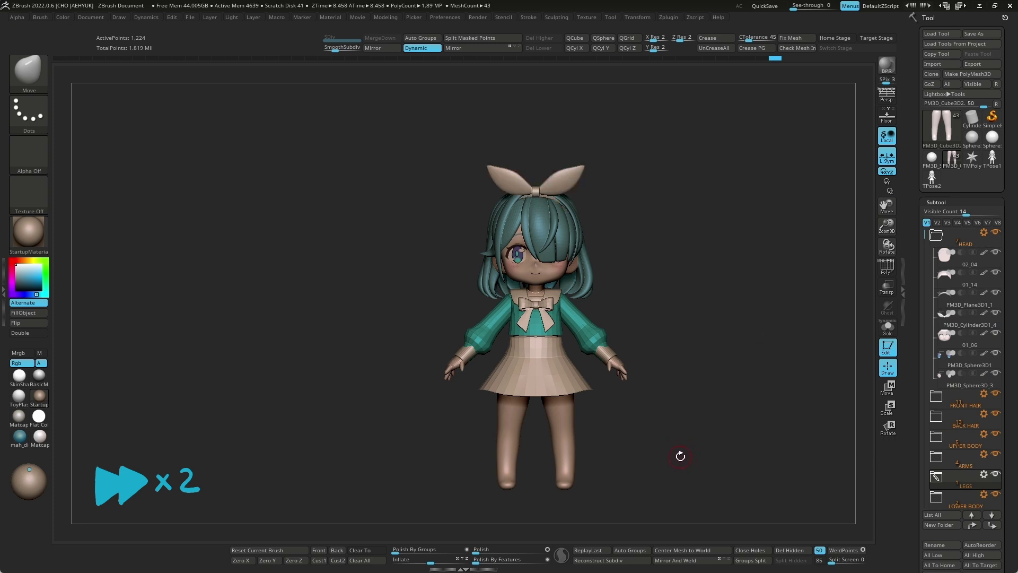
# Make the Extract2 bow piece active and choose the Move Topological brush.
pyautogui.moveTo(681, 455); pyautogui.dragTo(732, 341)
pyautogui.moveTo(721, 302); pyautogui.dragTo(716, 347)
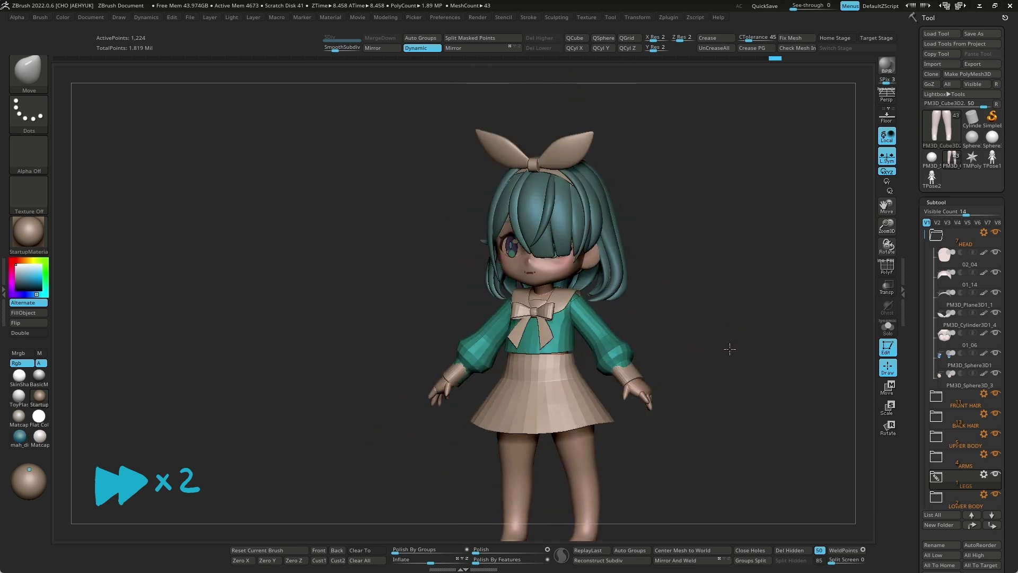
pyautogui.keyDown('alt'); pyautogui.click(549, 307); pyautogui.keyUp('alt')
pyautogui.scroll(2, 548, 306)
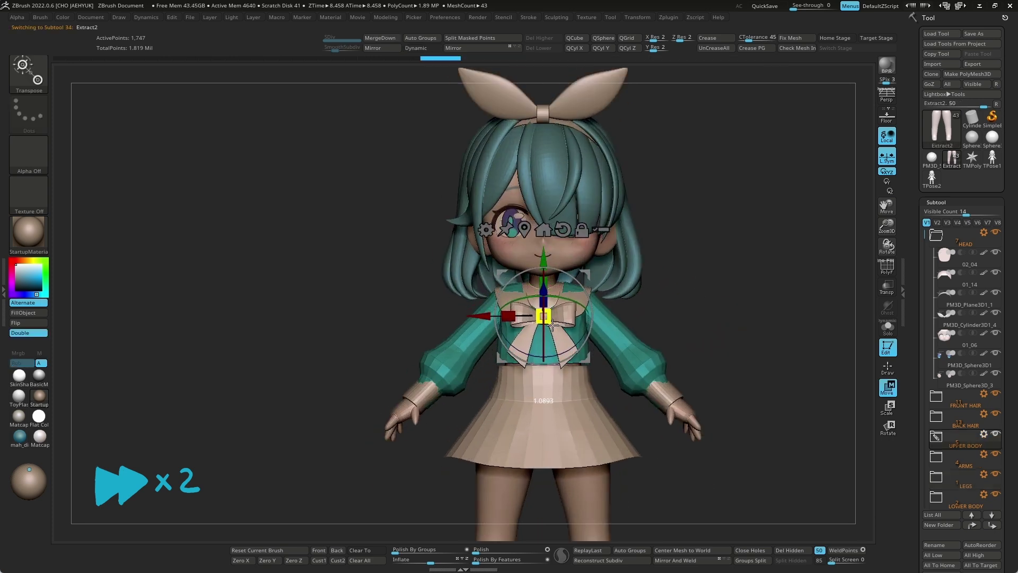
pyautogui.press('b')
pyautogui.press('m')
pyautogui.press('t')
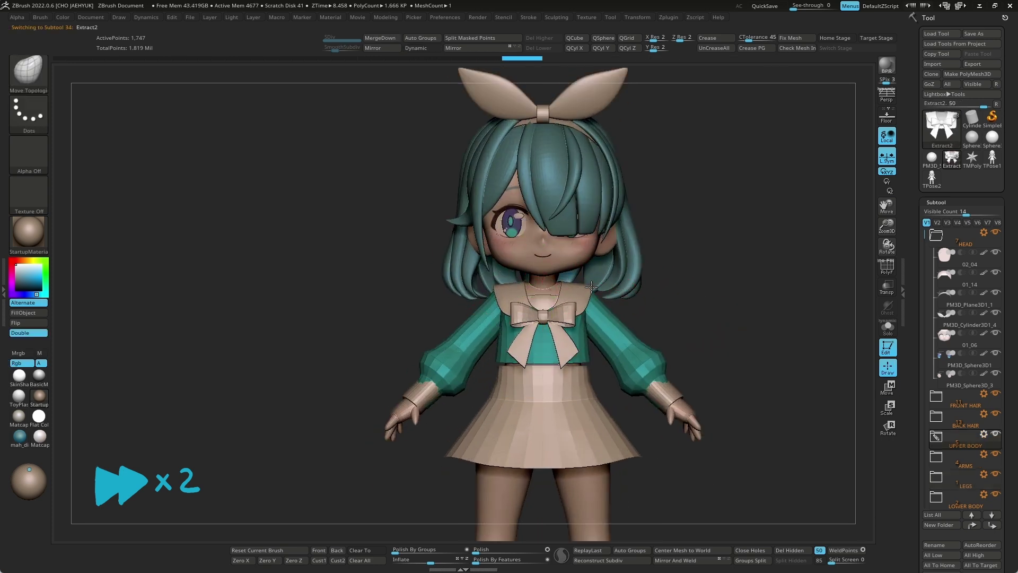
# Zoom out and turn the character to a three-quarter view and back.
pyautogui.scroll(-1, 591, 286)
pyautogui.scroll(-1, 583, 288)
pyautogui.scroll(-1, 571, 289)
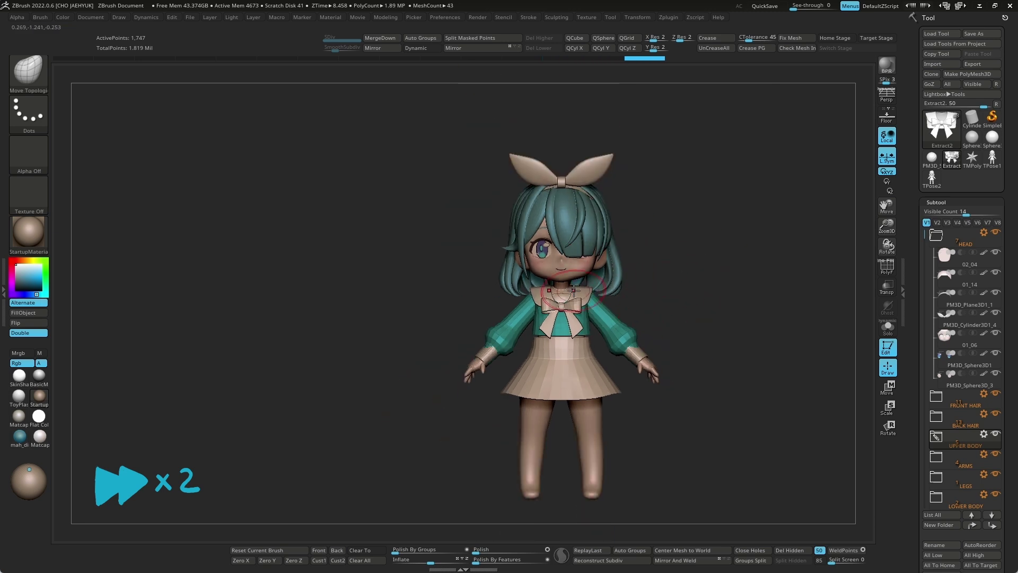
pyautogui.moveTo(684, 318)
pyautogui.mouseDown()
pyautogui.moveTo(652, 294)
pyautogui.moveTo(641, 326)
pyautogui.moveTo(695, 363)
pyautogui.moveTo(749, 332)
pyautogui.mouseUp()
pyautogui.scroll(2, 800, 325)
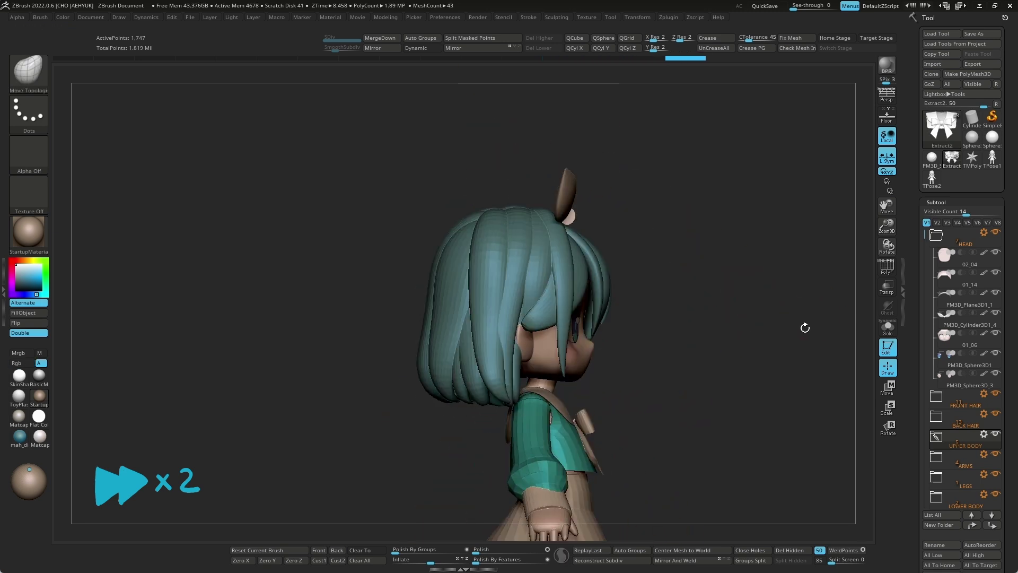
pyautogui.moveTo(661, 276); pyautogui.dragTo(685, 311)
# Inspect hair pieces 01_04, 01_08, 01_09 and 02_10 while orbiting the character.
pyautogui.keyDown('alt'); pyautogui.click(618, 266); pyautogui.keyUp('alt')
pyautogui.moveTo(618, 266)
pyautogui.mouseDown(button='right')
pyautogui.moveTo(618, 320)
pyautogui.moveTo(594, 329)
pyautogui.mouseUp(button='right')
pyautogui.keyDown('alt'); pyautogui.click(606, 334); pyautogui.keyUp('alt')
pyautogui.moveTo(605, 298)
pyautogui.mouseDown(button='right')
pyautogui.moveTo(657, 307)
pyautogui.moveTo(605, 296)
pyautogui.moveTo(583, 324)
pyautogui.moveTo(591, 335)
pyautogui.mouseUp(button='right')
pyautogui.keyDown('alt'); pyautogui.click(657, 307); pyautogui.keyUp('alt')
pyautogui.keyDown('alt'); pyautogui.click(584, 324); pyautogui.keyUp('alt')
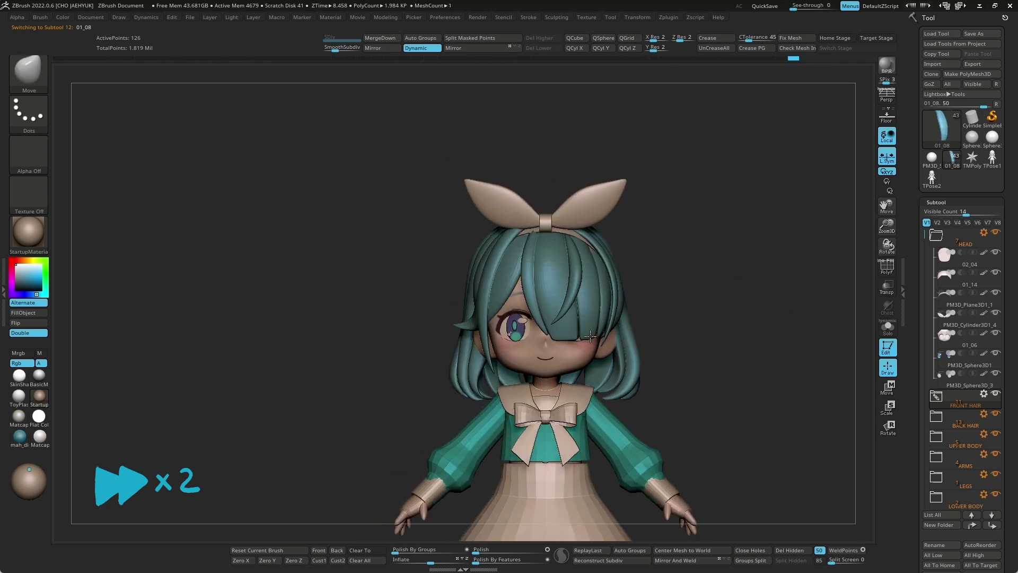
pyautogui.moveTo(588, 311)
pyautogui.mouseDown(button='right')
pyautogui.moveTo(744, 269)
pyautogui.moveTo(732, 296)
pyautogui.mouseUp(button='right')
pyautogui.keyDown('alt'); pyautogui.click(594, 289); pyautogui.keyUp('alt')
# Solo the 02_11 hair strand to inspect it, then turn Solo off.
pyautogui.keyDown('ctrl'); pyautogui.moveTo(670, 273); pyautogui.dragTo(608, 291, button='right'); pyautogui.keyUp('ctrl')
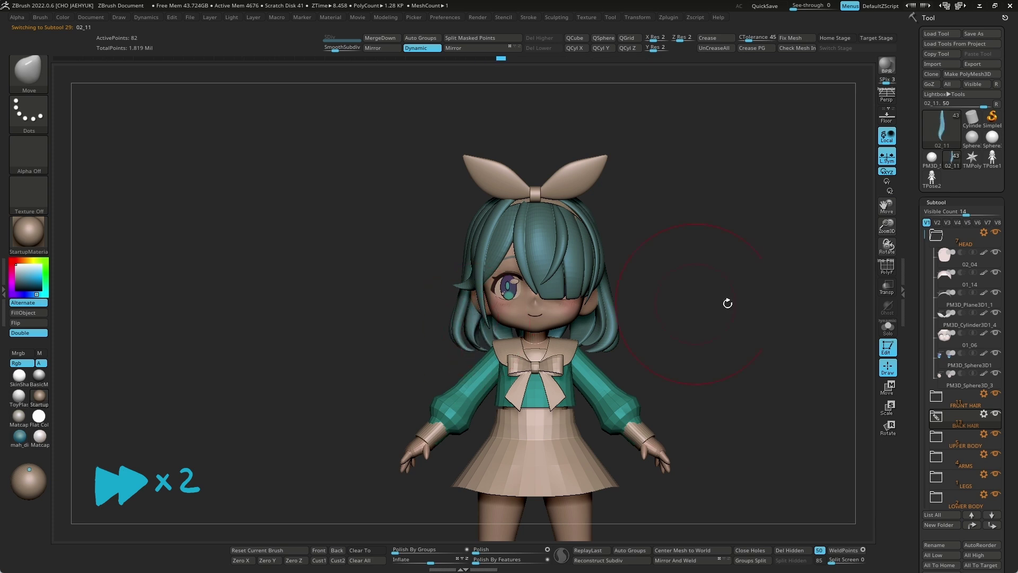
pyautogui.hotkey('ctrl', 'shift', 's')
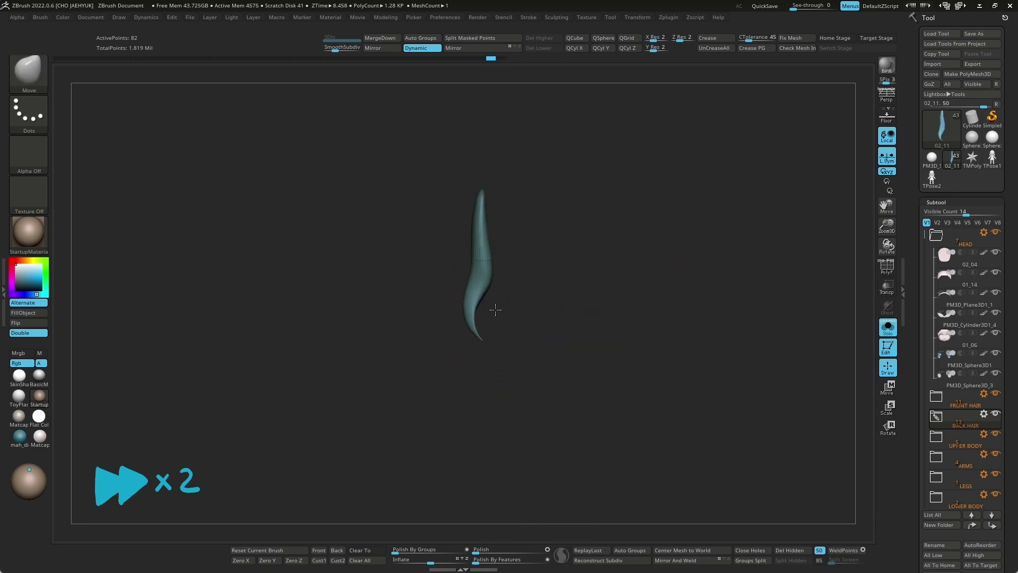
pyautogui.moveTo(517, 316); pyautogui.dragTo(619, 312)
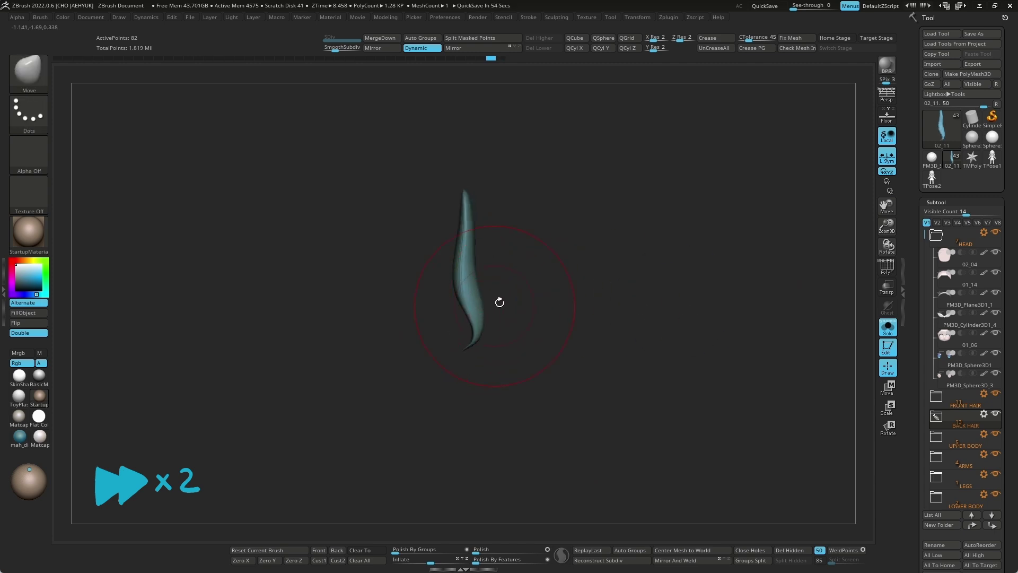
pyautogui.hotkey('ctrl', 'shift', 's')
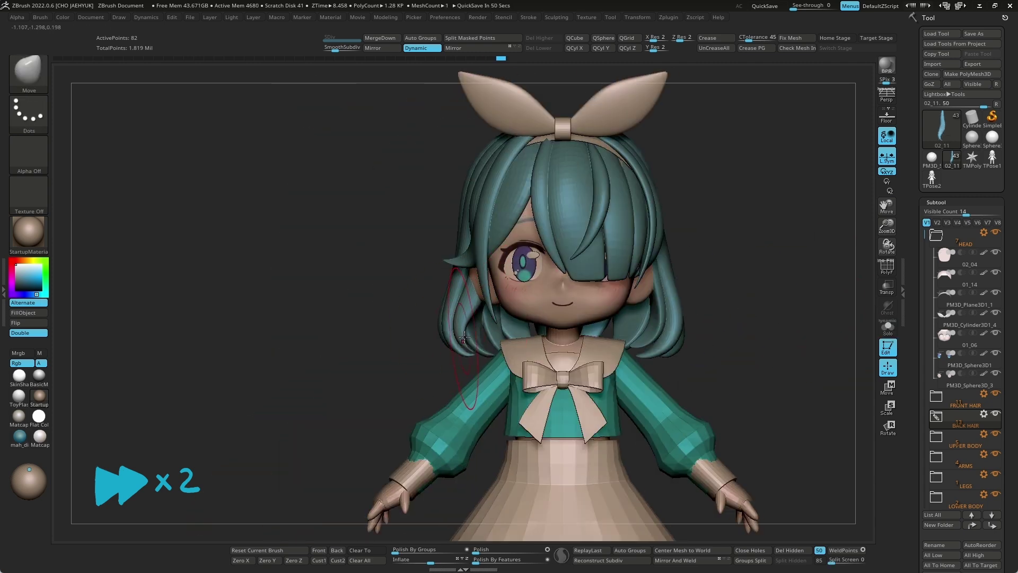
# Select front hair piece 01_12, then pick the face piece 01_06.
pyautogui.moveTo(463, 344); pyautogui.dragTo(780, 284)
pyautogui.moveTo(472, 307)
pyautogui.mouseDown()
pyautogui.moveTo(729, 252)
pyautogui.moveTo(690, 298)
pyautogui.moveTo(489, 263)
pyautogui.mouseUp()
pyautogui.keyDown('alt'); pyautogui.click(488, 262); pyautogui.keyUp('alt')
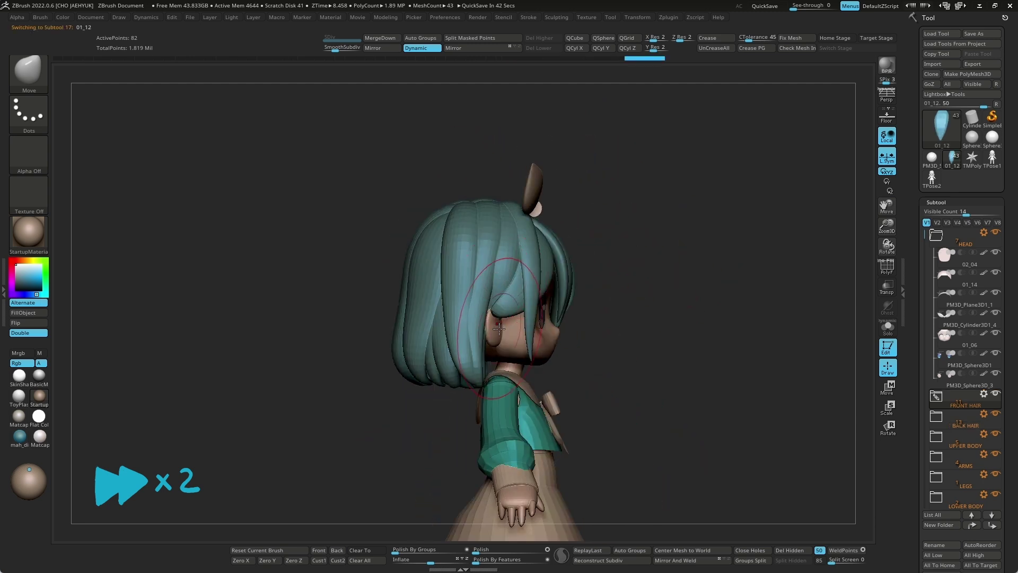
pyautogui.moveTo(503, 335)
pyautogui.mouseDown()
pyautogui.moveTo(749, 284)
pyautogui.moveTo(578, 337)
pyautogui.moveTo(536, 327)
pyautogui.mouseUp()
pyautogui.keyDown('alt'); pyautogui.click(551, 329); pyautogui.keyUp('alt')
# Step the face subdivision down to lowest and back up, ending at level 4.
pyautogui.press('w')
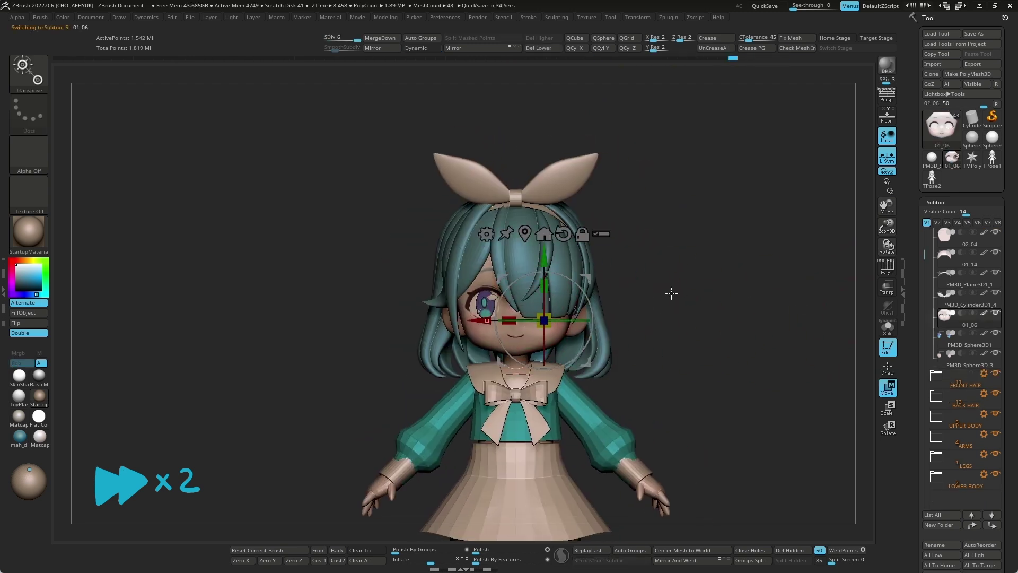
pyautogui.hotkey('shift', 'd')
pyautogui.hotkey('shift', 'd')
pyautogui.hotkey('shift', 'd')
pyautogui.press('d')
pyautogui.press('d')
pyautogui.press('d')
pyautogui.press('q')
pyautogui.moveTo(652, 323)
pyautogui.keyDown('alt'); pyautogui.mouseDown()
pyautogui.moveTo(674, 334)
pyautogui.moveTo(714, 315)
pyautogui.mouseUp(); pyautogui.keyUp('alt')
pyautogui.hotkey('shift', 'd')
pyautogui.hotkey('shift', 'd')
pyautogui.hotkey('shift', 'd')
pyautogui.hotkey('shift', 'd')
pyautogui.press('d')
pyautogui.press('d')
pyautogui.press('d')
# Scale all HEAD folder parts down together to about 0.9659 with the gizmo.
pyautogui.press('w')
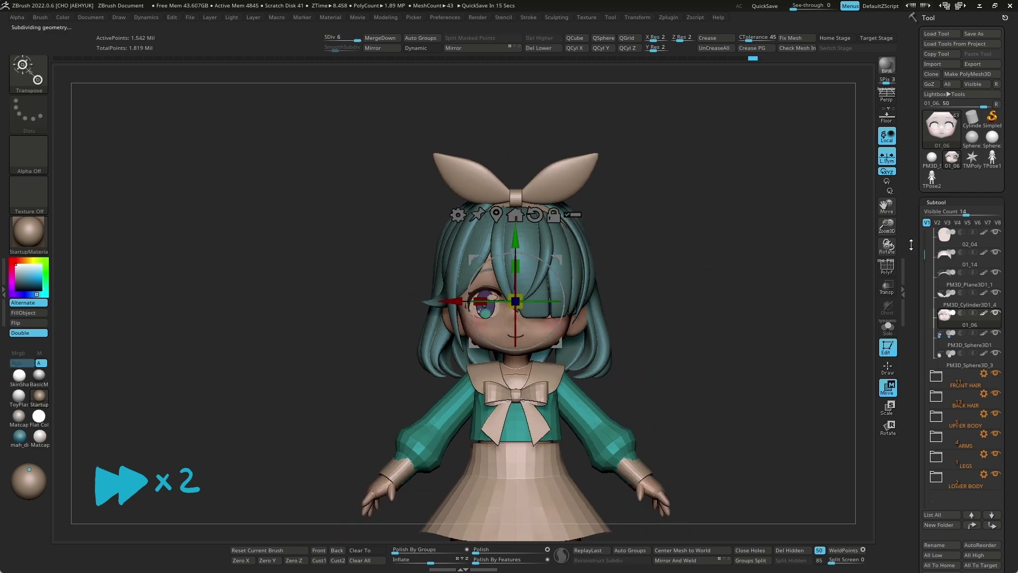
pyautogui.hotkey('ctrl', 'shift')
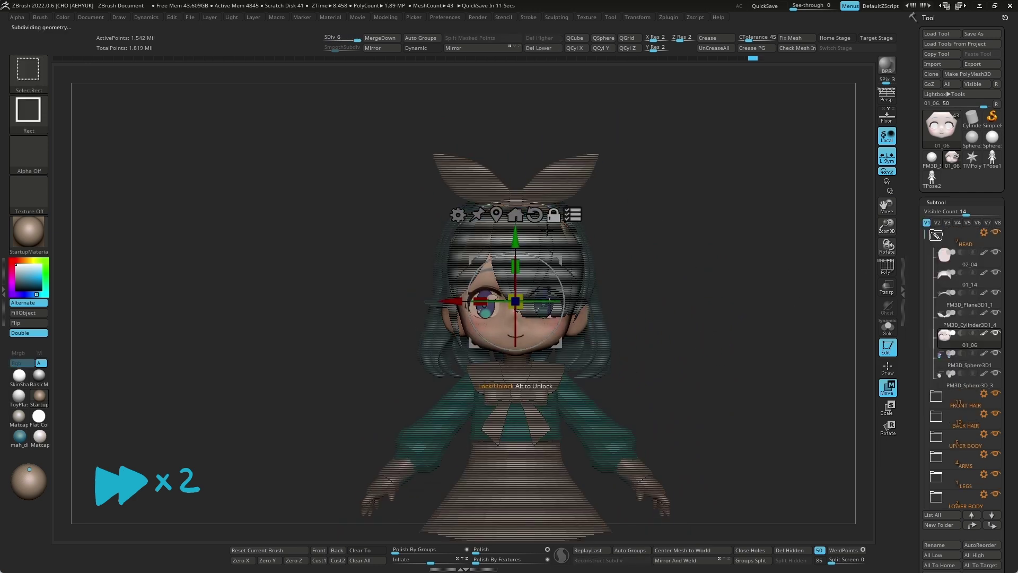
pyautogui.keyDown('ctrl'); pyautogui.moveTo(546, 230); pyautogui.dragTo(484, 295, button='right'); pyautogui.keyUp('ctrl')
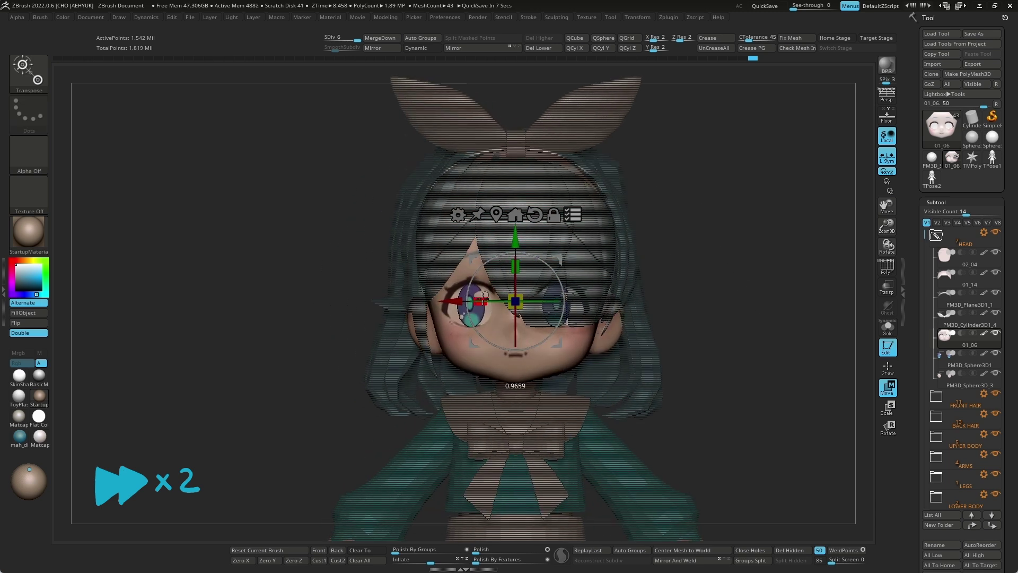
pyautogui.press('f')
pyautogui.press('q')
# Orbit around the character and preview it in the Flat Color material.
pyautogui.moveTo(652, 325)
pyautogui.mouseDown()
pyautogui.moveTo(657, 300)
pyautogui.moveTo(699, 307)
pyautogui.mouseUp()
pyautogui.keyDown('shift'); pyautogui.moveTo(656, 359); pyautogui.dragTo(652, 359); pyautogui.keyUp('shift')
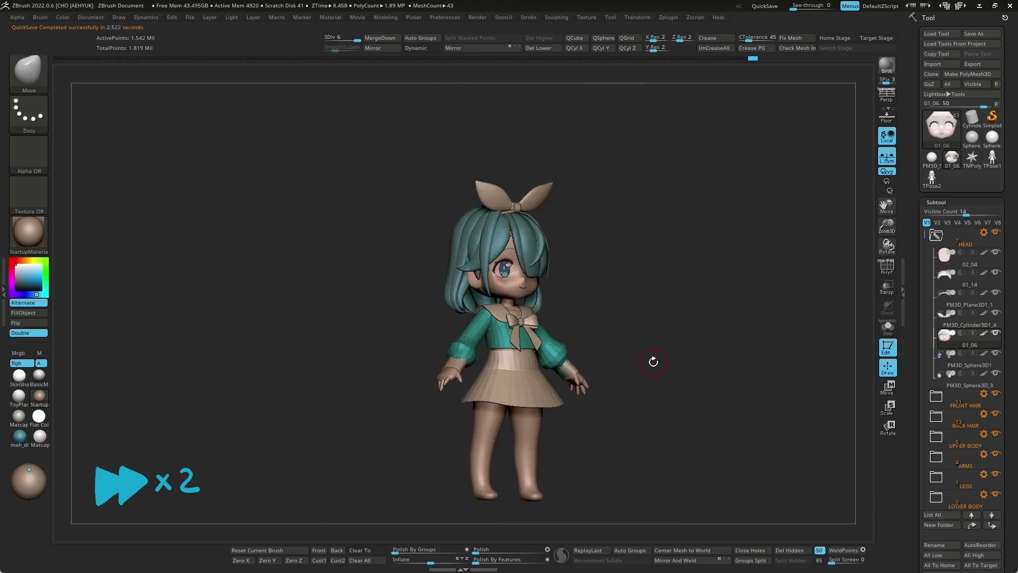
pyautogui.moveTo(686, 361)
pyautogui.keyDown('alt'); pyautogui.mouseDown(button='right')
pyautogui.moveTo(732, 331)
pyautogui.moveTo(689, 289)
pyautogui.mouseUp(button='right'); pyautogui.keyUp('alt')
pyautogui.click(39, 416)
pyautogui.moveTo(729, 354)
pyautogui.mouseDown()
pyautogui.moveTo(709, 362)
pyautogui.moveTo(698, 387)
pyautogui.moveTo(675, 382)
pyautogui.moveTo(715, 380)
pyautogui.moveTo(640, 387)
pyautogui.mouseUp()
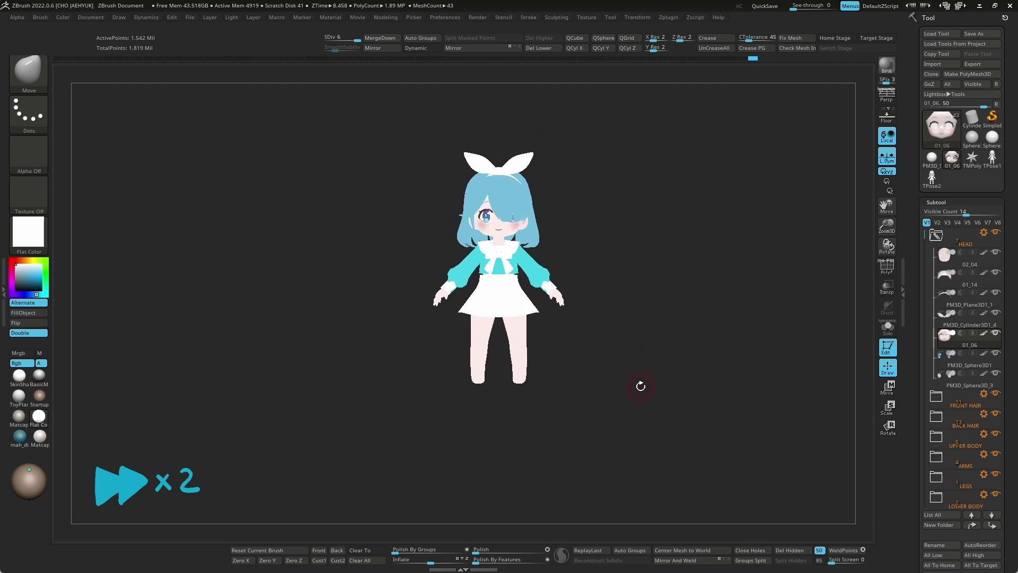
# Try StartupMaterial, Flat Color and Matcap_clay_1 materials on the character.
pyautogui.click(39, 395)
pyautogui.moveTo(647, 199)
pyautogui.keyDown('alt'); pyautogui.mouseDown()
pyautogui.moveTo(741, 375)
pyautogui.moveTo(768, 375)
pyautogui.mouseUp(); pyautogui.keyUp('alt')
pyautogui.click(39, 416)
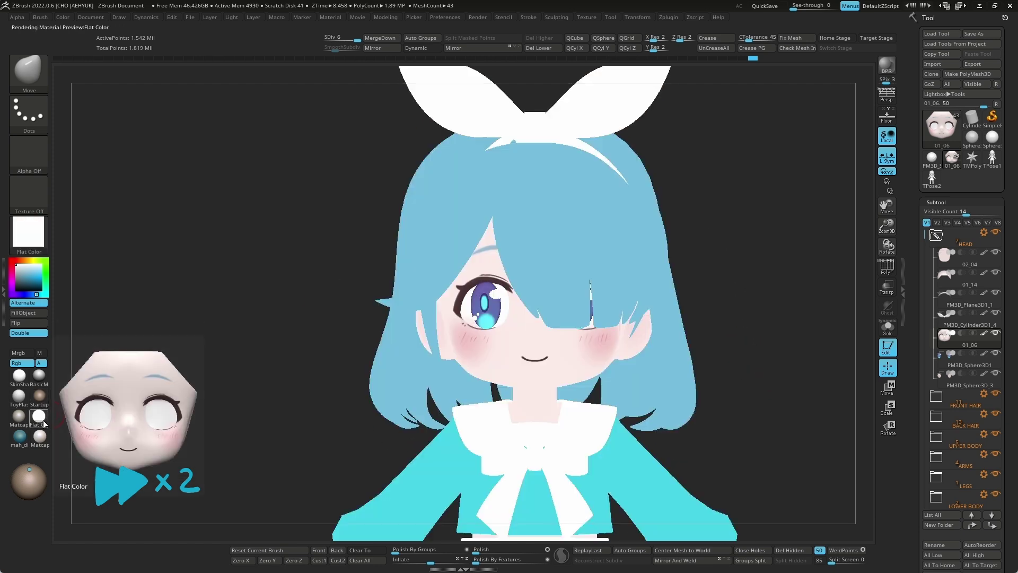
pyautogui.click(47, 420)
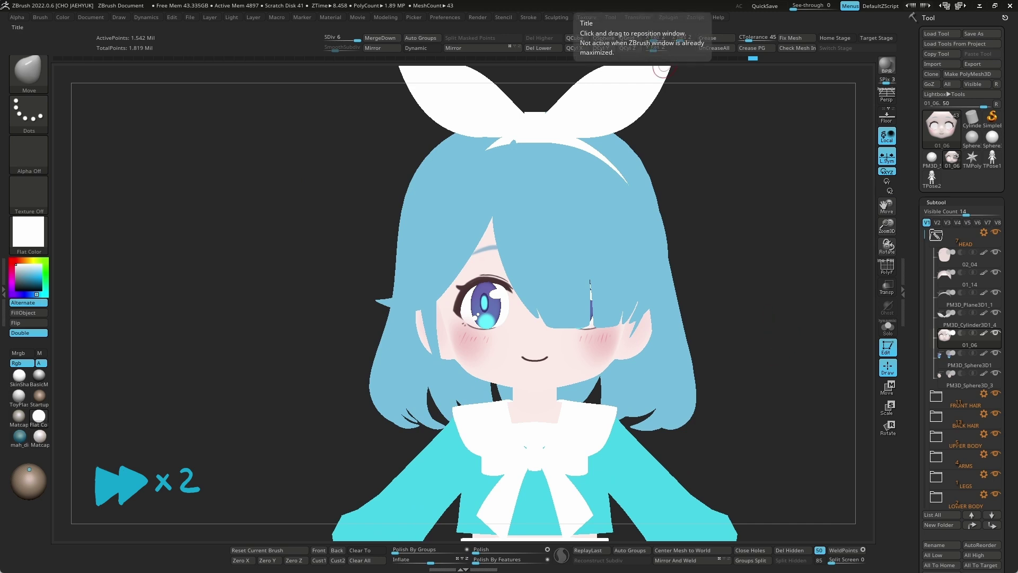
pyautogui.click(19, 415)
# Apply the Matcap_animeSkin material and make hair strand 02_10 active.
pyautogui.moveTo(787, 371)
pyautogui.keyDown('alt'); pyautogui.mouseDown()
pyautogui.moveTo(721, 297)
pyautogui.moveTo(722, 236)
pyautogui.mouseUp(); pyautogui.keyUp('alt')
pyautogui.click(40, 436)
pyautogui.keyDown('alt'); pyautogui.click(593, 267); pyautogui.keyUp('alt')
pyautogui.press('s')
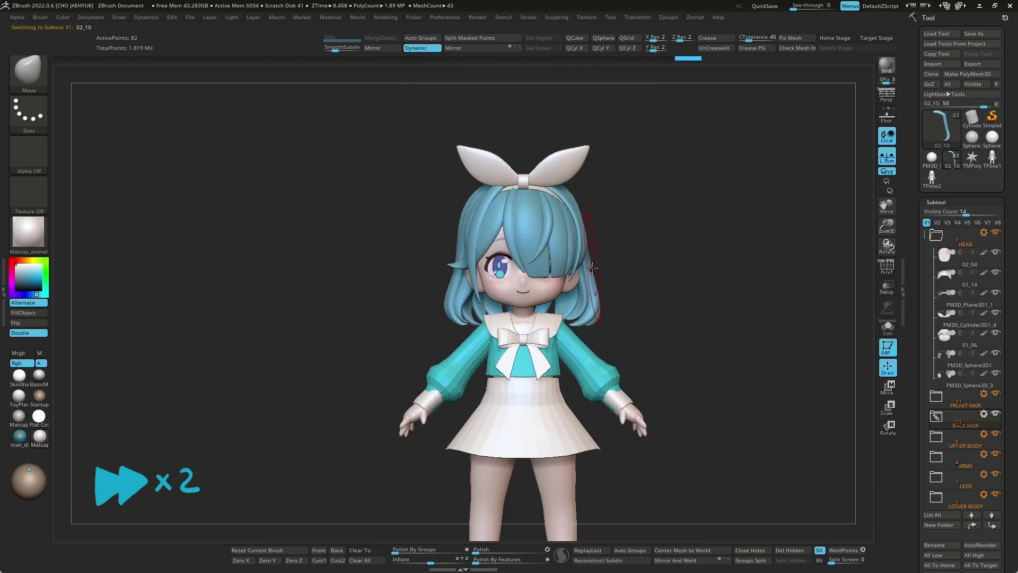
pyautogui.keyDown('alt'); pyautogui.click(593, 320); pyautogui.keyUp('alt')
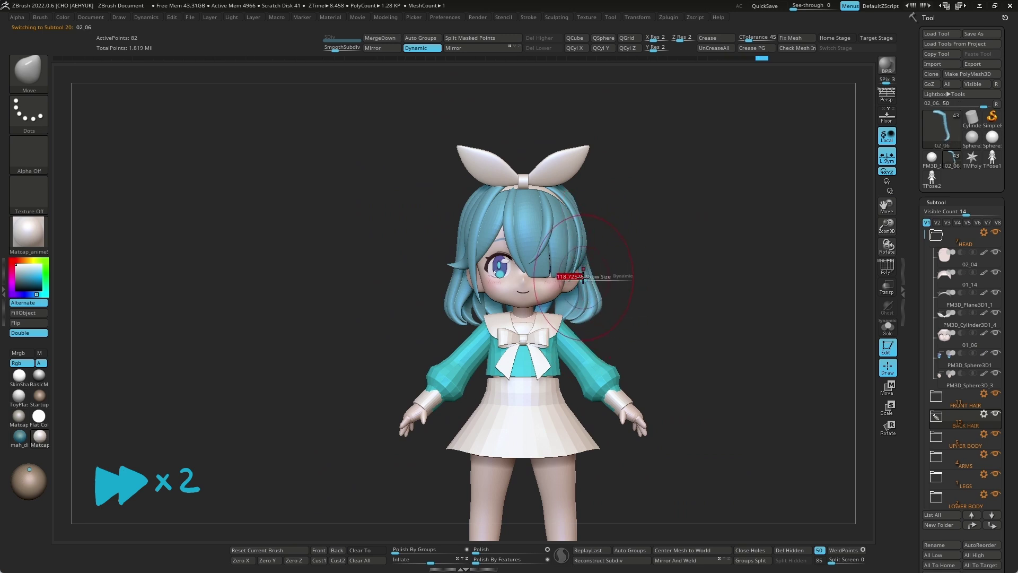
pyautogui.press('shift')
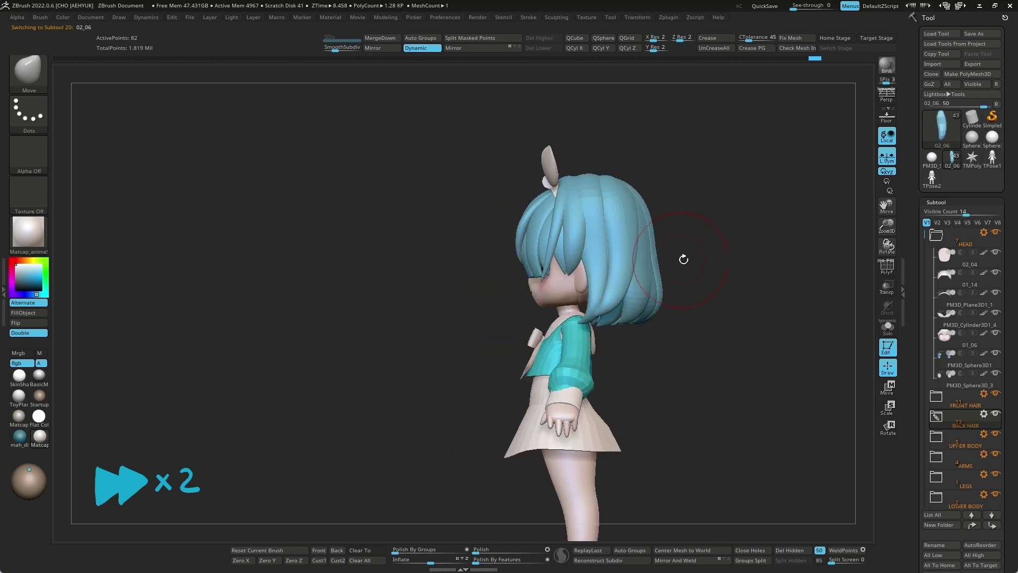
pyautogui.moveTo(684, 259)
pyautogui.mouseDown()
pyautogui.moveTo(639, 258)
pyautogui.moveTo(574, 292)
pyautogui.mouseUp()
pyautogui.keyDown('alt'); pyautogui.click(587, 314); pyautogui.keyUp('alt')
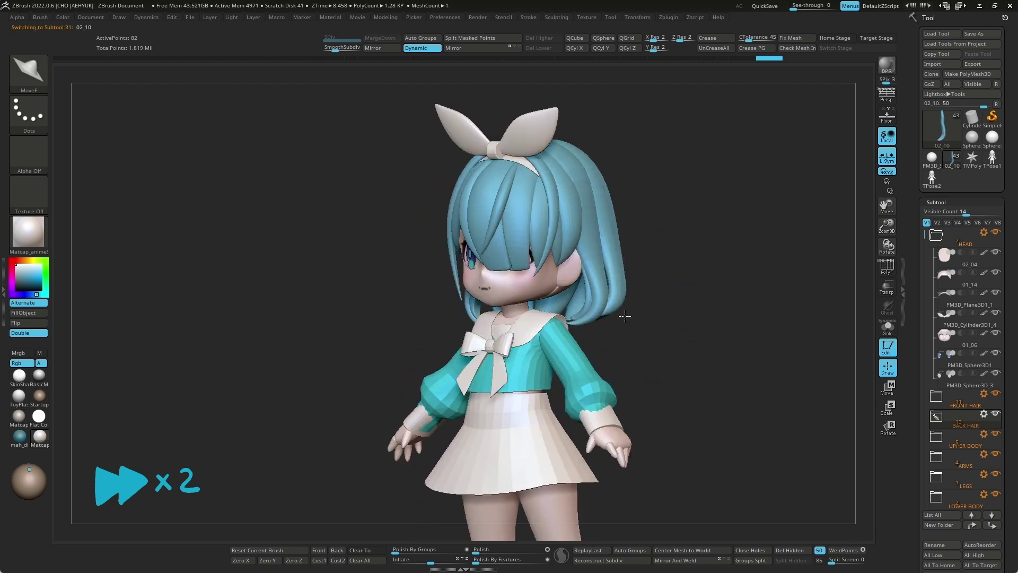
pyautogui.moveTo(587, 313); pyautogui.dragTo(588, 321, button='right')
pyautogui.press('b')
pyautogui.press('m')
pyautogui.press('t')
pyautogui.moveTo(590, 317)
pyautogui.mouseDown(button='right')
pyautogui.moveTo(599, 313)
pyautogui.moveTo(599, 330)
pyautogui.moveTo(713, 297)
pyautogui.moveTo(620, 281)
pyautogui.mouseUp(button='right')
pyautogui.keyDown('alt'); pyautogui.click(599, 313); pyautogui.keyUp('alt')
pyautogui.moveTo(723, 257)
pyautogui.keyDown('shift'); pyautogui.mouseDown(button='right')
pyautogui.moveTo(586, 285)
pyautogui.moveTo(666, 318)
pyautogui.moveTo(640, 324)
pyautogui.mouseUp(button='right'); pyautogui.keyUp('shift')
pyautogui.moveTo(771, 297)
pyautogui.mouseDown(button='right')
pyautogui.moveTo(779, 343)
pyautogui.moveTo(798, 339)
pyautogui.moveTo(677, 332)
pyautogui.moveTo(691, 307)
pyautogui.mouseUp(button='right')
pyautogui.keyDown('alt'); pyautogui.click(676, 341); pyautogui.keyUp('alt')
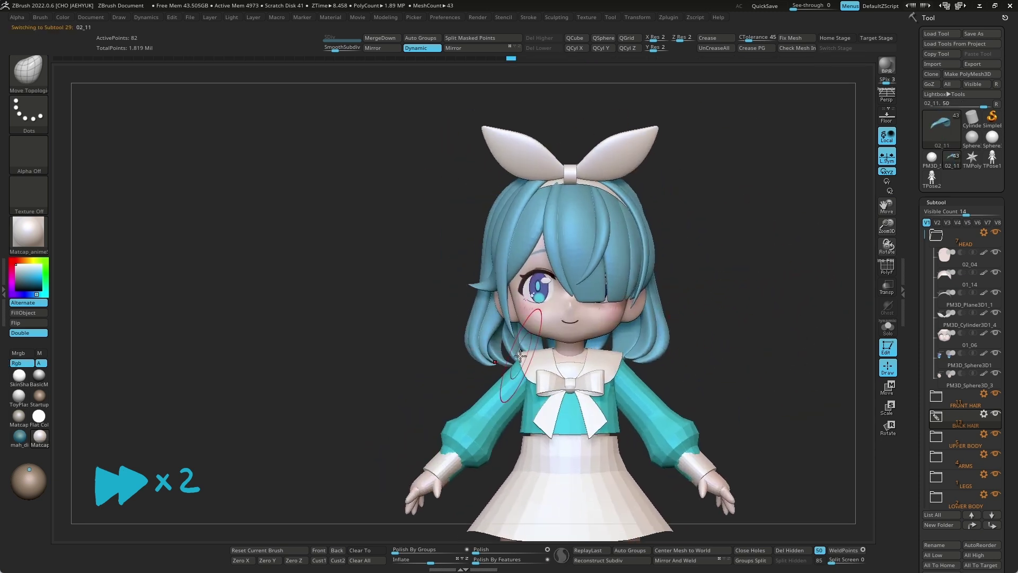
pyautogui.press('w')
pyautogui.press('q')
pyautogui.press('s')
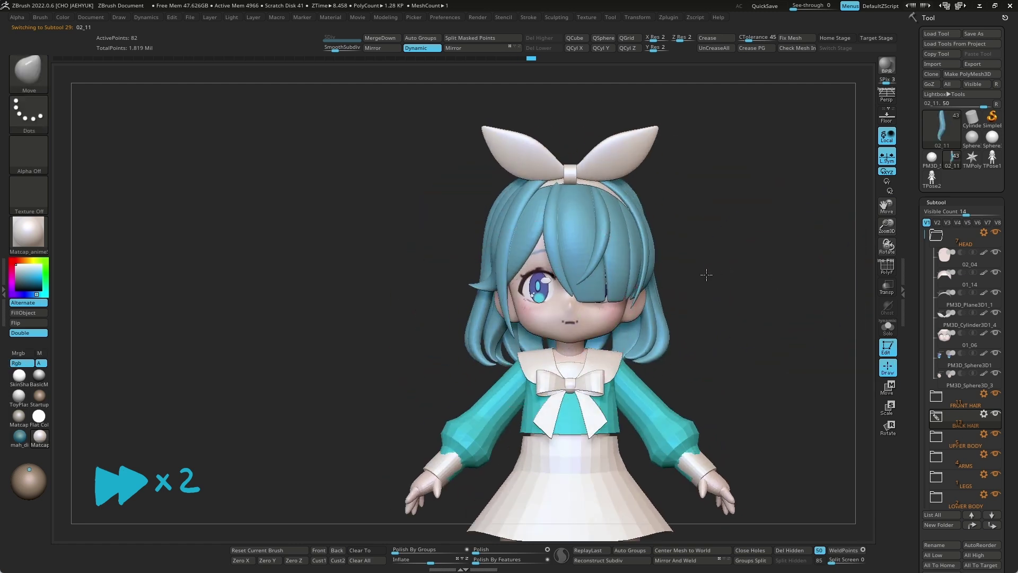
pyautogui.moveTo(490, 363)
pyautogui.mouseDown(button='right')
pyautogui.moveTo(536, 339)
pyautogui.moveTo(481, 287)
pyautogui.mouseUp(button='right')
pyautogui.keyDown('alt'); pyautogui.click(541, 335); pyautogui.keyUp('alt')
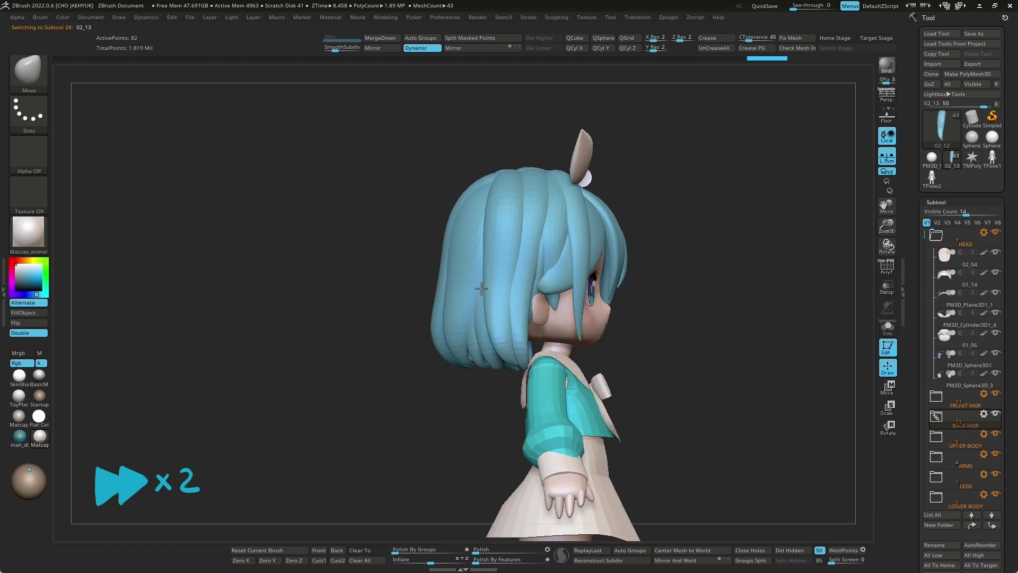
pyautogui.moveTo(500, 332)
pyautogui.keyDown('shift'); pyautogui.mouseDown(button='right')
pyautogui.moveTo(601, 312)
pyautogui.moveTo(488, 346)
pyautogui.mouseUp(button='right'); pyautogui.keyUp('shift')
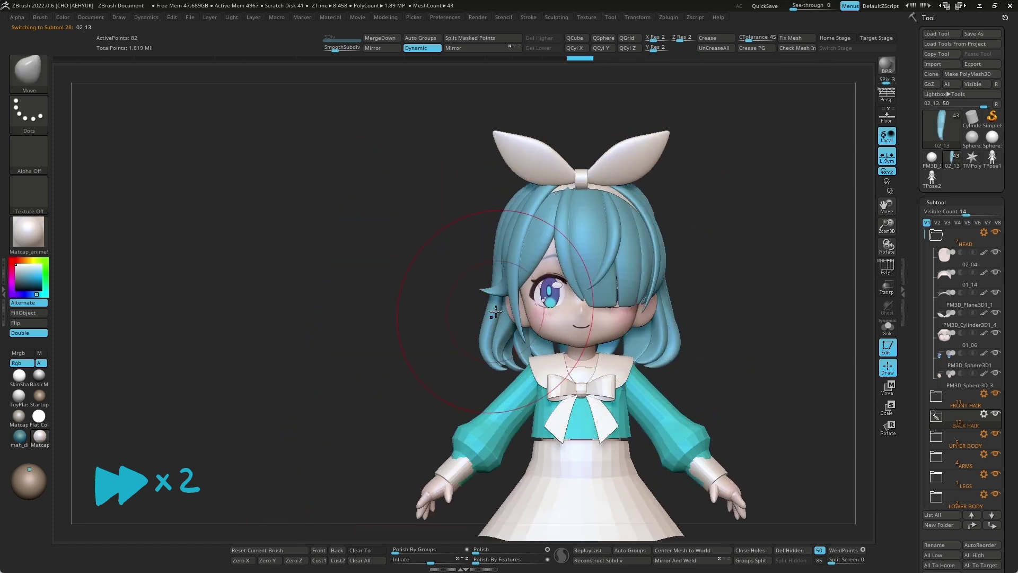
pyautogui.moveTo(435, 381)
pyautogui.mouseDown(button='right')
pyautogui.moveTo(774, 288)
pyautogui.moveTo(488, 351)
pyautogui.mouseUp(button='right')
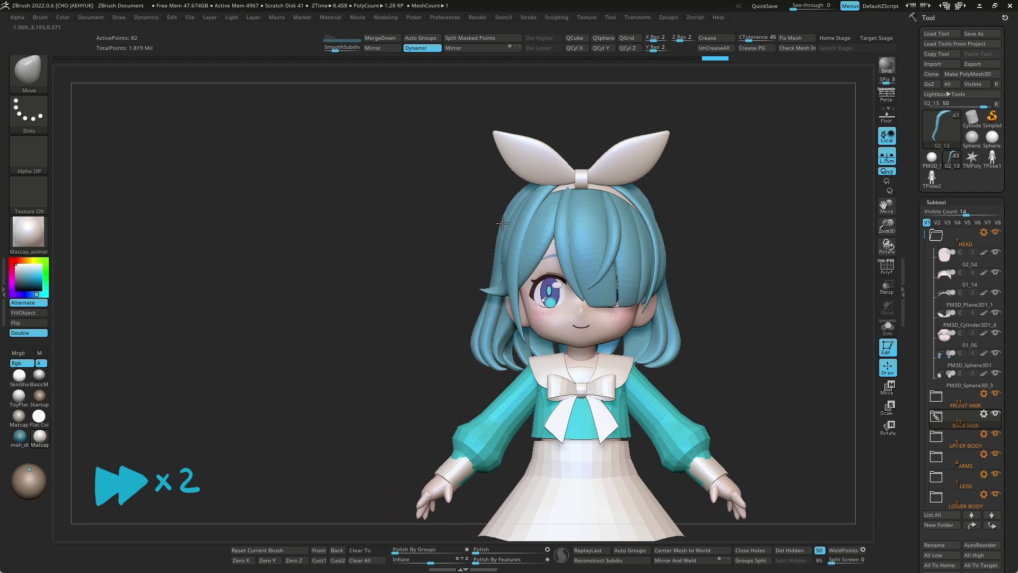
pyautogui.moveTo(502, 222); pyautogui.dragTo(617, 197, button='right')
pyautogui.keyDown('alt'); pyautogui.click(618, 196); pyautogui.keyUp('alt')
pyautogui.keyDown('shift'); pyautogui.moveTo(683, 219); pyautogui.dragTo(663, 228, button='right'); pyautogui.keyUp('shift')
pyautogui.keyDown('alt'); pyautogui.click(475, 214); pyautogui.keyUp('alt')
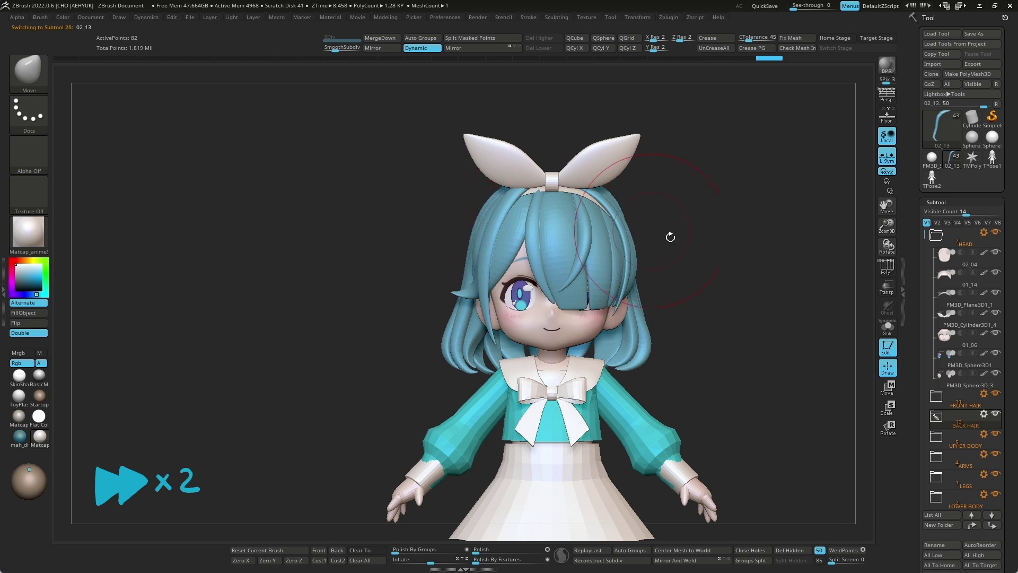
pyautogui.keyDown('alt'); pyautogui.moveTo(674, 278); pyautogui.dragTo(643, 267, button='right'); pyautogui.keyUp('alt')
pyautogui.moveTo(428, 304); pyautogui.dragTo(414, 342)
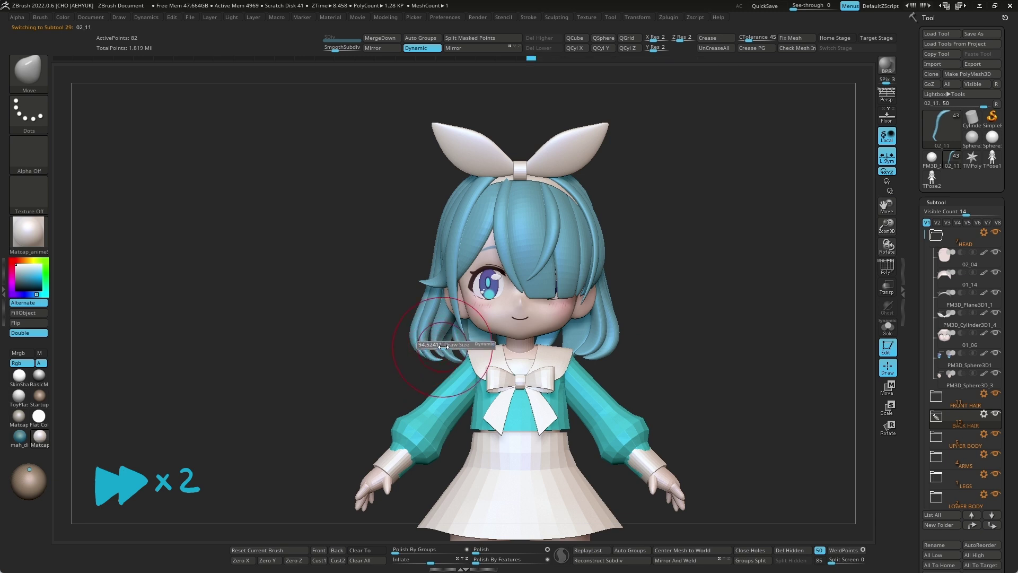
pyautogui.press('ctrl')
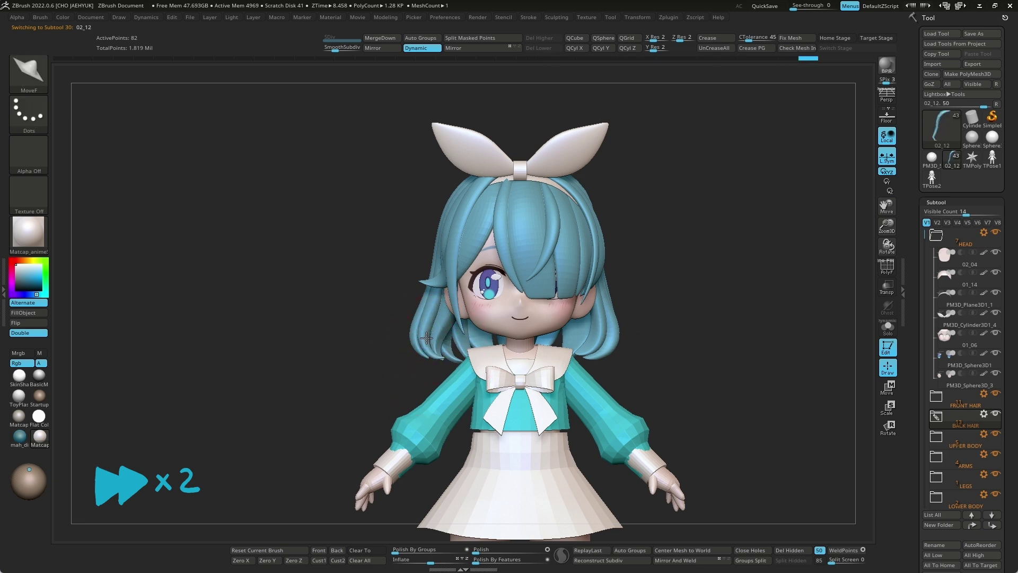
pyautogui.moveTo(440, 350); pyautogui.dragTo(430, 340)
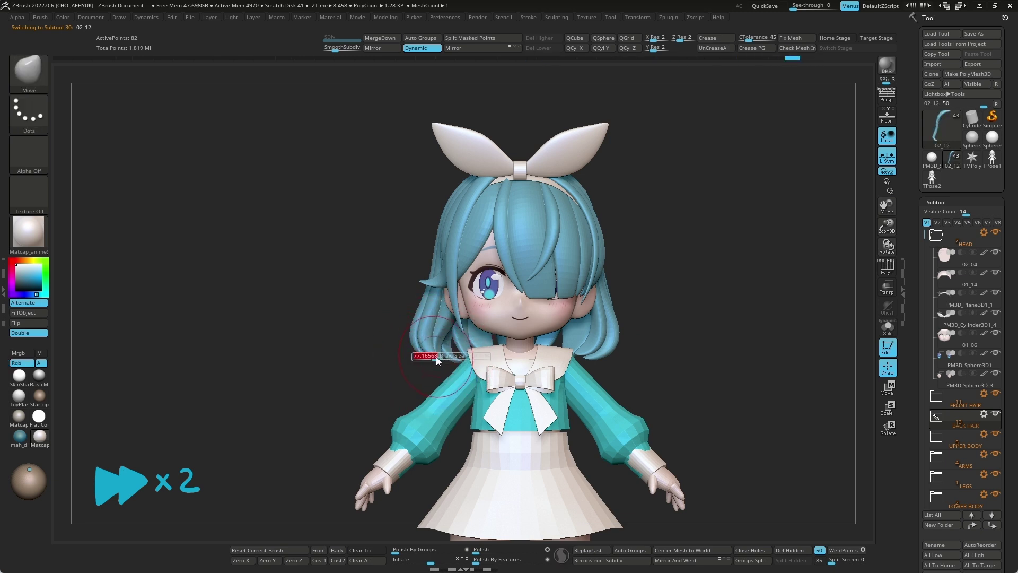
pyautogui.keyDown('alt'); pyautogui.moveTo(701, 300); pyautogui.dragTo(435, 356); pyautogui.keyUp('alt')
pyautogui.moveTo(659, 330)
pyautogui.mouseDown()
pyautogui.moveTo(644, 302)
pyautogui.moveTo(691, 298)
pyautogui.moveTo(375, 347)
pyautogui.mouseUp()
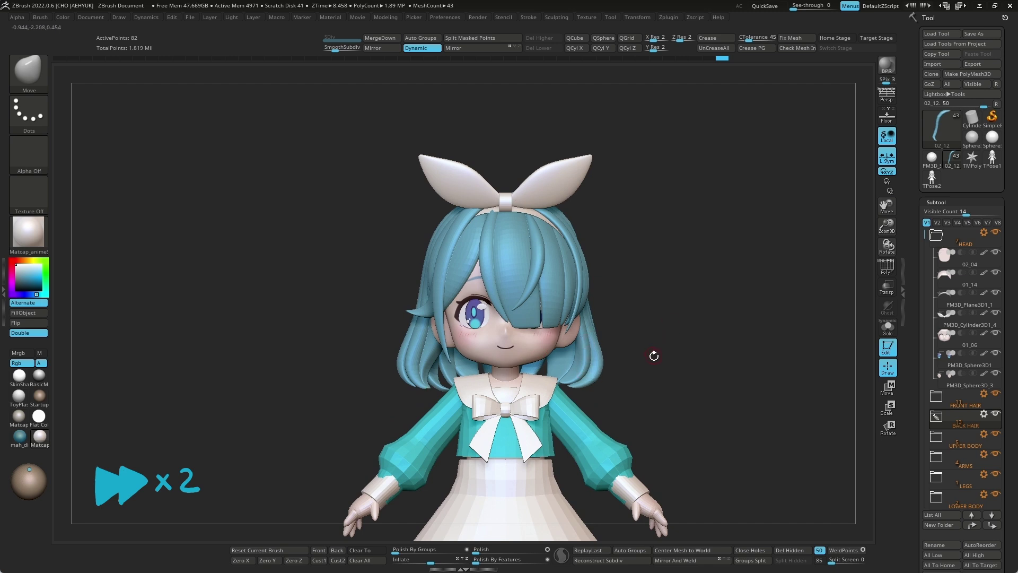
pyautogui.moveTo(653, 355); pyautogui.dragTo(657, 351)
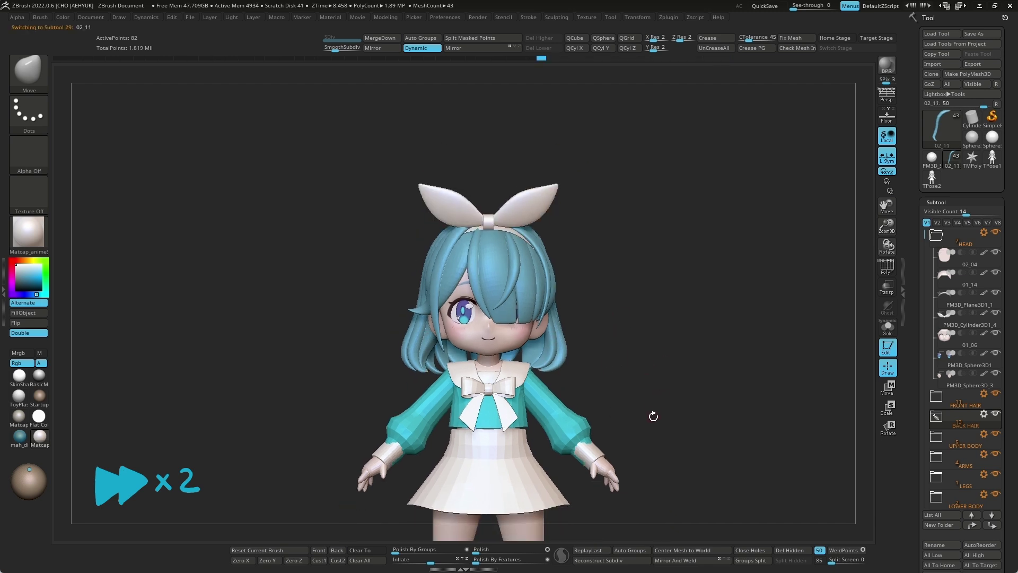
pyautogui.click(935, 416)
pyautogui.click(939, 516)
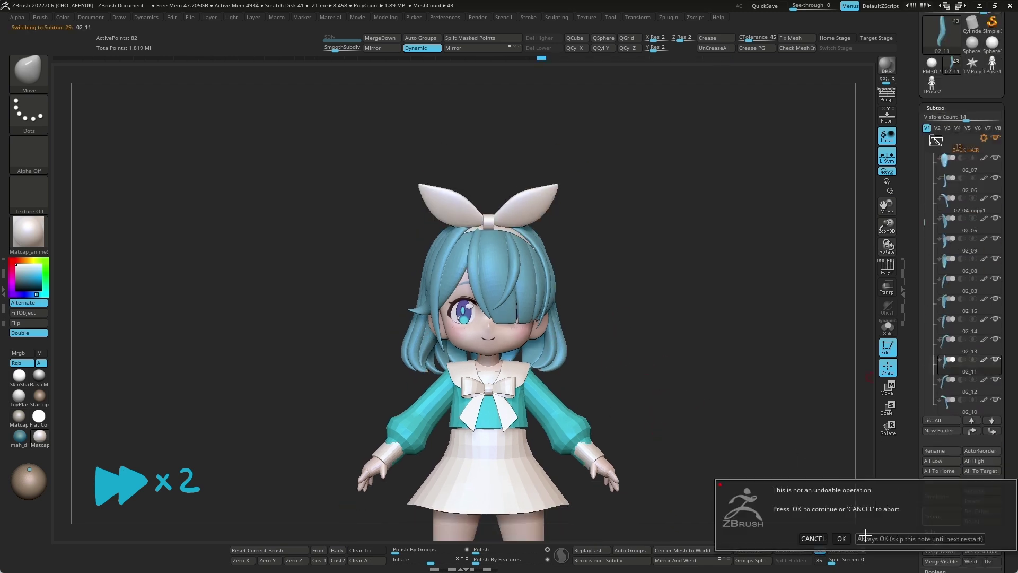
pyautogui.click(865, 537)
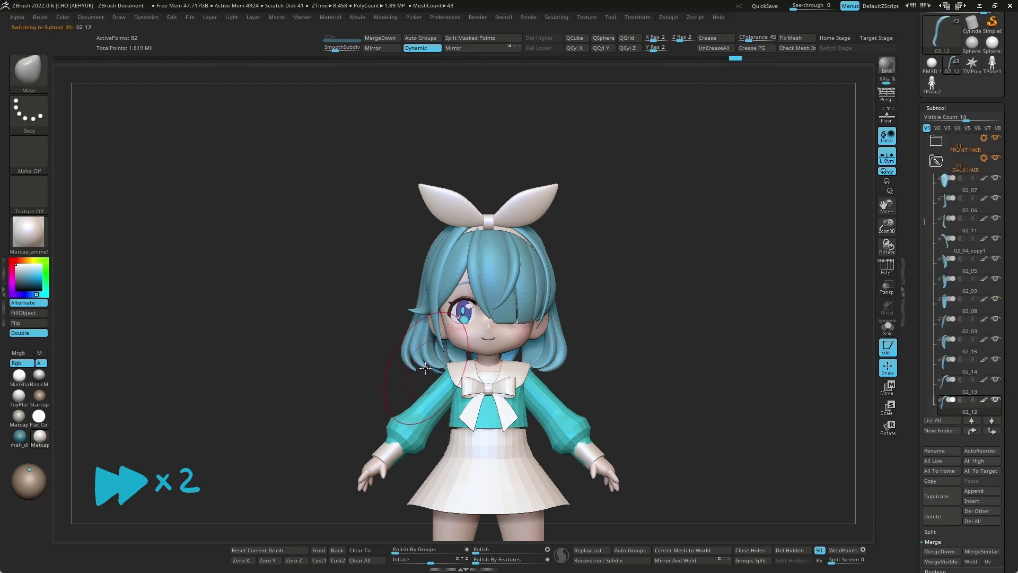
pyautogui.moveTo(700, 279); pyautogui.dragTo(775, 300)
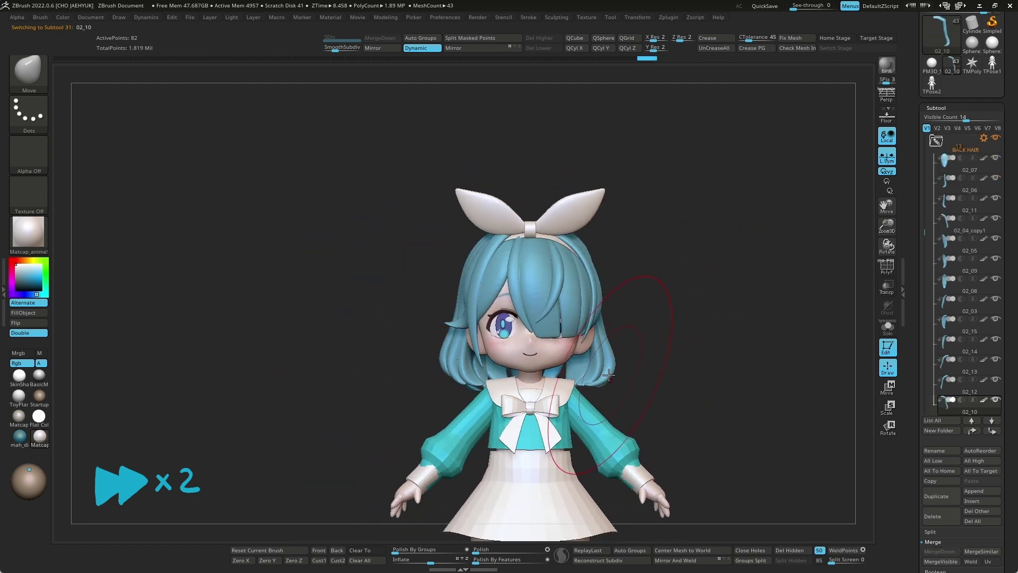
pyautogui.moveTo(676, 380); pyautogui.dragTo(599, 389)
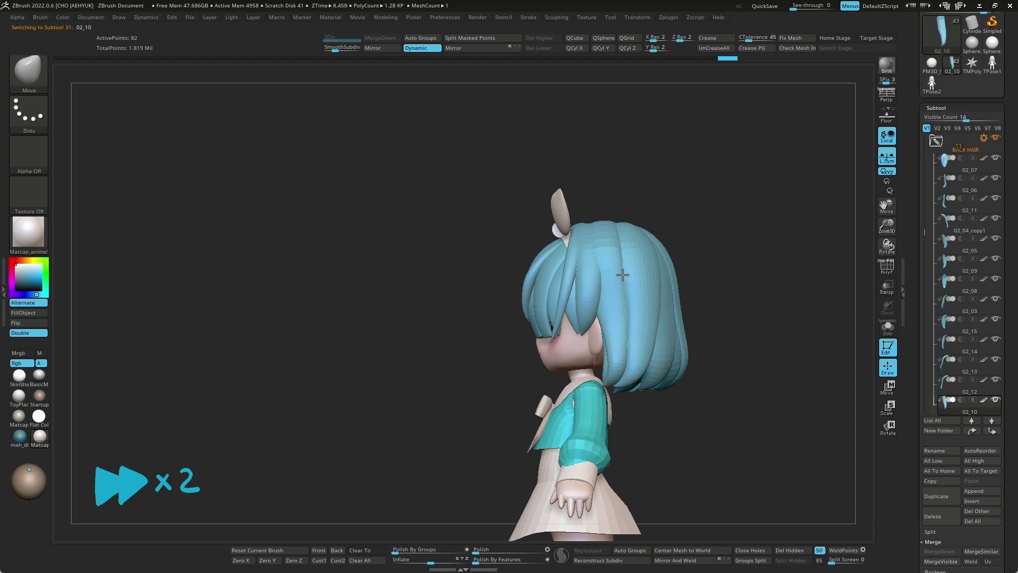
pyautogui.moveTo(694, 270); pyautogui.dragTo(708, 256)
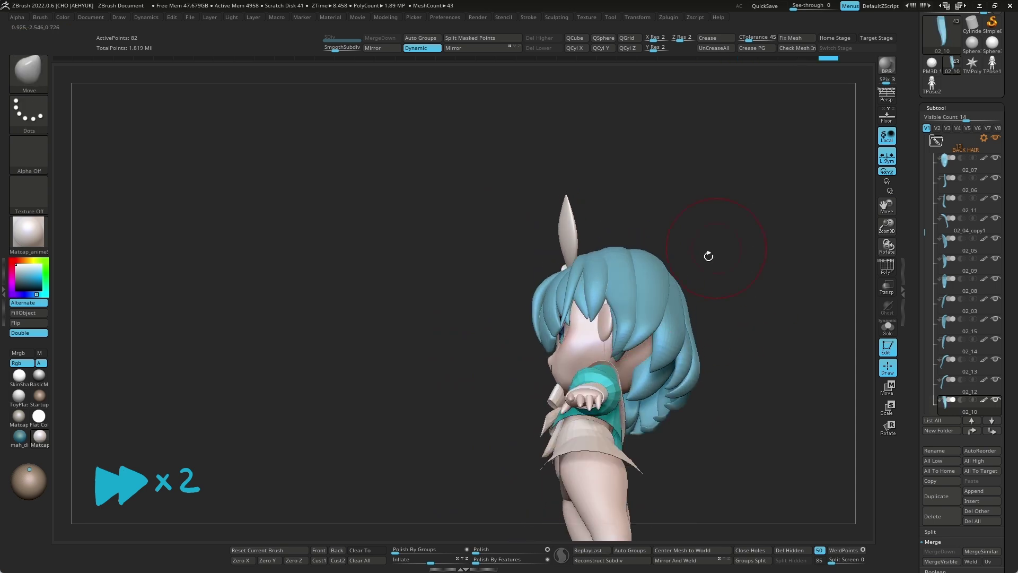
pyautogui.keyDown('alt'); pyautogui.click(617, 350); pyautogui.keyUp('alt')
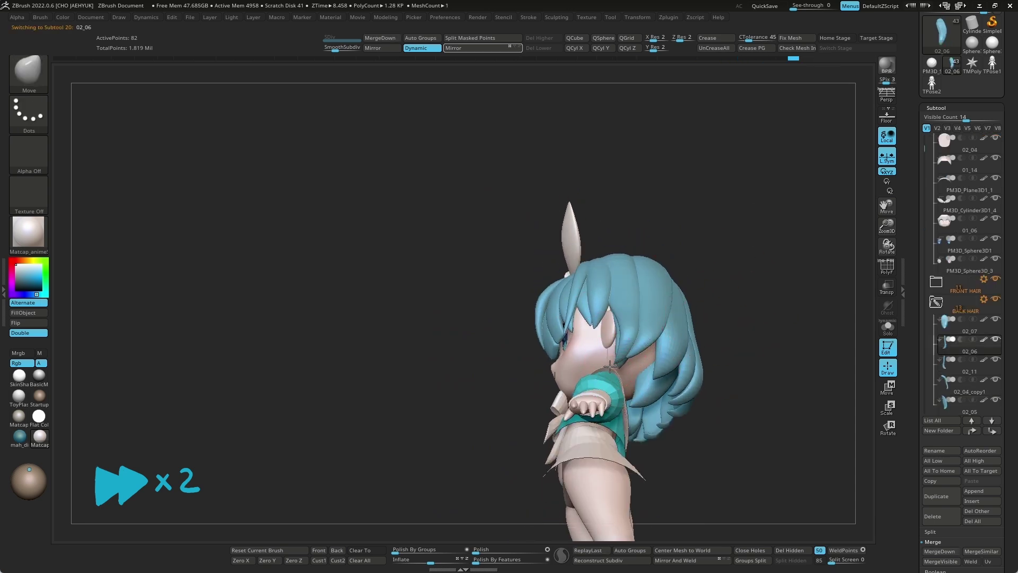
pyautogui.moveTo(791, 338)
pyautogui.mouseDown()
pyautogui.moveTo(784, 323)
pyautogui.moveTo(830, 337)
pyautogui.mouseUp()
pyautogui.click(887, 326)
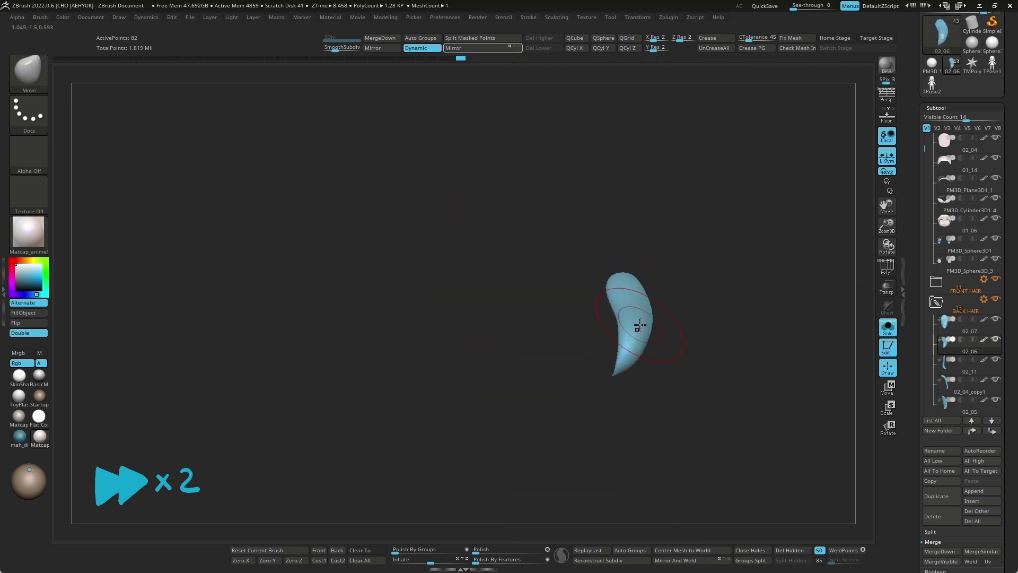
pyautogui.moveTo(679, 329)
pyautogui.mouseDown()
pyautogui.moveTo(650, 357)
pyautogui.moveTo(739, 349)
pyautogui.moveTo(756, 386)
pyautogui.mouseUp()
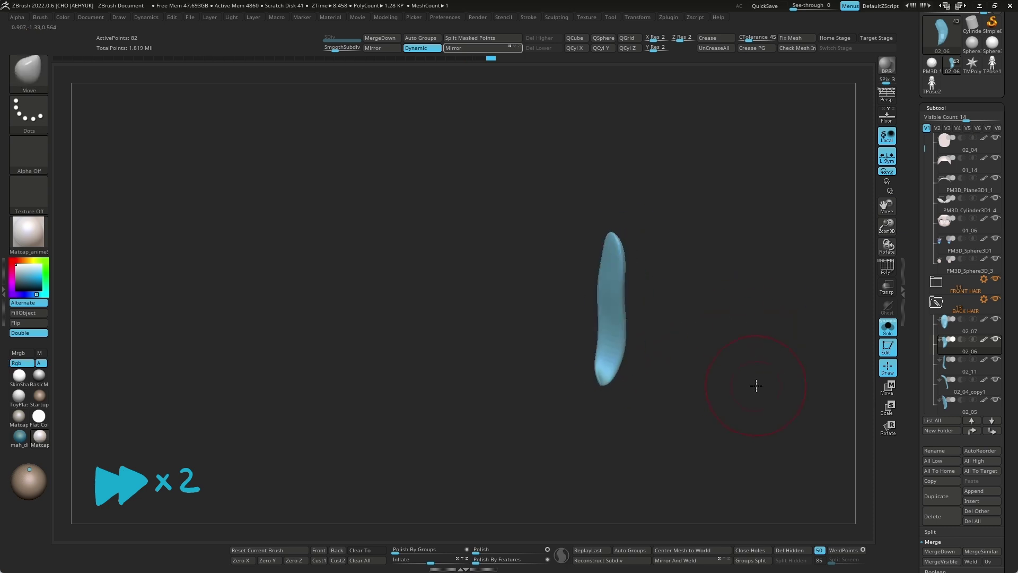
pyautogui.click(887, 326)
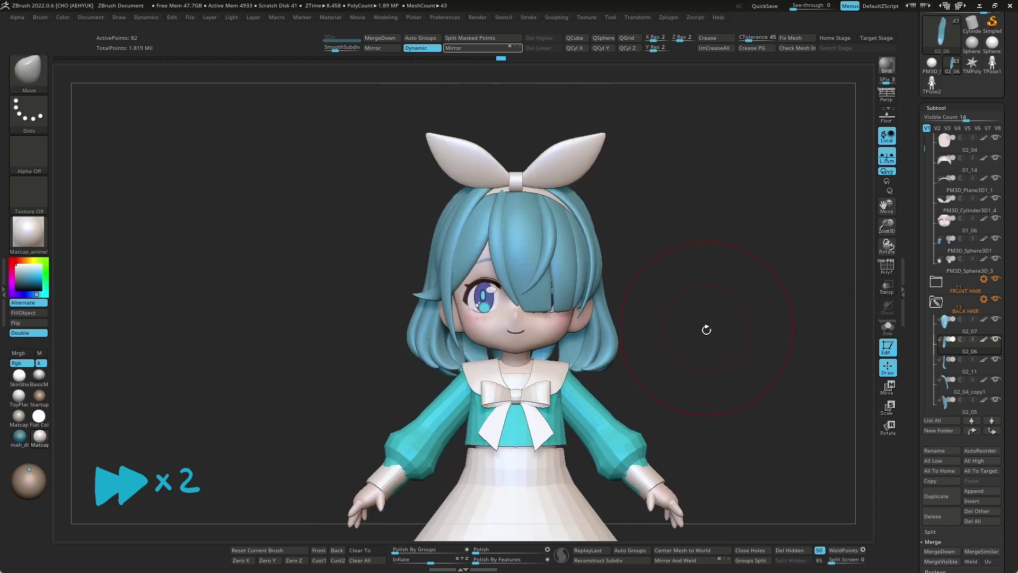
pyautogui.keyDown('alt'); pyautogui.click(613, 356); pyautogui.keyUp('alt')
pyautogui.moveTo(689, 350)
pyautogui.mouseDown()
pyautogui.moveTo(757, 346)
pyautogui.moveTo(653, 366)
pyautogui.moveTo(682, 379)
pyautogui.mouseUp()
pyautogui.scroll(2, 648, 386)
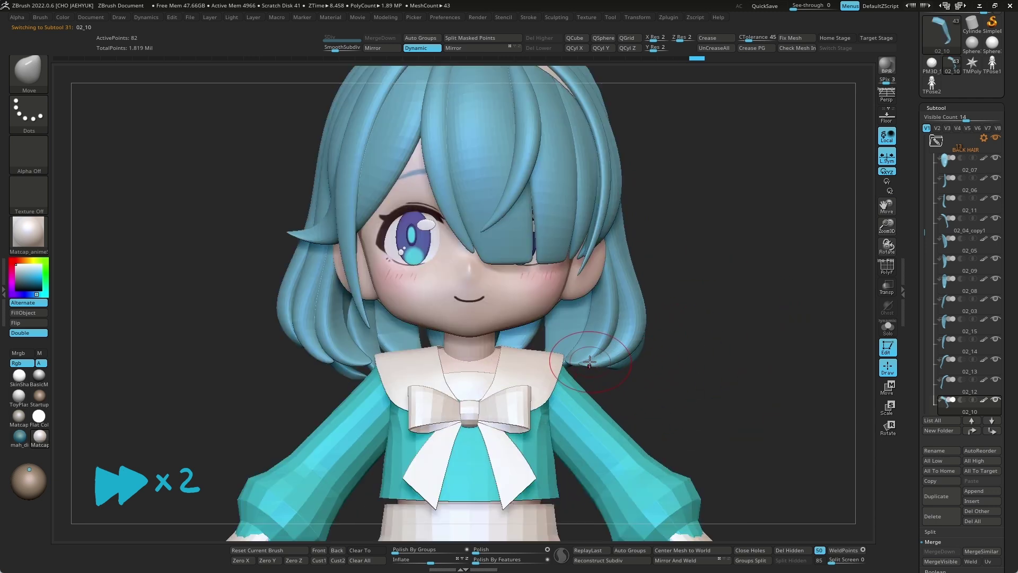
pyautogui.scroll(2, 593, 366)
pyautogui.moveTo(594, 366)
pyautogui.mouseDown()
pyautogui.moveTo(734, 371)
pyautogui.moveTo(619, 371)
pyautogui.moveTo(722, 304)
pyautogui.mouseUp()
pyautogui.moveTo(616, 388)
pyautogui.mouseDown()
pyautogui.moveTo(793, 355)
pyautogui.moveTo(805, 334)
pyautogui.moveTo(714, 353)
pyautogui.moveTo(779, 336)
pyautogui.moveTo(692, 304)
pyautogui.moveTo(640, 325)
pyautogui.mouseUp()
pyautogui.keyDown('alt'); pyautogui.click(780, 336); pyautogui.keyUp('alt')
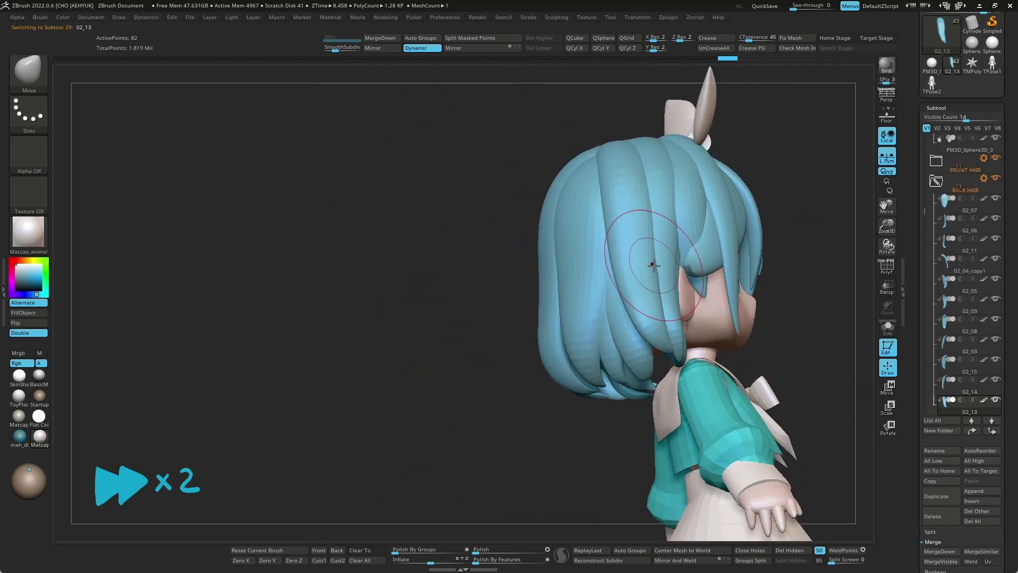
pyautogui.moveTo(802, 295); pyautogui.dragTo(644, 295)
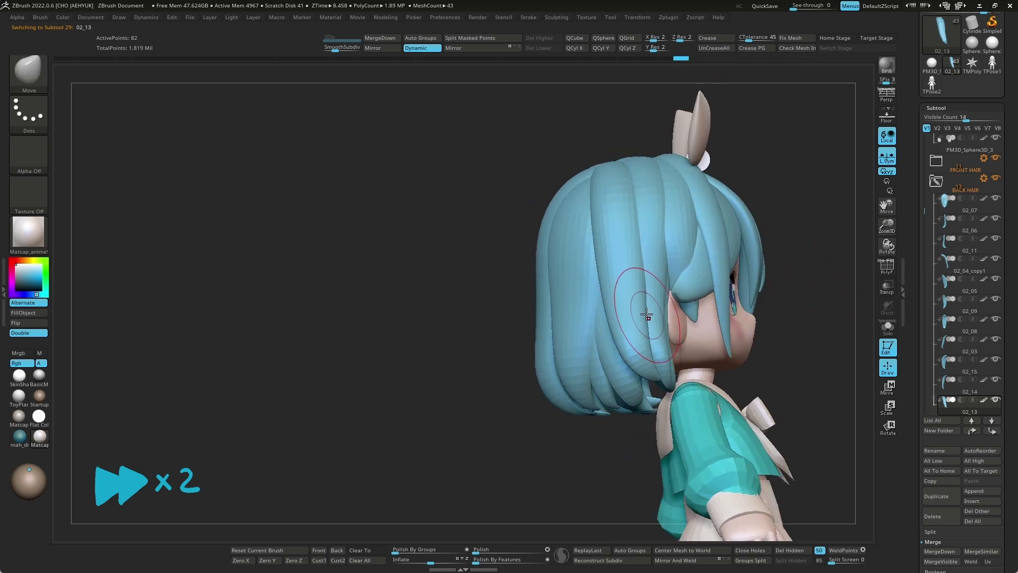
pyautogui.moveTo(634, 235); pyautogui.dragTo(746, 359)
pyautogui.press('f')
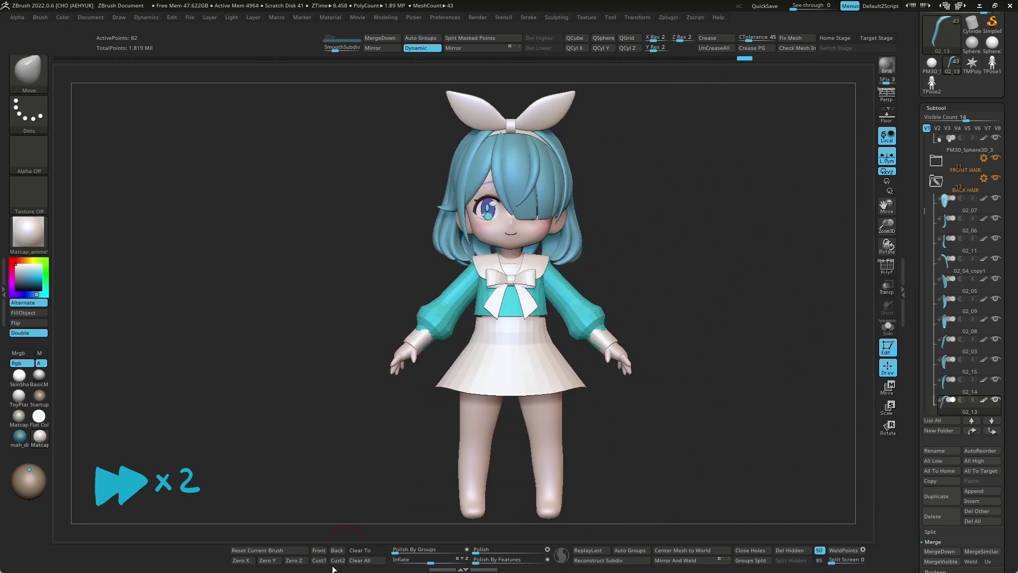
pyautogui.keyDown('alt'); pyautogui.moveTo(609, 373); pyautogui.dragTo(588, 362); pyautogui.keyUp('alt')
pyautogui.keyDown('alt'); pyautogui.click(587, 362); pyautogui.keyUp('alt')
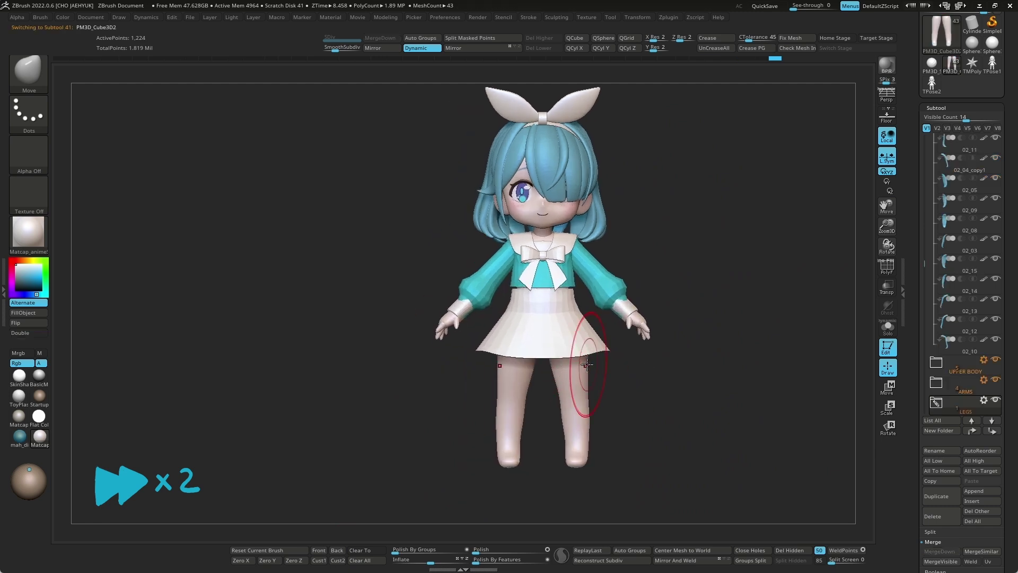
pyautogui.keyDown('alt'); pyautogui.moveTo(690, 272); pyautogui.dragTo(690, 343); pyautogui.keyUp('alt')
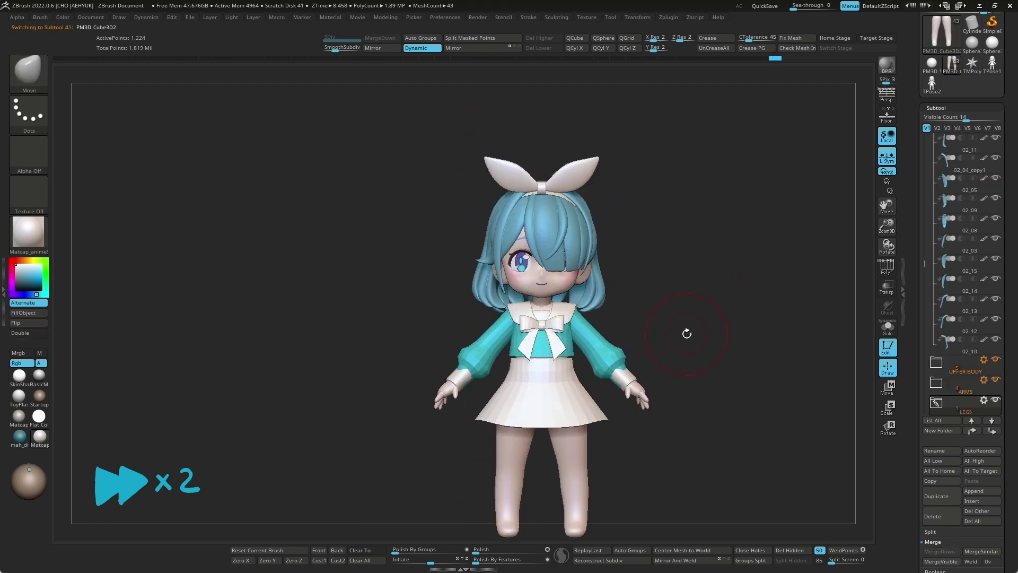
pyautogui.moveTo(658, 327)
pyautogui.keyDown('alt'); pyautogui.mouseDown()
pyautogui.moveTo(739, 364)
pyautogui.moveTo(526, 371)
pyautogui.mouseUp(); pyautogui.keyUp('alt')
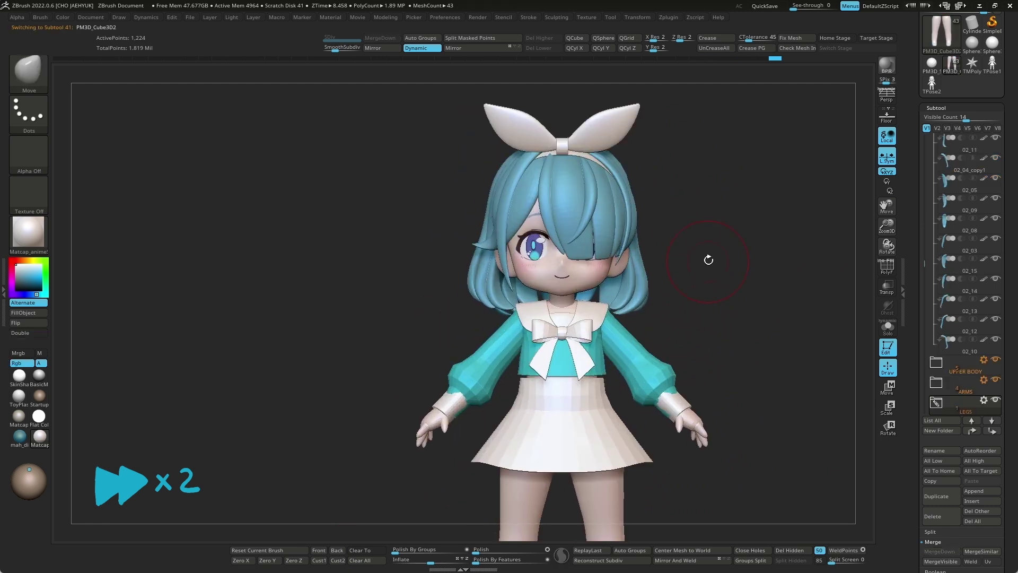
pyautogui.keyDown('alt'); pyautogui.click(526, 371); pyautogui.keyUp('alt')
pyautogui.click(883, 327)
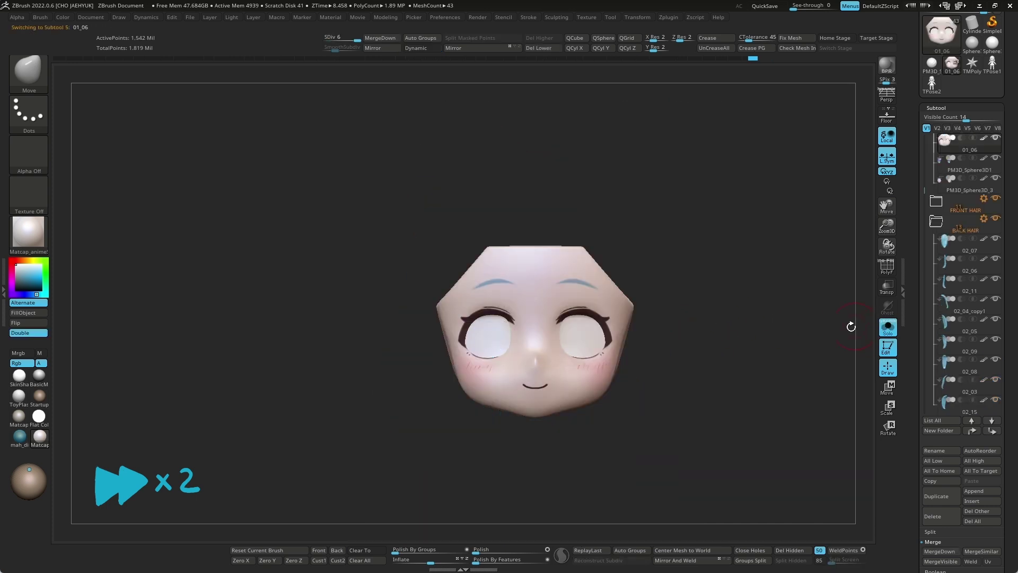
pyautogui.hotkey('shift', 'd')
pyautogui.hotkey('shift', 'd')
pyautogui.hotkey('shift', 'd')
pyautogui.hotkey('shift', 'f')
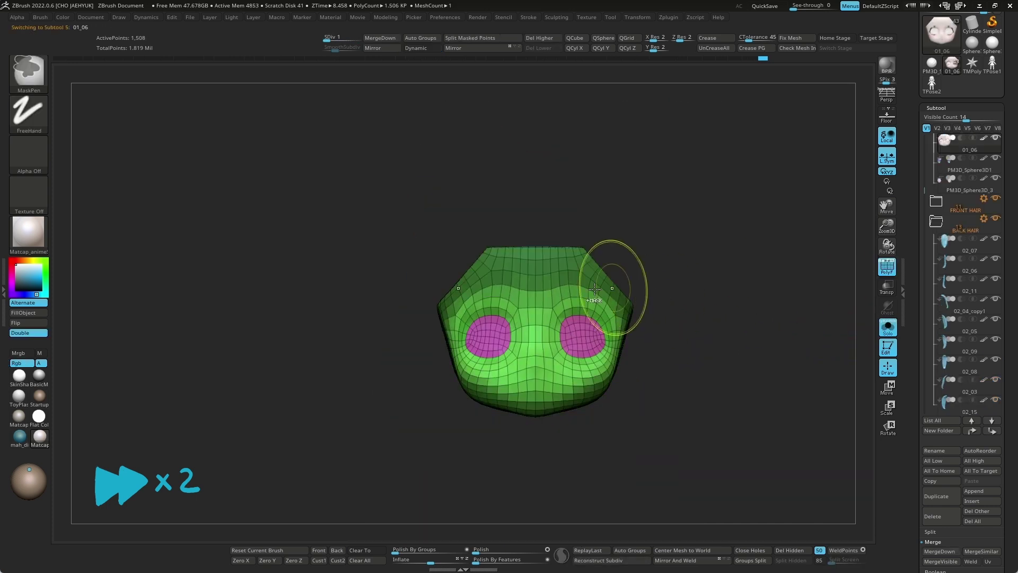
pyautogui.press('w')
pyautogui.moveTo(707, 296)
pyautogui.mouseDown()
pyautogui.moveTo(766, 339)
pyautogui.moveTo(884, 266)
pyautogui.mouseUp()
pyautogui.press('q')
pyautogui.click(886, 267)
pyautogui.click(887, 327)
pyautogui.press('d')
pyautogui.press('d')
pyautogui.press('d')
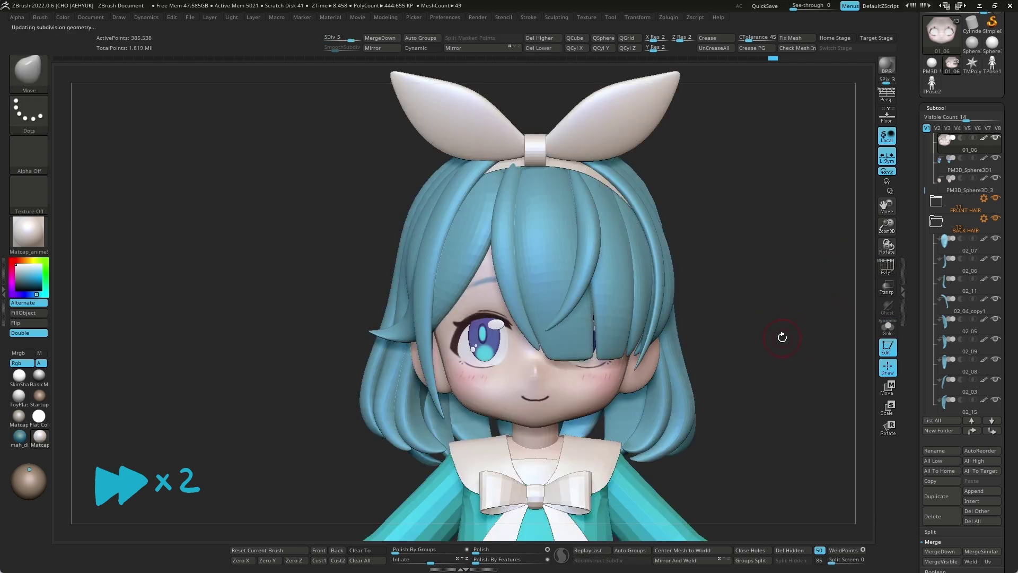
pyautogui.press('w')
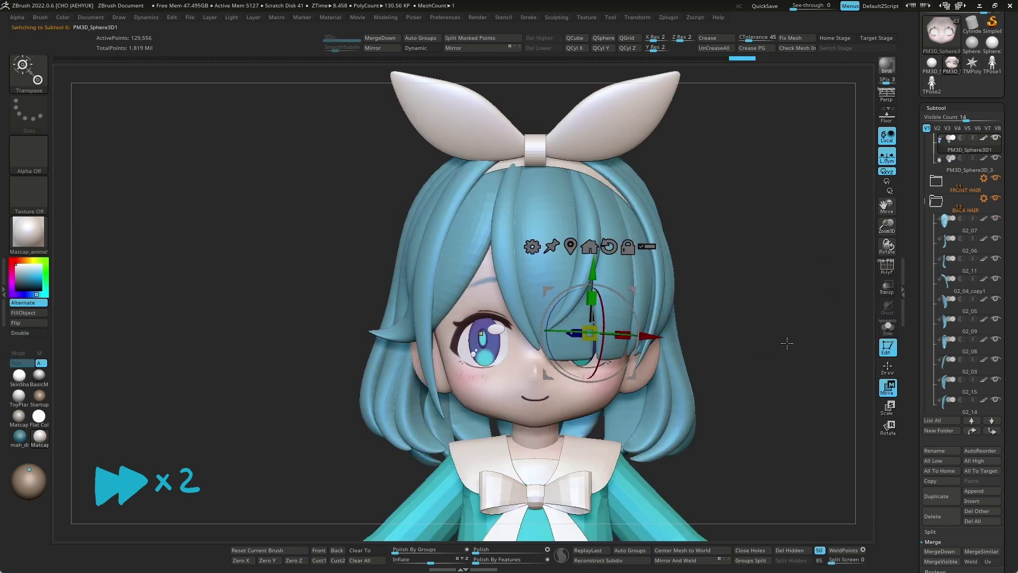
pyautogui.press('q')
pyautogui.press('Down')
pyautogui.press('f')
pyautogui.moveTo(721, 347)
pyautogui.mouseDown()
pyautogui.moveTo(746, 367)
pyautogui.moveTo(741, 334)
pyautogui.moveTo(729, 341)
pyautogui.mouseUp()
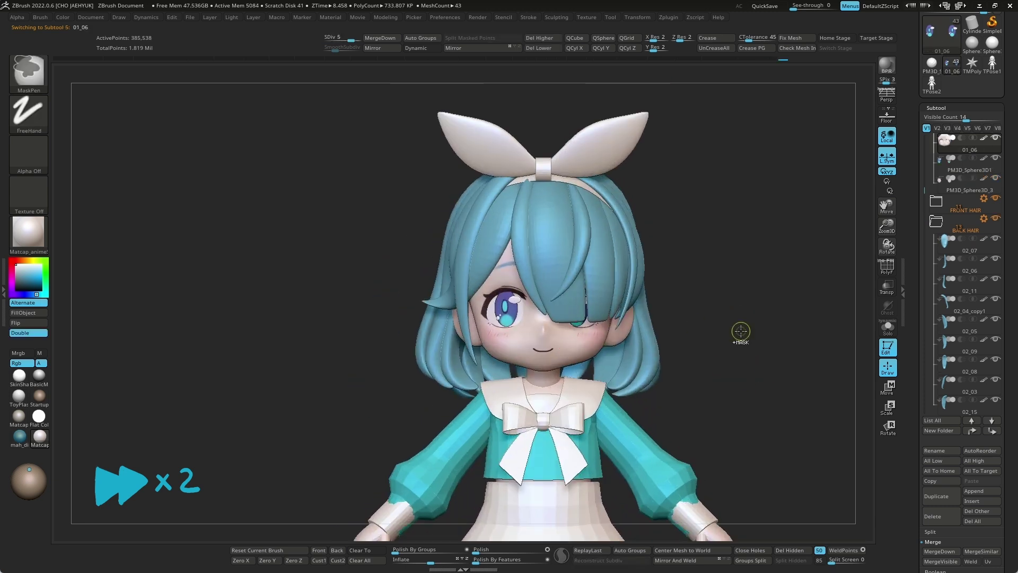
pyautogui.press('Up')
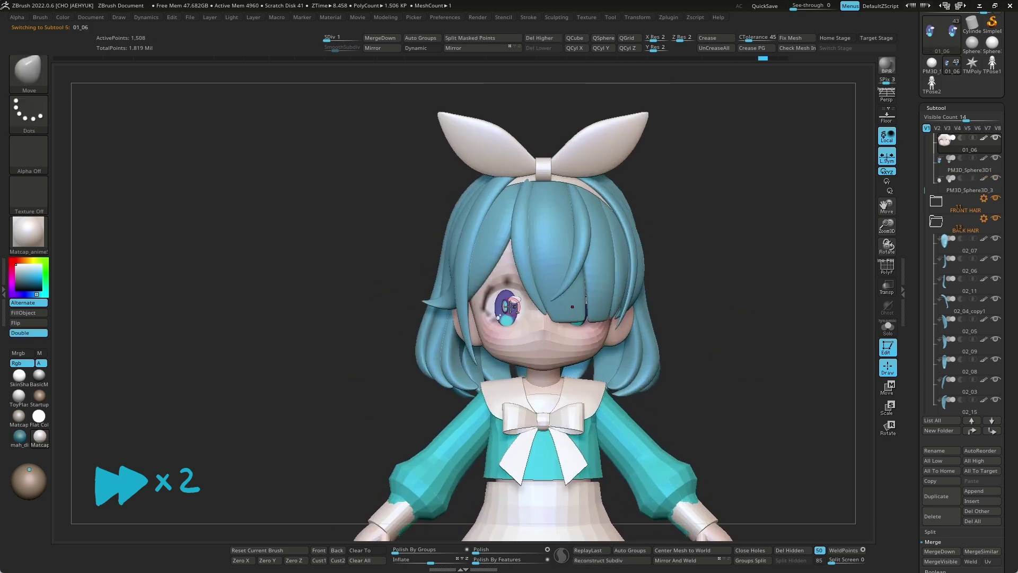
pyautogui.press('Down')
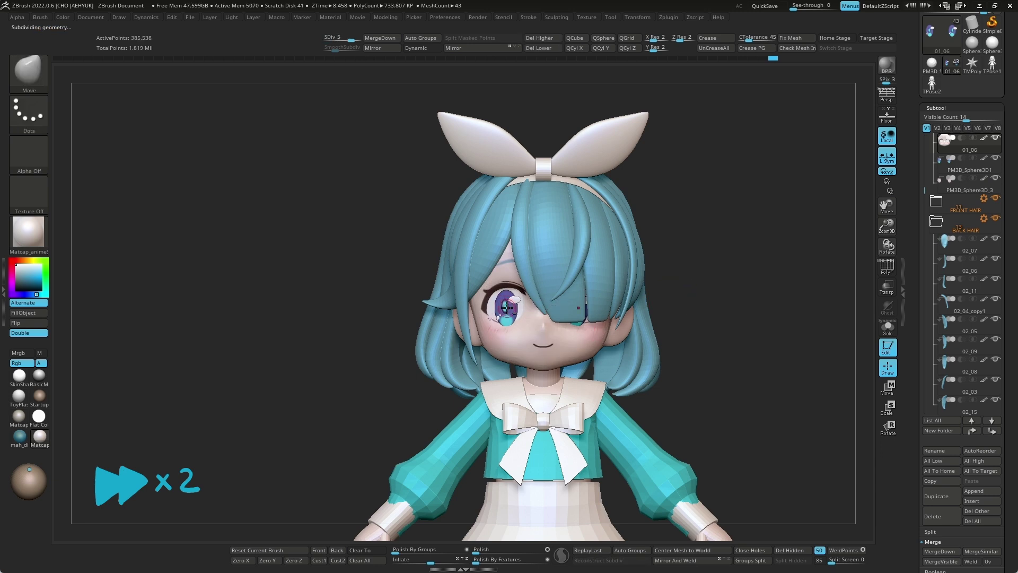
pyautogui.scroll(-5, 689, 296)
pyautogui.scroll(3, 693, 316)
pyautogui.scroll(-3, 691, 318)
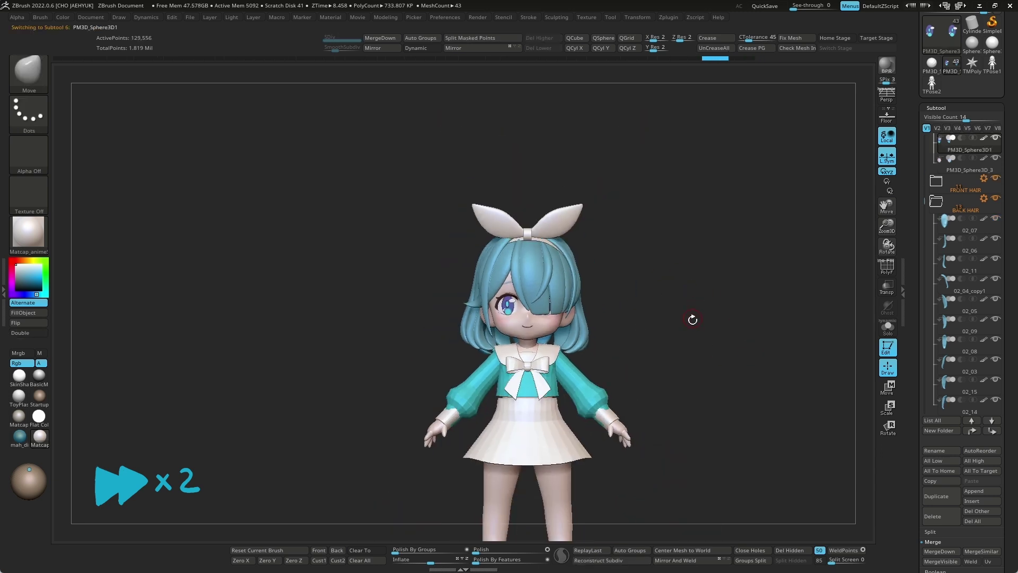
pyautogui.scroll(2, 702, 325)
pyautogui.keyDown('alt'); pyautogui.click(529, 341); pyautogui.keyUp('alt')
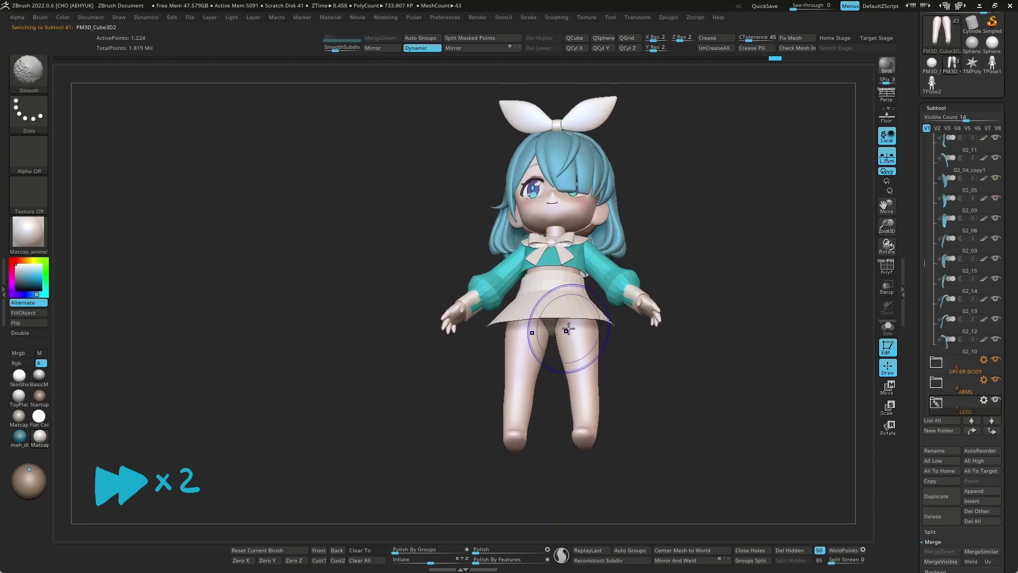
# Switch to StartupMaterial, select the skirt, and solo it with transparency on.
pyautogui.moveTo(703, 347)
pyautogui.mouseDown()
pyautogui.moveTo(638, 352)
pyautogui.moveTo(657, 411)
pyautogui.moveTo(648, 417)
pyautogui.mouseUp()
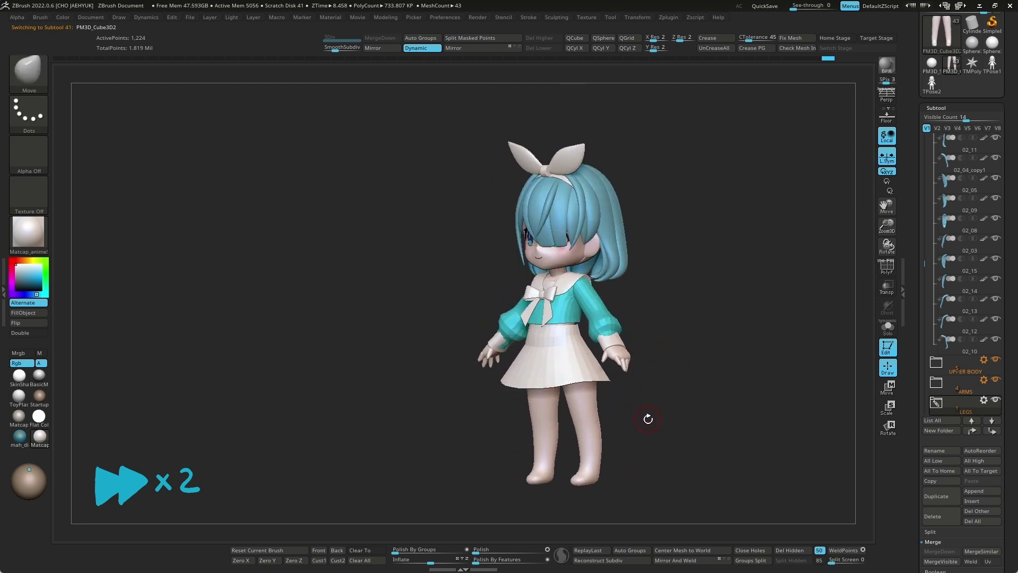
pyautogui.click(39, 395)
pyautogui.moveTo(77, 364)
pyautogui.mouseDown()
pyautogui.moveTo(705, 311)
pyautogui.moveTo(677, 325)
pyautogui.moveTo(682, 280)
pyautogui.mouseUp()
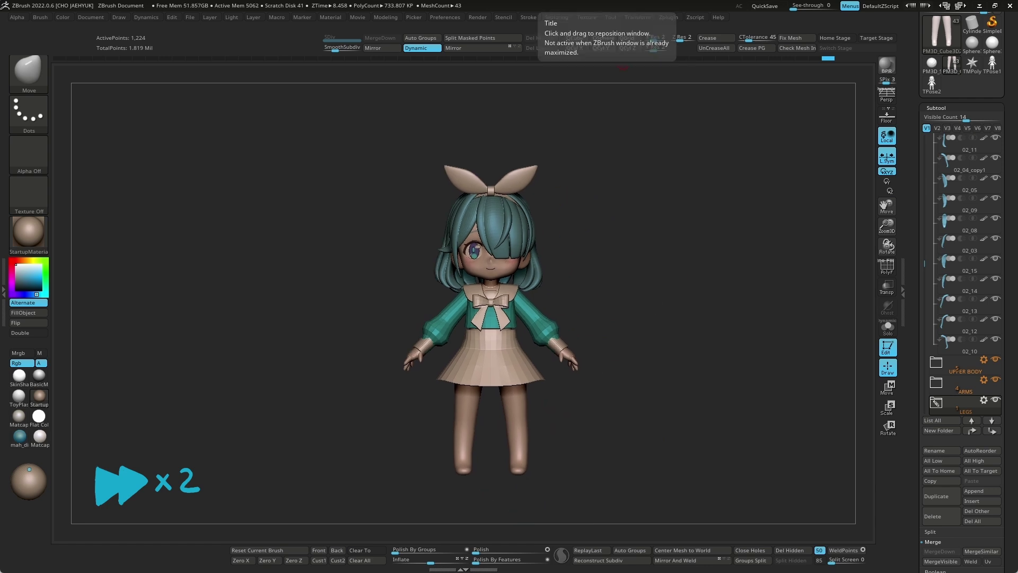
pyautogui.keyDown('alt'); pyautogui.click(521, 331); pyautogui.keyUp('alt')
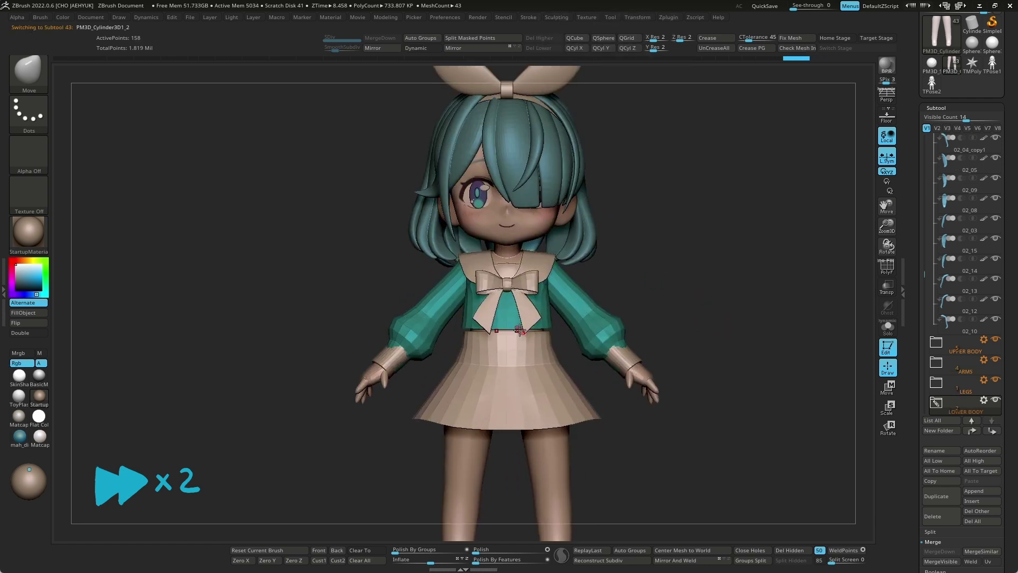
pyautogui.hotkey('shift', 't')
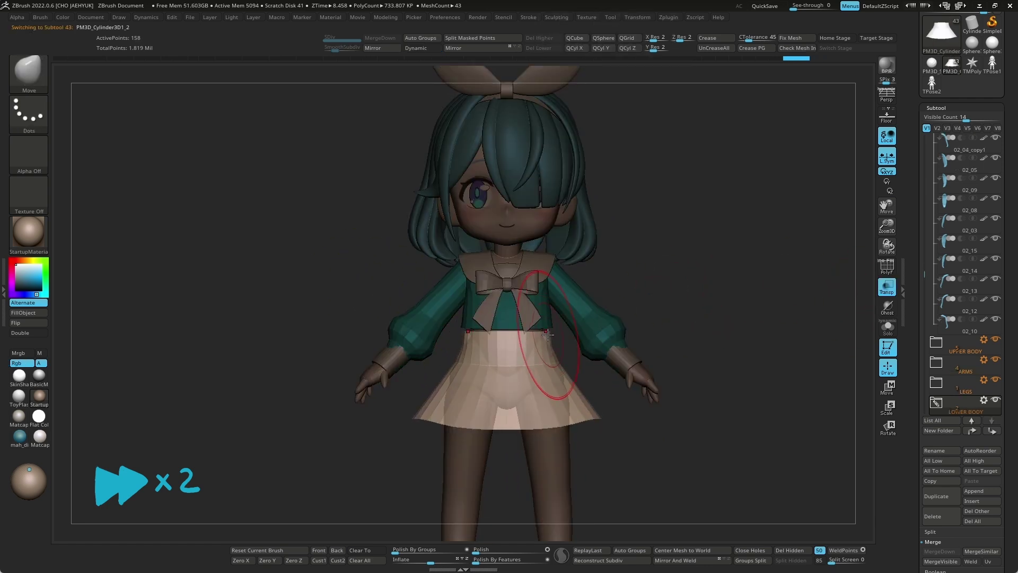
pyautogui.hotkey('ctrl', 'shift', 's')
pyautogui.moveTo(641, 348)
pyautogui.mouseDown()
pyautogui.moveTo(465, 302)
pyautogui.moveTo(706, 414)
pyautogui.moveTo(792, 501)
pyautogui.moveTo(729, 391)
pyautogui.moveTo(707, 321)
pyautogui.mouseUp()
# Extrude the skirt's top rim into a new ring with ZModeler QMesh.
pyautogui.press('b')
pyautogui.press('z')
pyautogui.press('m')
pyautogui.click(29, 332)
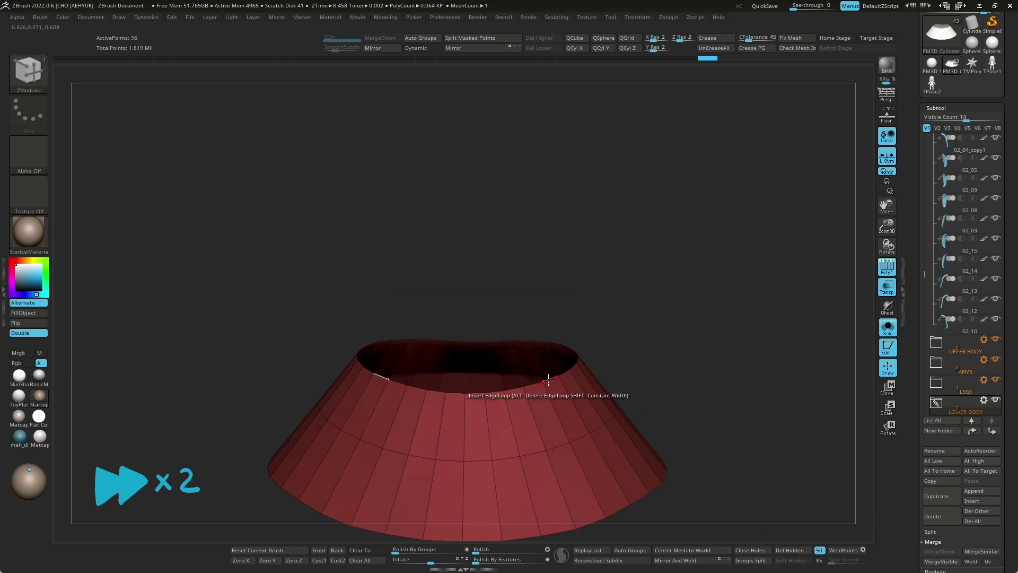
pyautogui.press('space')
pyautogui.click(470, 358)
pyautogui.moveTo(561, 352); pyautogui.dragTo(547, 368)
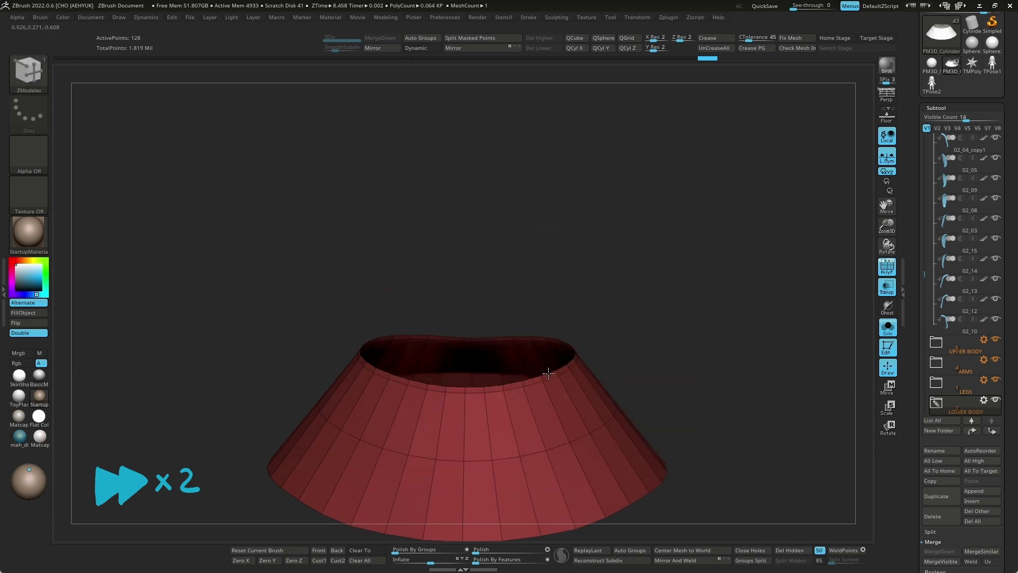
# Turn Solo off and lift the skirt slightly at the waist with the Move brush.
pyautogui.click(883, 332)
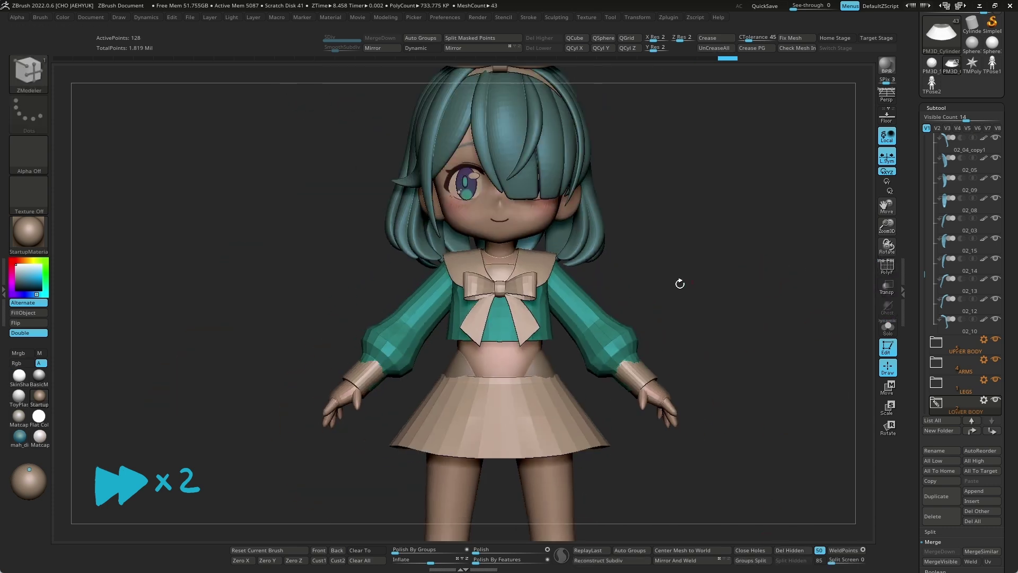
pyautogui.press('b')
pyautogui.press('m')
pyautogui.press('v')
pyautogui.moveTo(550, 376)
pyautogui.mouseDown()
pyautogui.moveTo(548, 365)
pyautogui.moveTo(609, 371)
pyautogui.moveTo(632, 391)
pyautogui.mouseUp()
# Orbit around the character to check its back, head, arms and legs.
pyautogui.moveTo(764, 391); pyautogui.dragTo(621, 385)
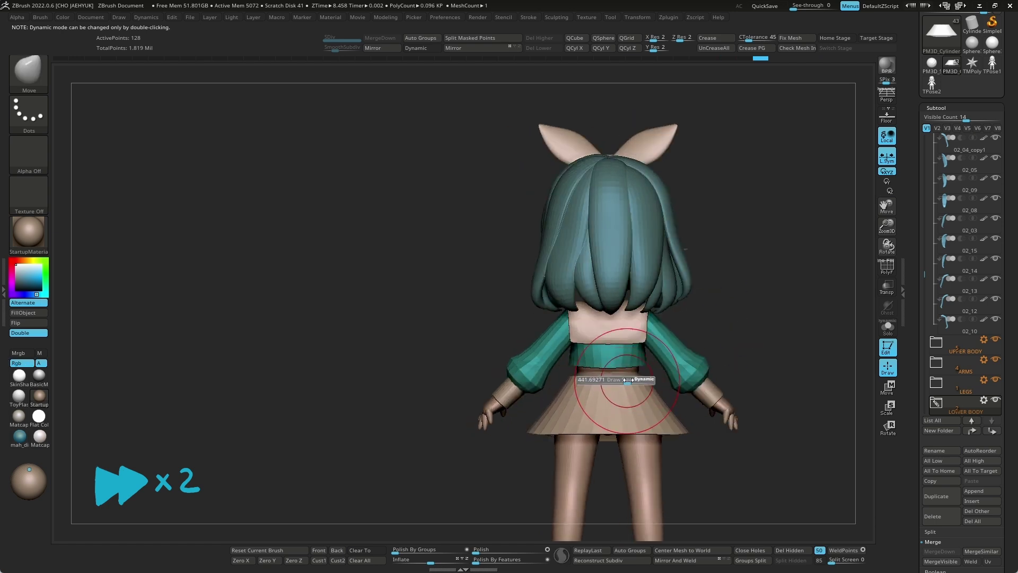
pyautogui.moveTo(616, 383); pyautogui.dragTo(780, 346, button='right')
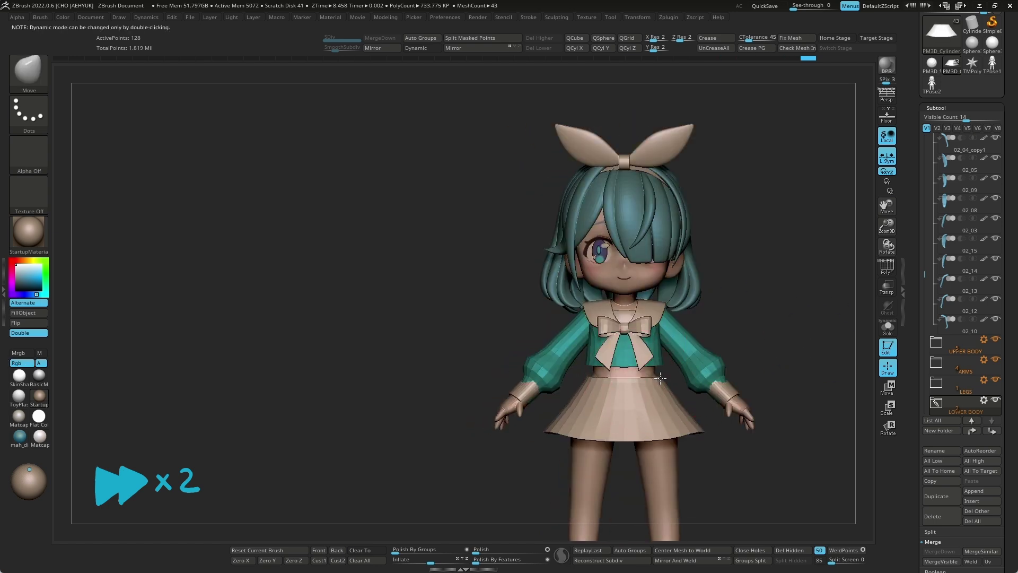
pyautogui.moveTo(660, 377); pyautogui.dragTo(781, 330, button='right')
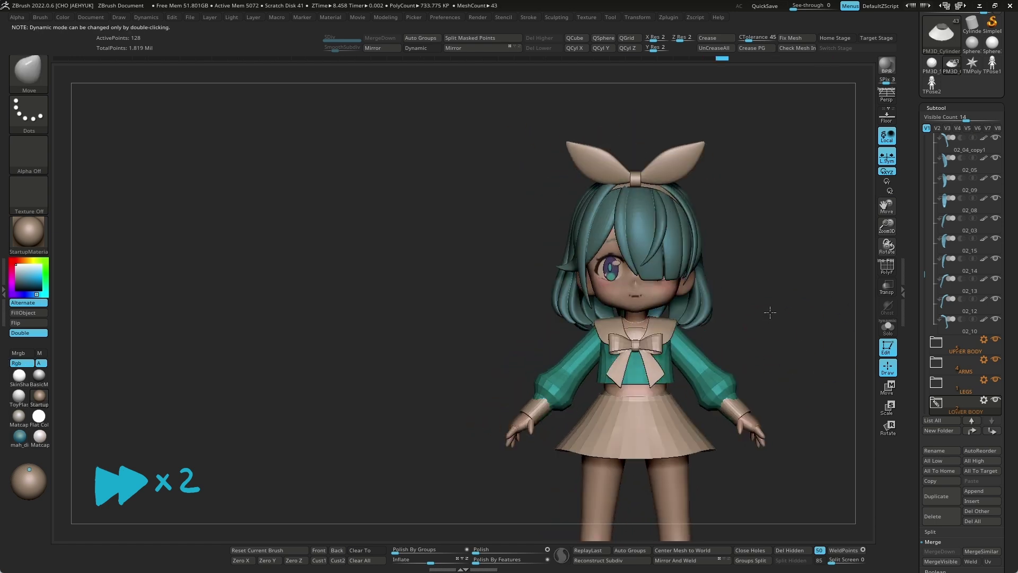
pyautogui.moveTo(781, 330)
pyautogui.mouseDown(button='right')
pyautogui.moveTo(631, 368)
pyautogui.moveTo(714, 356)
pyautogui.mouseUp(button='right')
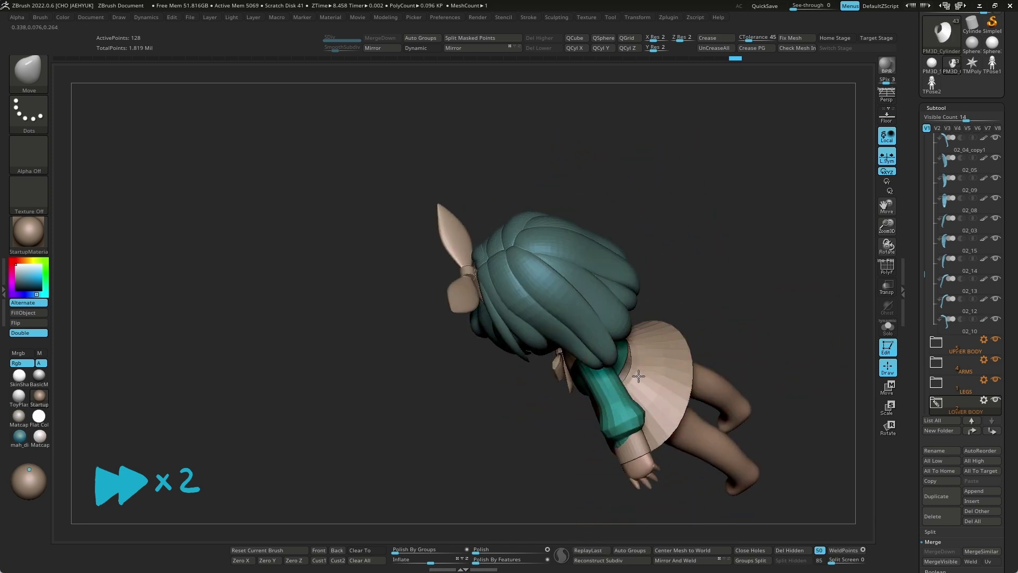
pyautogui.moveTo(638, 376); pyautogui.dragTo(651, 358, button='right')
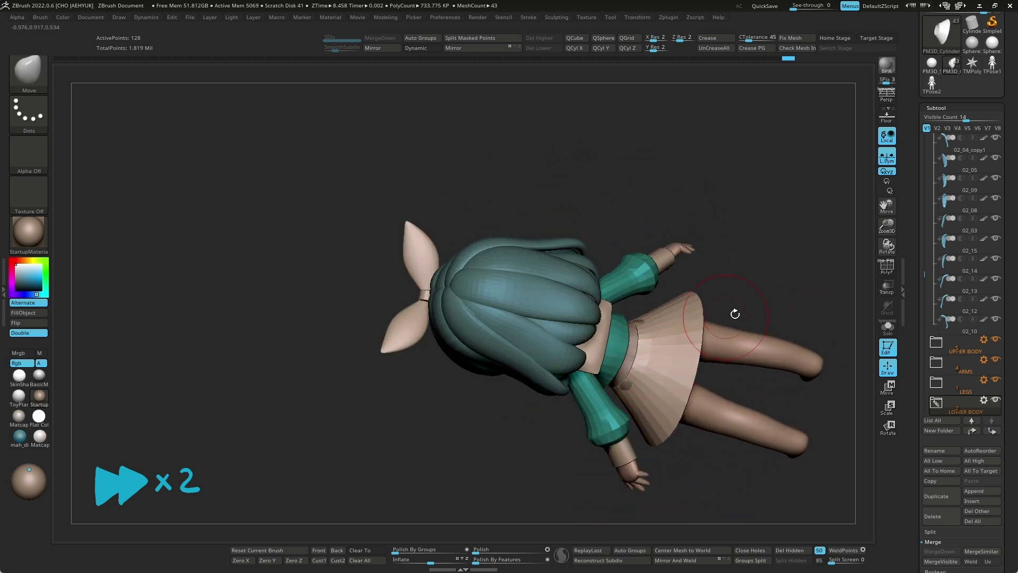
pyautogui.moveTo(735, 314); pyautogui.dragTo(780, 340, button='right')
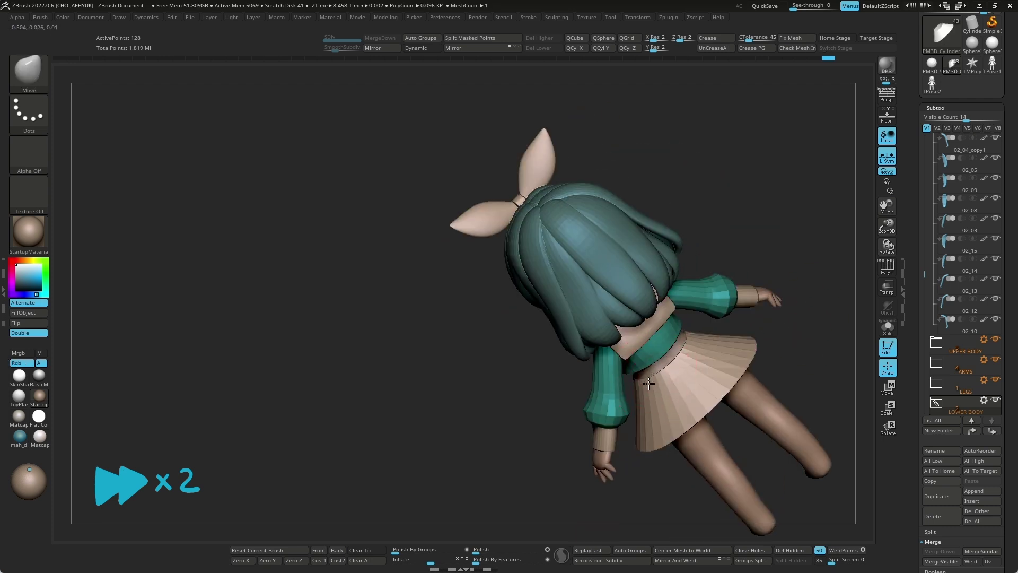
pyautogui.moveTo(649, 383); pyautogui.dragTo(747, 312, button='right')
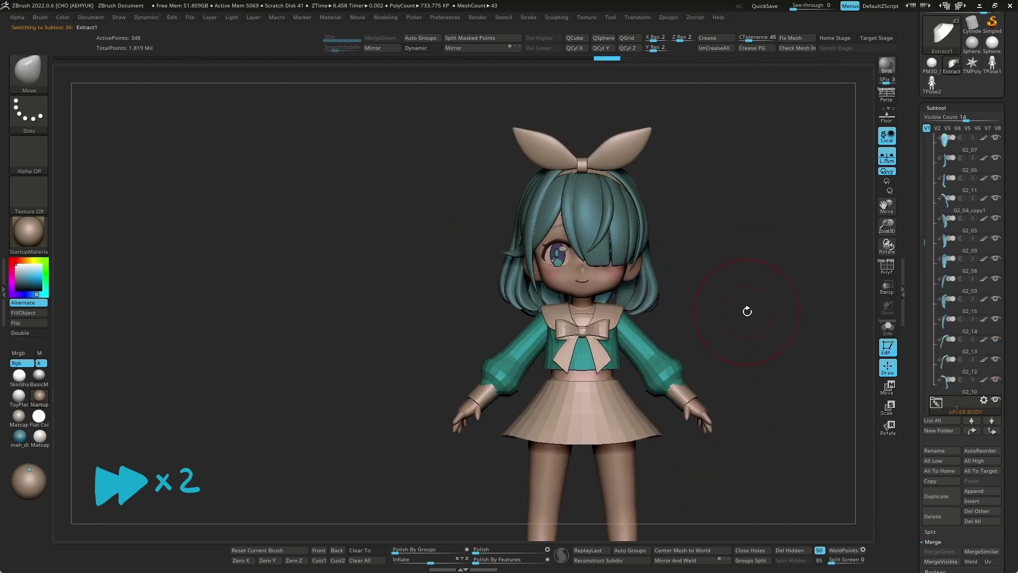
# Select body parts, including the upper arm and hair strand 02_06, while orbiting.
pyautogui.press('w')
pyautogui.press('q')
pyautogui.moveTo(551, 371); pyautogui.dragTo(706, 371, button='right')
pyautogui.keyDown('alt'); pyautogui.click(711, 366); pyautogui.keyUp('alt')
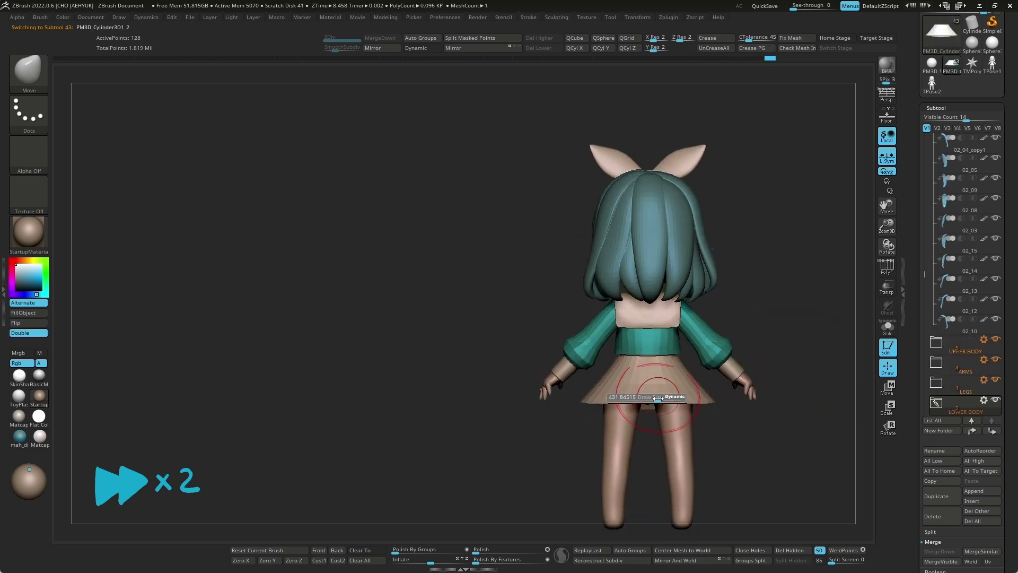
pyautogui.moveTo(681, 399)
pyautogui.mouseDown(button='right')
pyautogui.moveTo(734, 391)
pyautogui.moveTo(718, 402)
pyautogui.moveTo(763, 453)
pyautogui.moveTo(736, 421)
pyautogui.moveTo(716, 420)
pyautogui.moveTo(800, 348)
pyautogui.mouseUp(button='right')
pyautogui.keyDown('alt'); pyautogui.click(704, 418); pyautogui.keyUp('alt')
pyautogui.keyDown('alt'); pyautogui.click(698, 341); pyautogui.keyUp('alt')
pyautogui.moveTo(698, 341)
pyautogui.keyDown('ctrl'); pyautogui.mouseDown(button='right')
pyautogui.moveTo(626, 354)
pyautogui.moveTo(642, 322)
pyautogui.mouseUp(button='right'); pyautogui.keyUp('ctrl')
# Collapse the subtool folders and reposition the Transpose gizmo over the head.
pyautogui.moveTo(666, 357)
pyautogui.mouseDown(button='right')
pyautogui.moveTo(659, 329)
pyautogui.moveTo(662, 359)
pyautogui.moveTo(598, 288)
pyautogui.mouseUp(button='right')
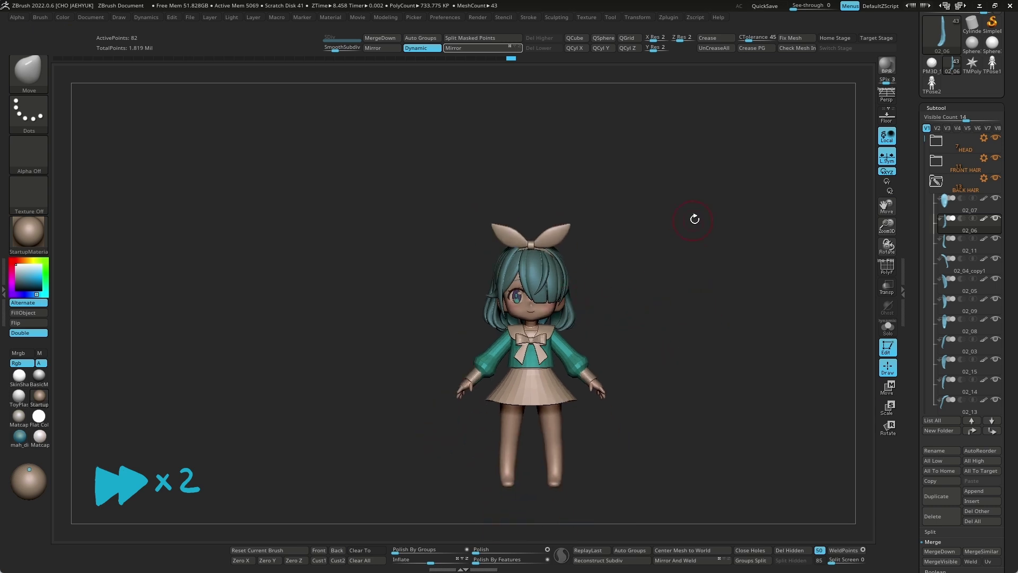
pyautogui.click(985, 182)
pyautogui.press('w')
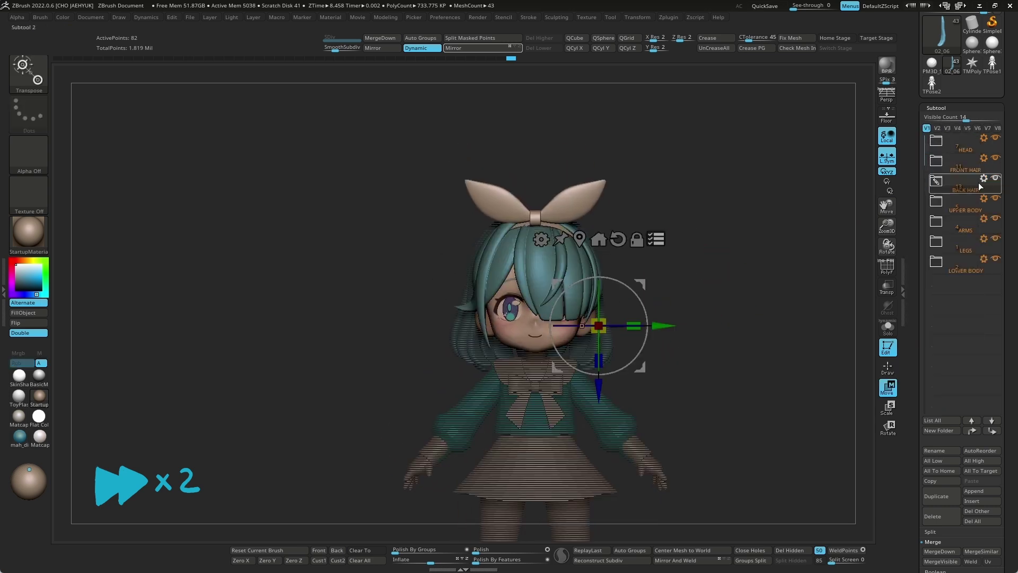
pyautogui.moveTo(639, 284); pyautogui.dragTo(576, 267)
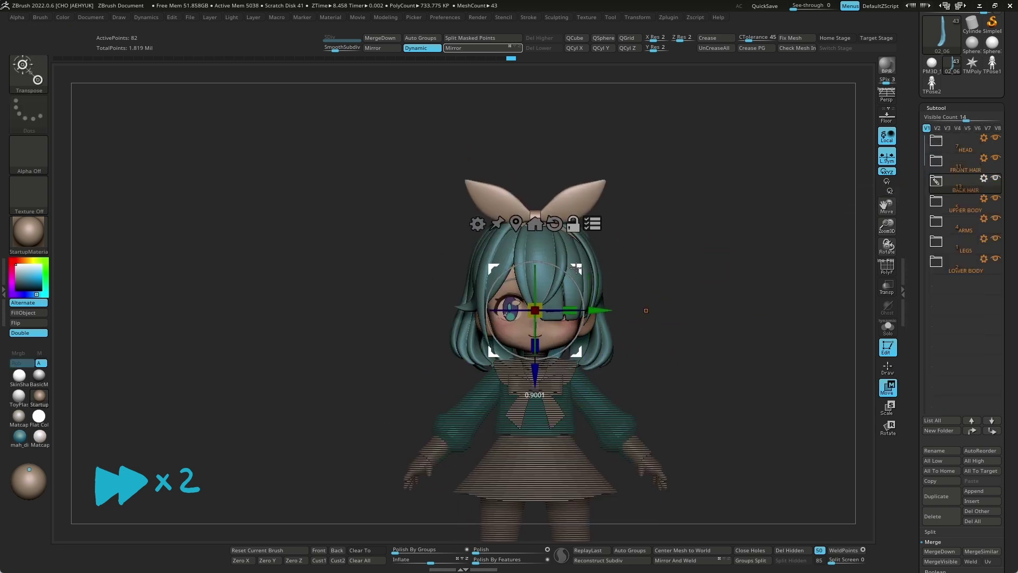
pyautogui.press('q')
pyautogui.moveTo(651, 357)
pyautogui.keyDown('alt'); pyautogui.mouseDown()
pyautogui.moveTo(677, 302)
pyautogui.moveTo(698, 347)
pyautogui.moveTo(690, 386)
pyautogui.moveTo(707, 321)
pyautogui.mouseUp(); pyautogui.keyUp('alt')
pyautogui.keyDown('alt'); pyautogui.click(562, 329); pyautogui.keyUp('alt')
pyautogui.press('w')
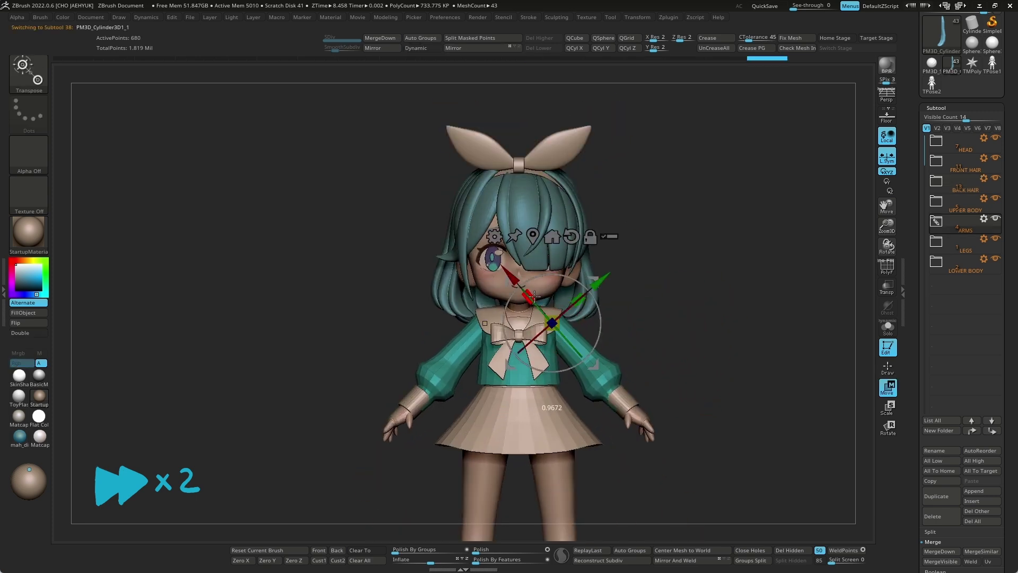
pyautogui.keyDown('alt'); pyautogui.click(409, 395); pyautogui.keyUp('alt')
pyautogui.keyDown('alt'); pyautogui.moveTo(456, 425); pyautogui.dragTo(466, 442); pyautogui.keyUp('alt')
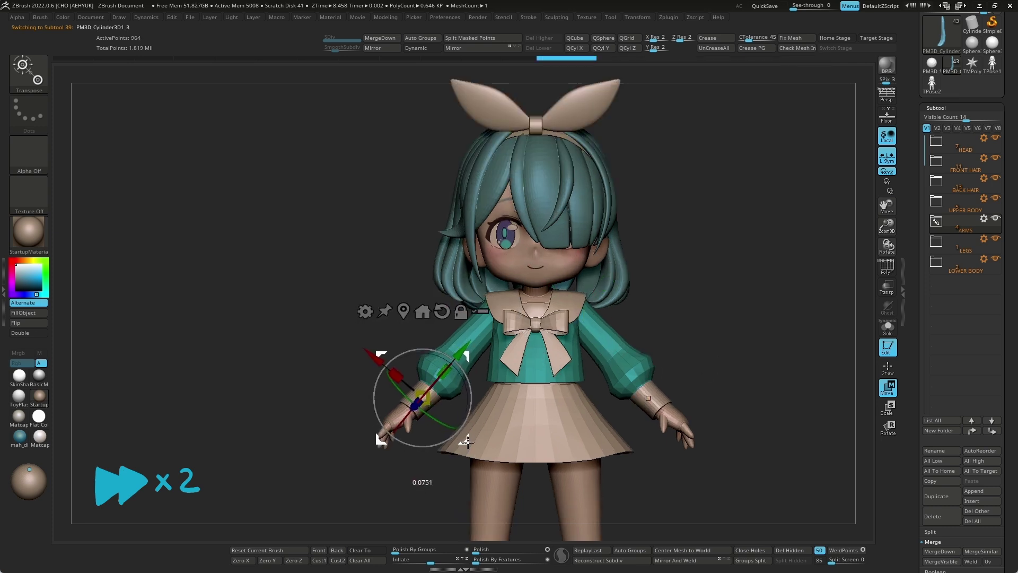
pyautogui.keyDown('alt'); pyautogui.click(686, 409); pyautogui.keyUp('alt')
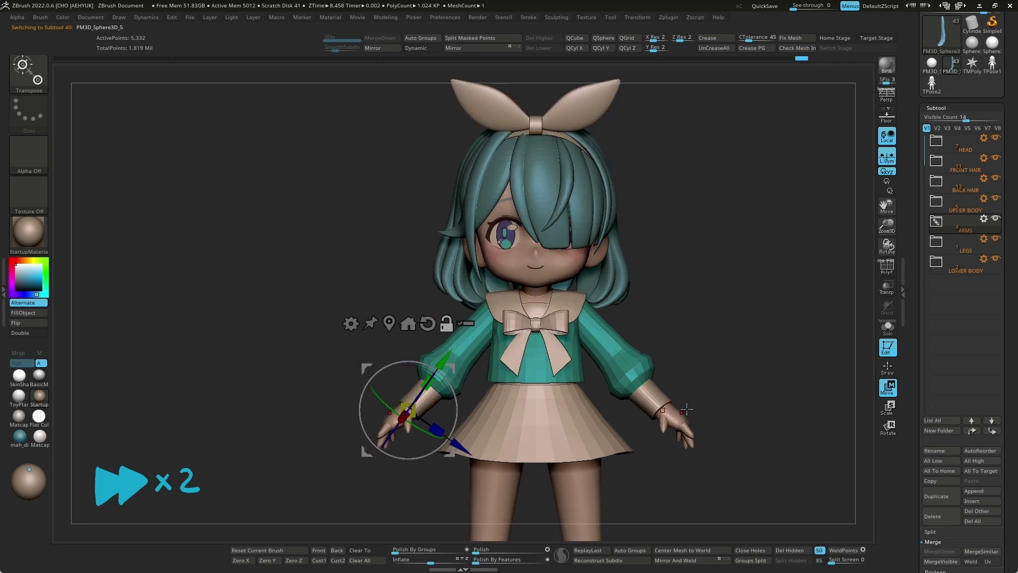
pyautogui.moveTo(704, 333)
pyautogui.mouseDown()
pyautogui.moveTo(514, 396)
pyautogui.moveTo(554, 414)
pyautogui.mouseUp()
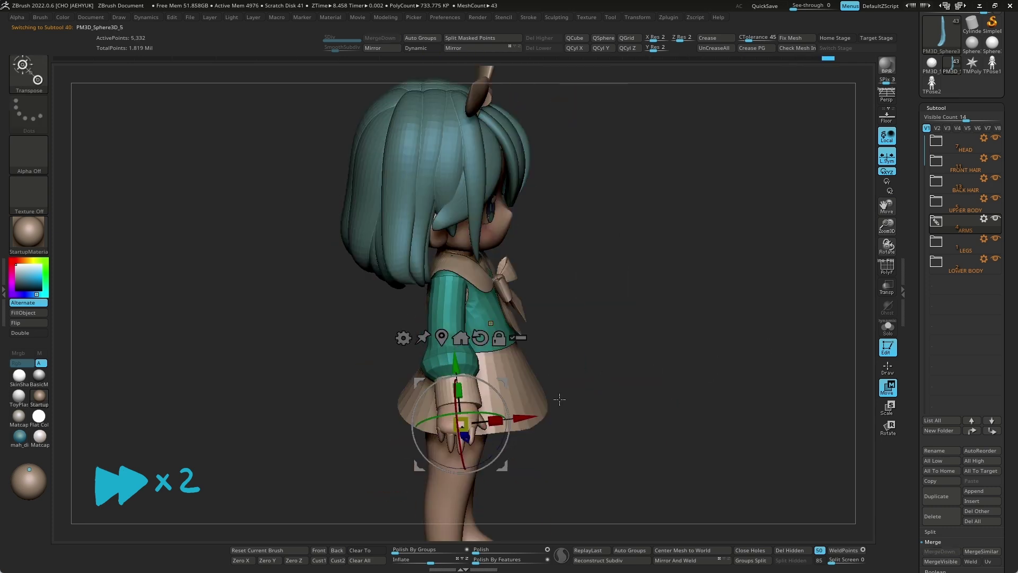
pyautogui.moveTo(594, 361); pyautogui.dragTo(668, 368)
pyautogui.press('q')
pyautogui.keyDown('alt'); pyautogui.click(474, 353); pyautogui.keyUp('alt')
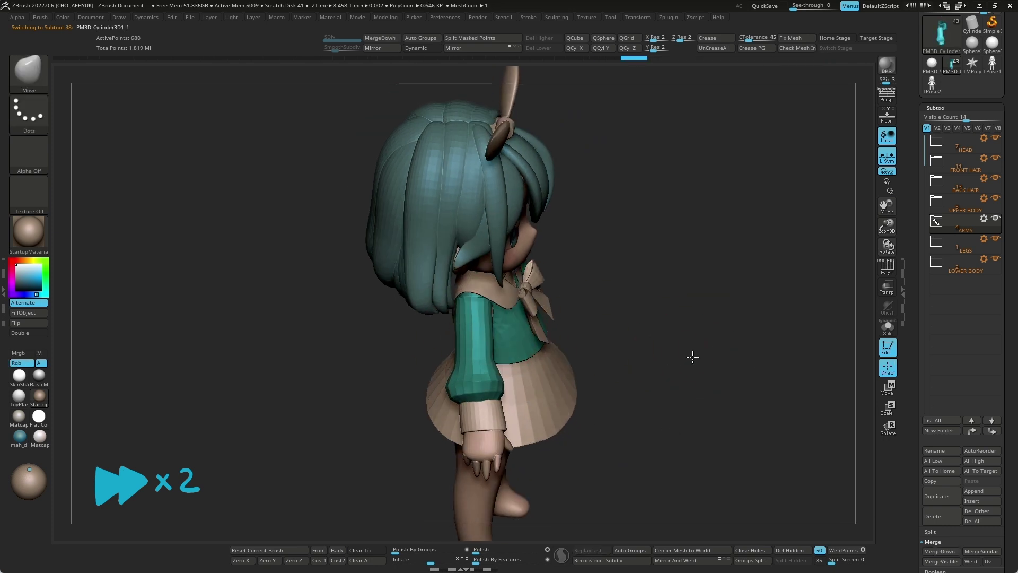
pyautogui.moveTo(688, 356); pyautogui.dragTo(502, 383)
pyautogui.moveTo(632, 357)
pyautogui.mouseDown()
pyautogui.moveTo(677, 274)
pyautogui.moveTo(454, 397)
pyautogui.mouseUp()
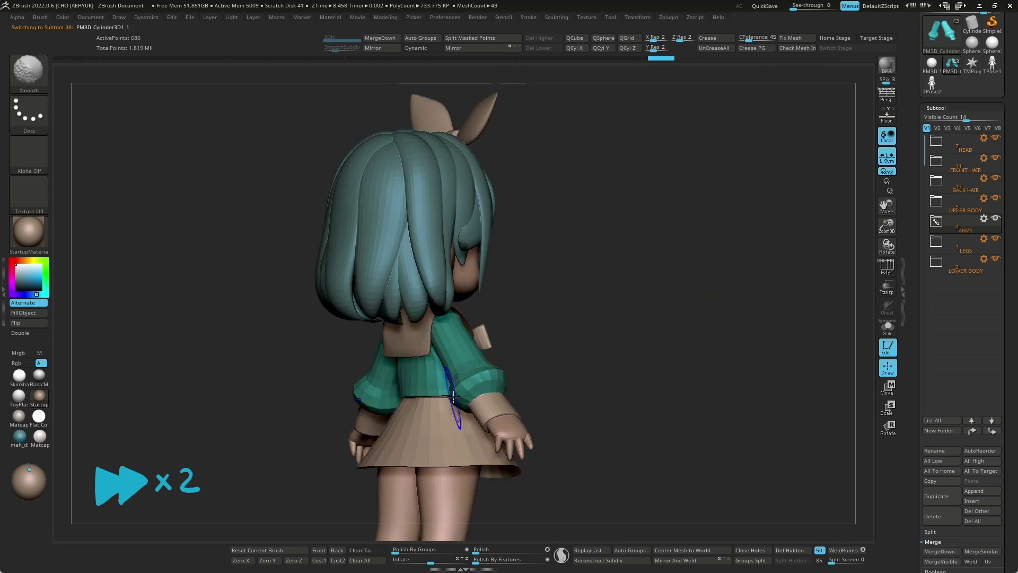
pyautogui.moveTo(711, 357)
pyautogui.mouseDown()
pyautogui.moveTo(686, 341)
pyautogui.moveTo(672, 379)
pyautogui.mouseUp()
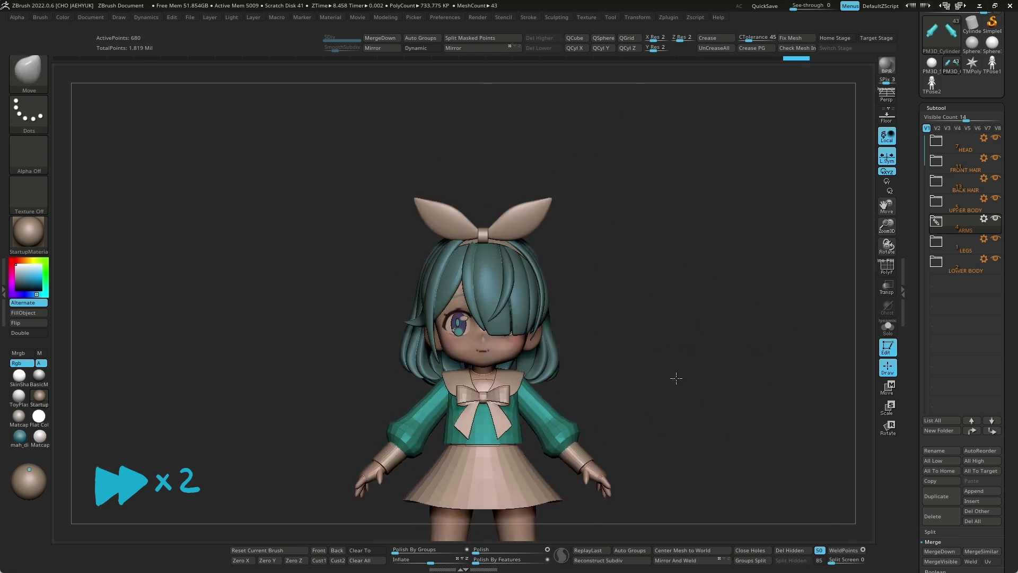
pyautogui.keyDown('alt'); pyautogui.click(546, 371); pyautogui.keyUp('alt')
pyautogui.moveTo(665, 366)
pyautogui.keyDown('shift'); pyautogui.mouseDown()
pyautogui.moveTo(638, 364)
pyautogui.moveTo(685, 351)
pyautogui.mouseUp(); pyautogui.keyUp('shift')
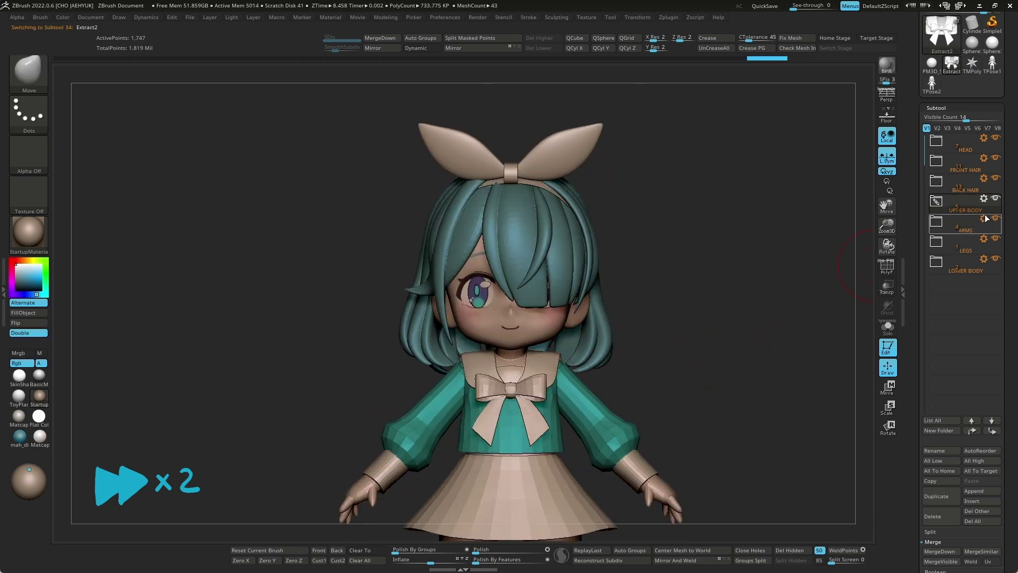
# Hide the lower body, show the ARMS folder, and select Extract1 and the upper arm.
pyautogui.moveTo(995, 219); pyautogui.dragTo(995, 259)
pyautogui.click(936, 200)
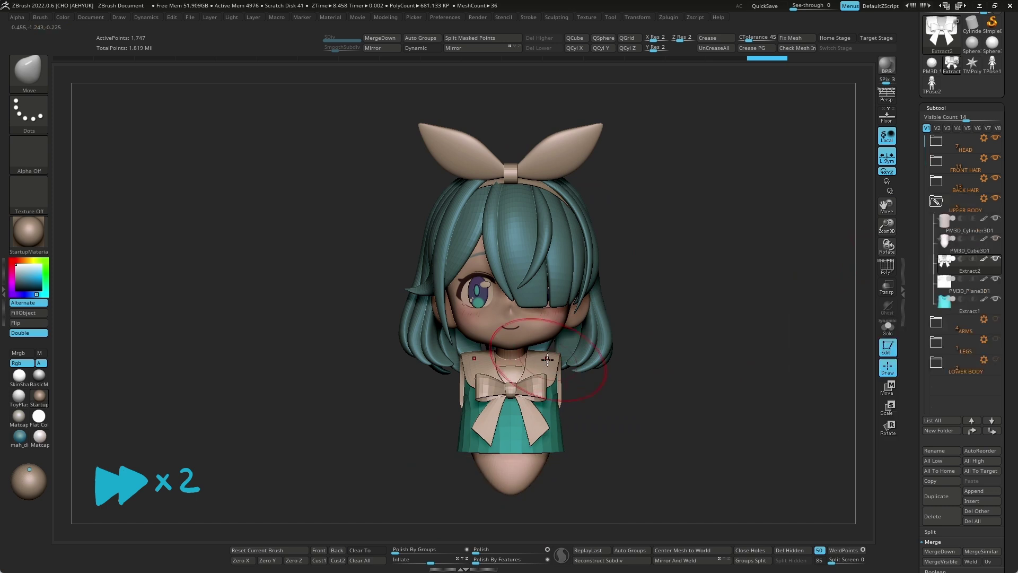
pyautogui.moveTo(552, 366)
pyautogui.mouseDown()
pyautogui.moveTo(792, 390)
pyautogui.moveTo(651, 377)
pyautogui.mouseUp()
pyautogui.keyDown('alt'); pyautogui.click(628, 438); pyautogui.keyUp('alt')
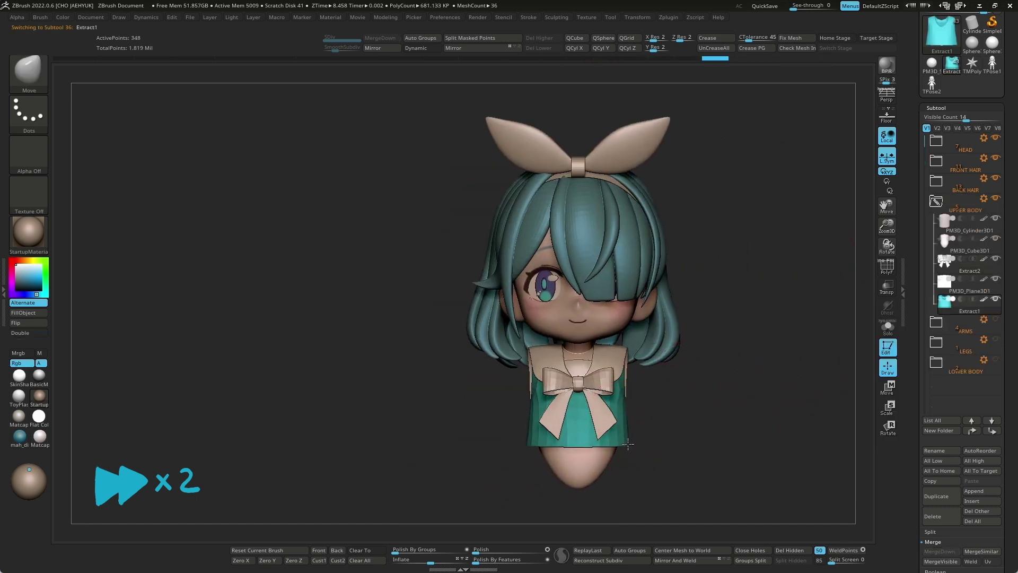
pyautogui.click(936, 322)
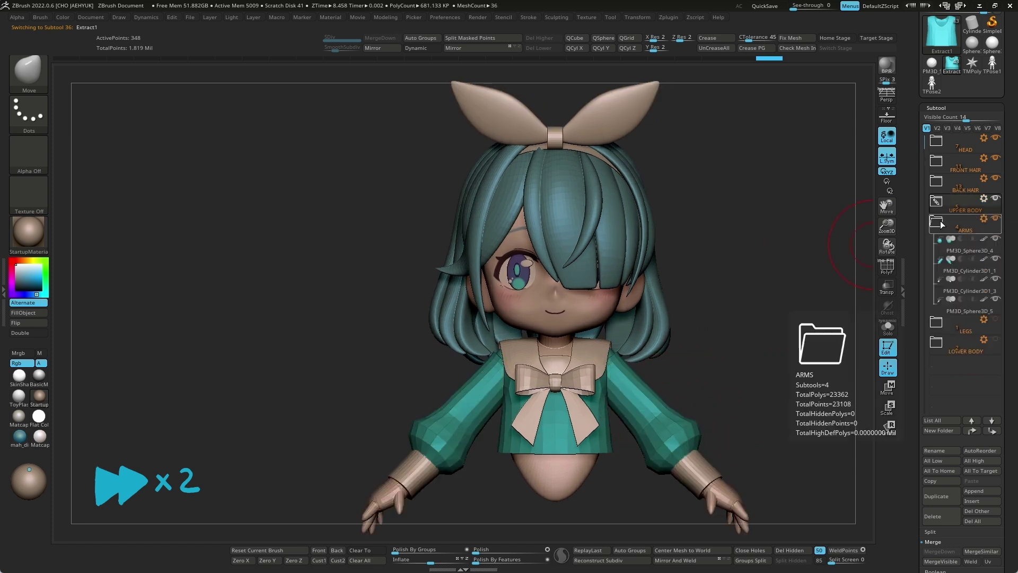
pyautogui.keyDown('alt'); pyautogui.click(510, 364); pyautogui.keyUp('alt')
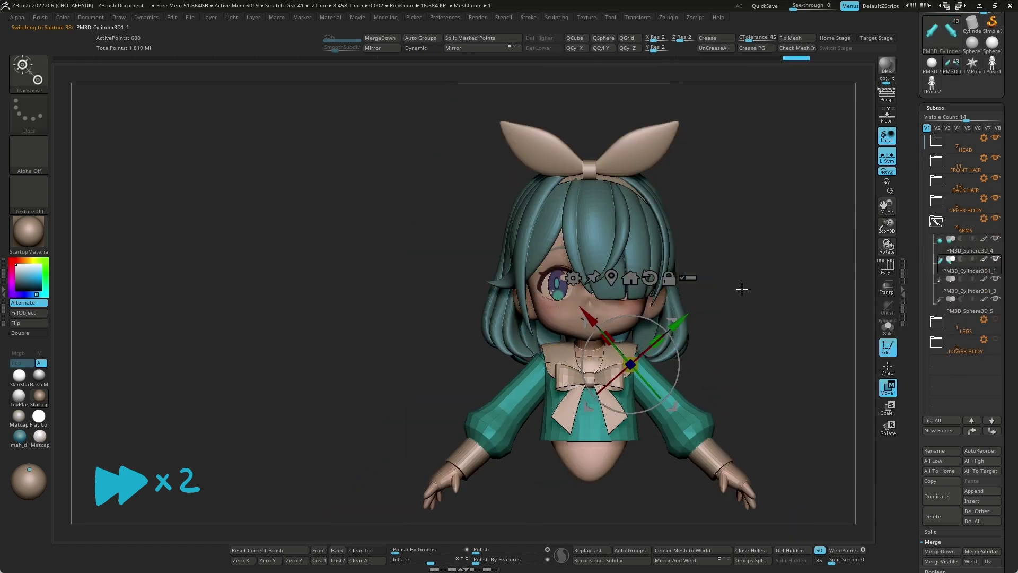
# Reframe to a front view, select Extract2, and make the legs visible again.
pyautogui.keyDown('alt'); pyautogui.moveTo(724, 351); pyautogui.dragTo(595, 359); pyautogui.keyUp('alt')
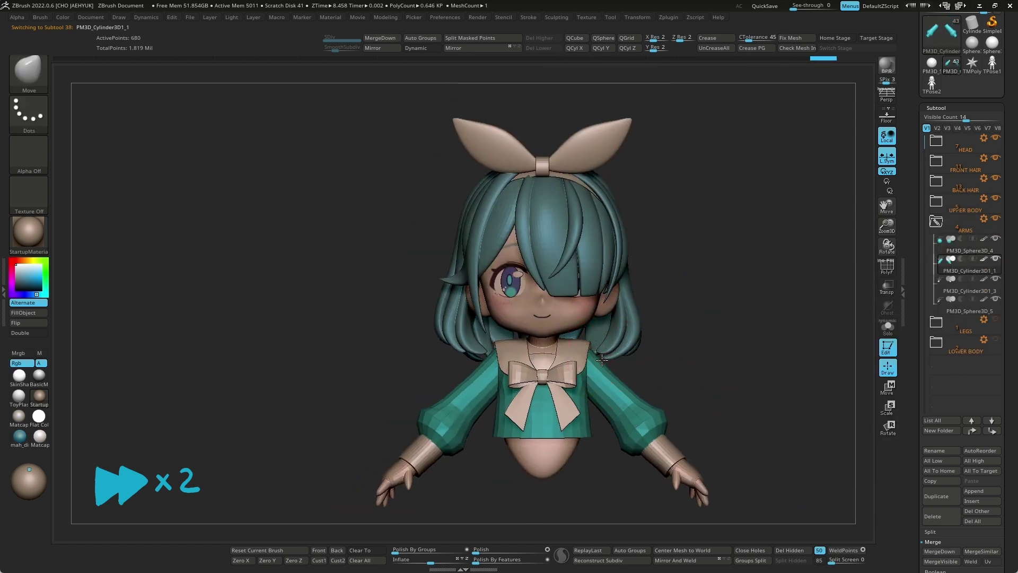
pyautogui.keyDown('alt'); pyautogui.moveTo(657, 339); pyautogui.dragTo(665, 374); pyautogui.keyUp('alt')
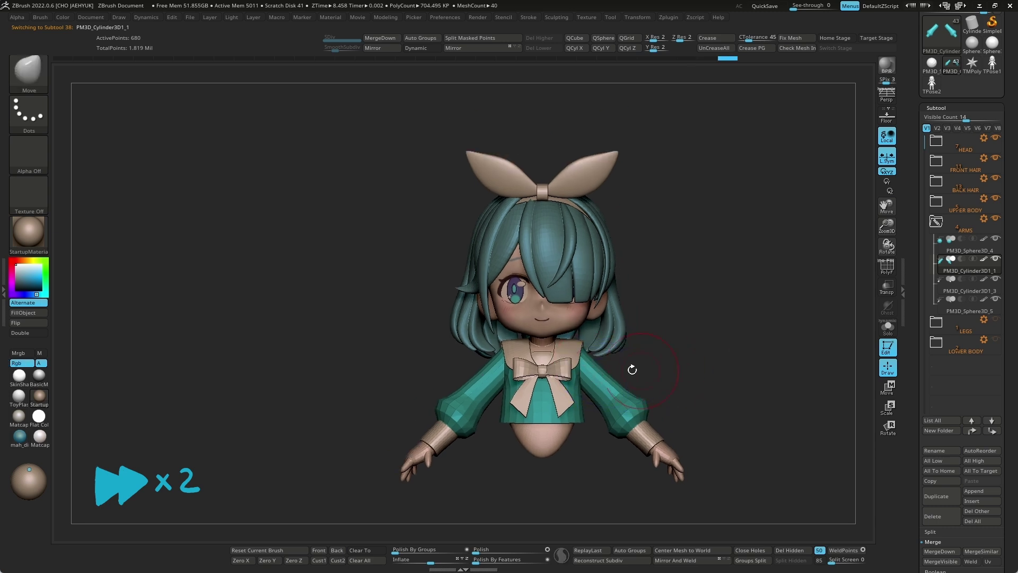
pyautogui.keyDown('alt'); pyautogui.moveTo(609, 389); pyautogui.dragTo(695, 355); pyautogui.keyUp('alt')
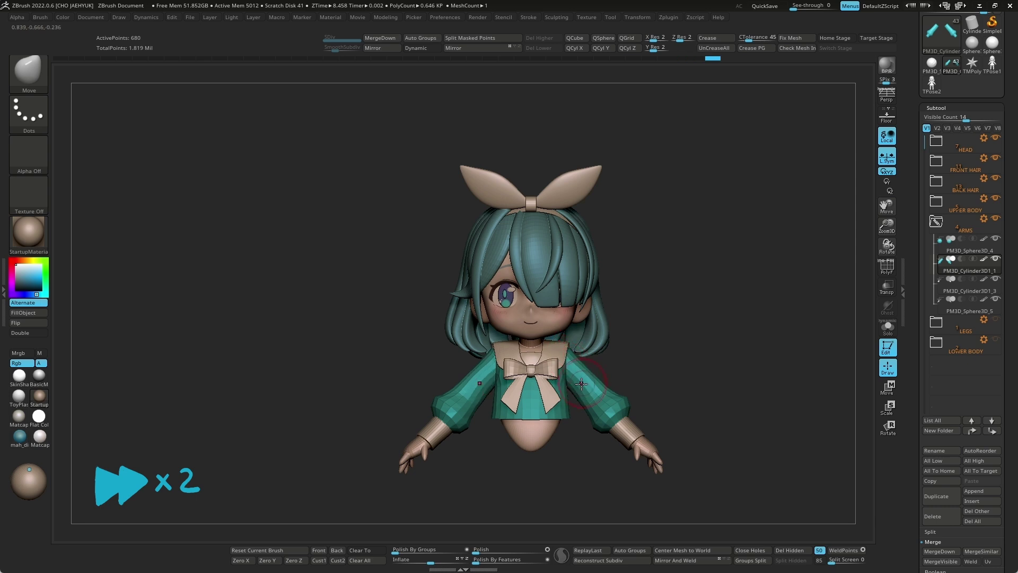
pyautogui.moveTo(571, 391)
pyautogui.keyDown('alt'); pyautogui.mouseDown()
pyautogui.moveTo(673, 348)
pyautogui.moveTo(634, 363)
pyautogui.moveTo(699, 347)
pyautogui.moveTo(582, 359)
pyautogui.mouseUp(); pyautogui.keyUp('alt')
pyautogui.keyDown('alt'); pyautogui.click(634, 363); pyautogui.keyUp('alt')
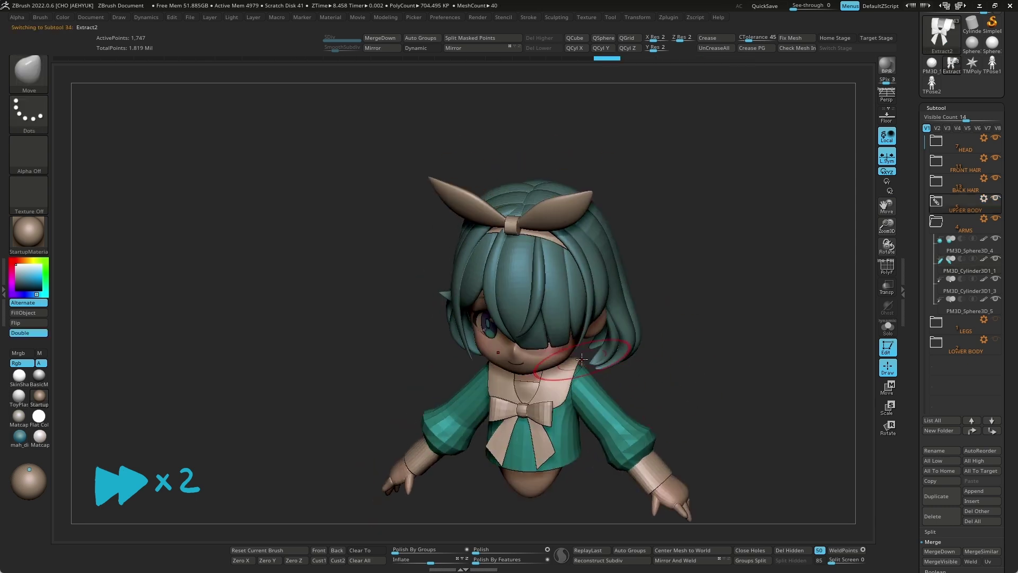
pyautogui.keyDown('shift'); pyautogui.moveTo(670, 345); pyautogui.dragTo(550, 366); pyautogui.keyUp('shift')
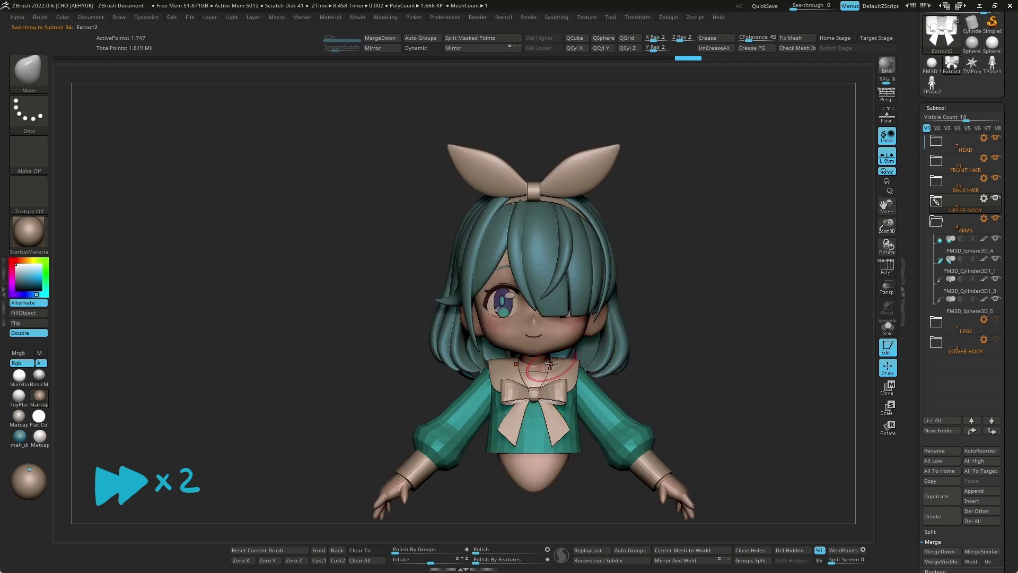
pyautogui.moveTo(678, 345)
pyautogui.keyDown('alt'); pyautogui.mouseDown()
pyautogui.moveTo(669, 332)
pyautogui.moveTo(687, 334)
pyautogui.moveTo(674, 337)
pyautogui.mouseUp(); pyautogui.keyUp('alt')
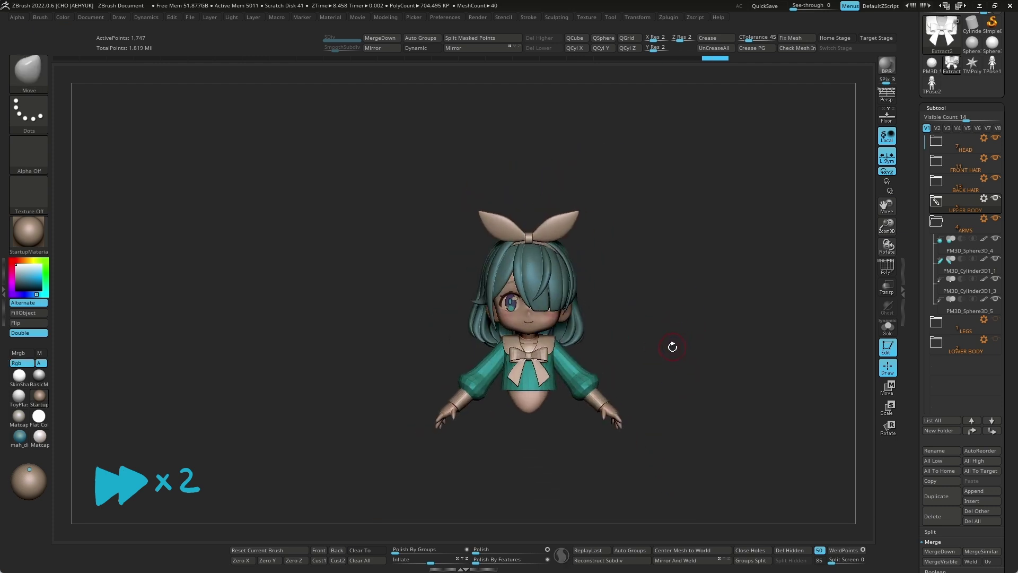
pyautogui.click(996, 318)
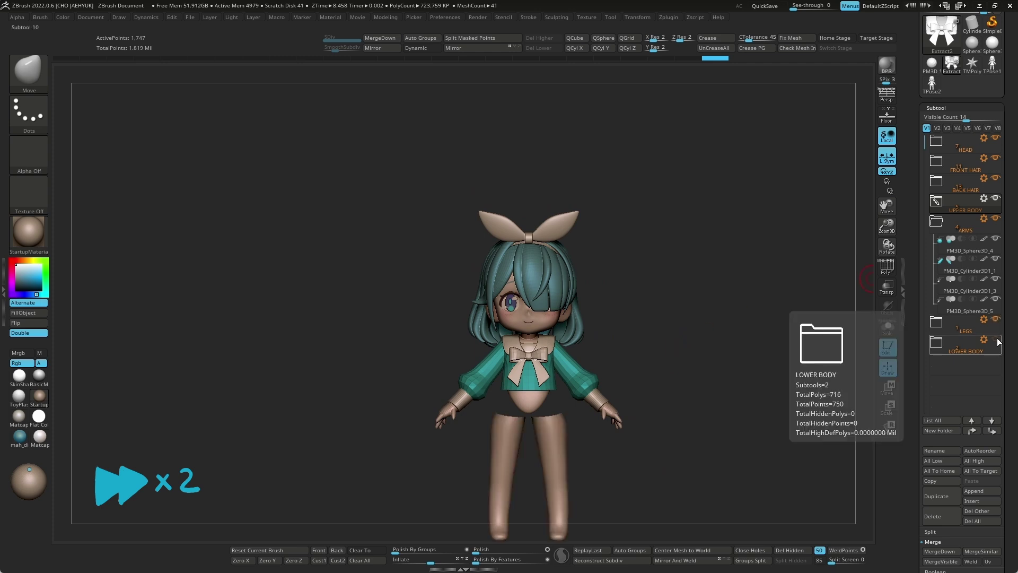
# Show the skirt and lower body, then temporarily hide and restore several hair-strand polygroups.
pyautogui.click(996, 338)
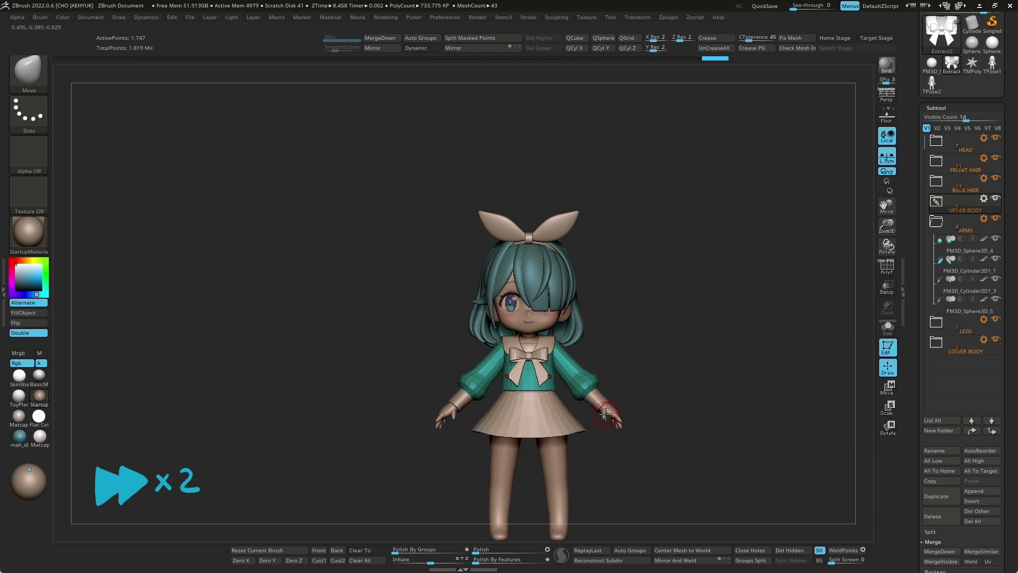
pyautogui.keyDown('alt'); pyautogui.moveTo(603, 406); pyautogui.dragTo(592, 349); pyautogui.keyUp('alt')
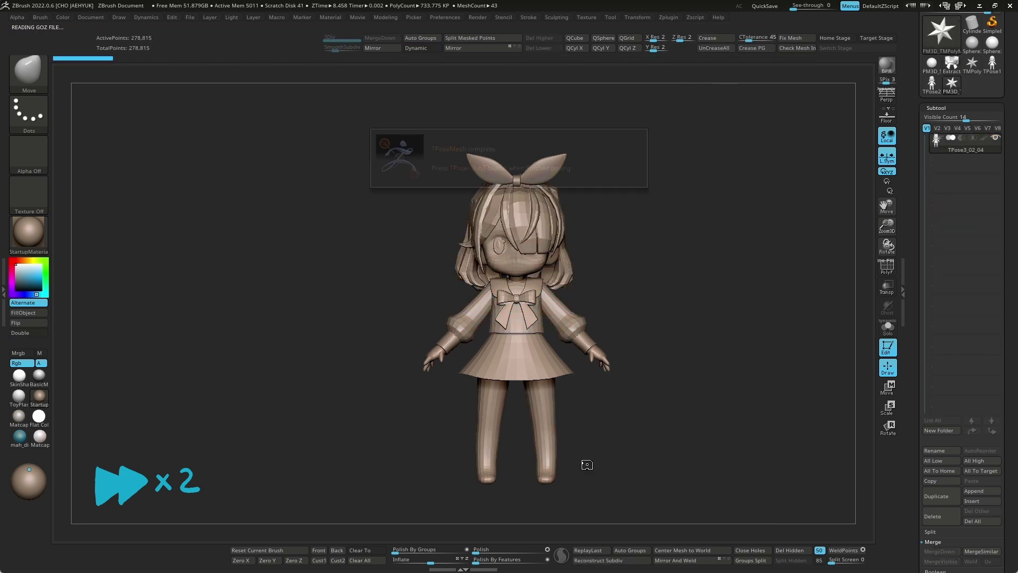
pyautogui.keyDown('ctrl'); pyautogui.keyDown('alt'); pyautogui.keyDown('shift'); pyautogui.click(585, 323); pyautogui.keyUp('shift'); pyautogui.keyUp('alt'); pyautogui.keyUp('ctrl')
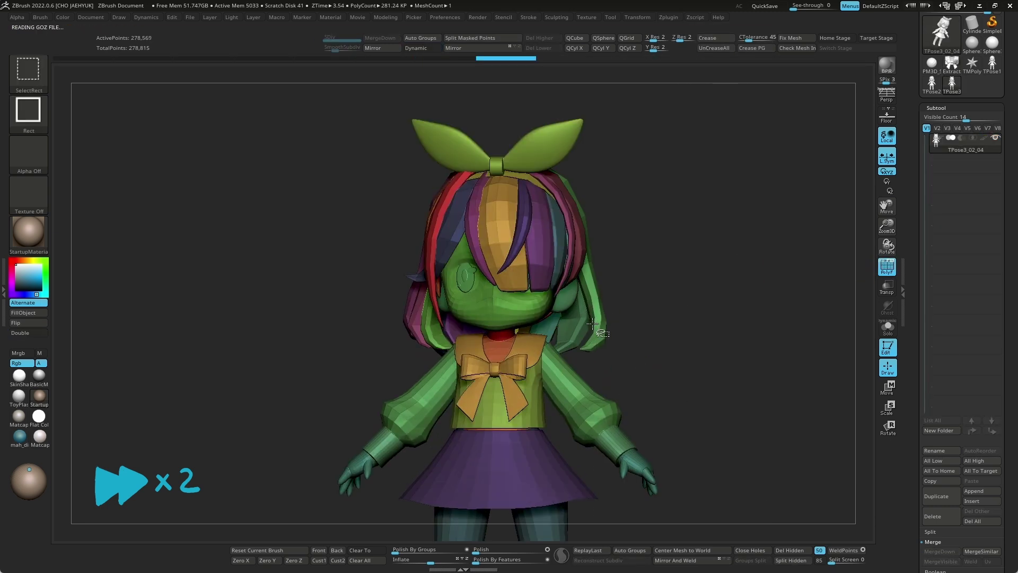
pyautogui.keyDown('ctrl'); pyautogui.keyDown('alt'); pyautogui.keyDown('shift'); pyautogui.click(570, 265); pyautogui.keyUp('shift'); pyautogui.keyUp('alt'); pyautogui.keyUp('ctrl')
pyautogui.keyDown('ctrl'); pyautogui.keyDown('alt'); pyautogui.keyDown('shift'); pyautogui.click(429, 318); pyautogui.keyUp('shift'); pyautogui.keyUp('alt'); pyautogui.keyUp('ctrl')
pyautogui.moveTo(493, 318); pyautogui.dragTo(432, 319)
pyautogui.keyDown('ctrl'); pyautogui.keyDown('shift'); pyautogui.click(477, 286); pyautogui.keyUp('shift'); pyautogui.keyUp('ctrl')
# Inspect the model front and back, then convert the T-pose mesh back to subtools with TPose>SubT.
pyautogui.moveTo(637, 329); pyautogui.dragTo(528, 342)
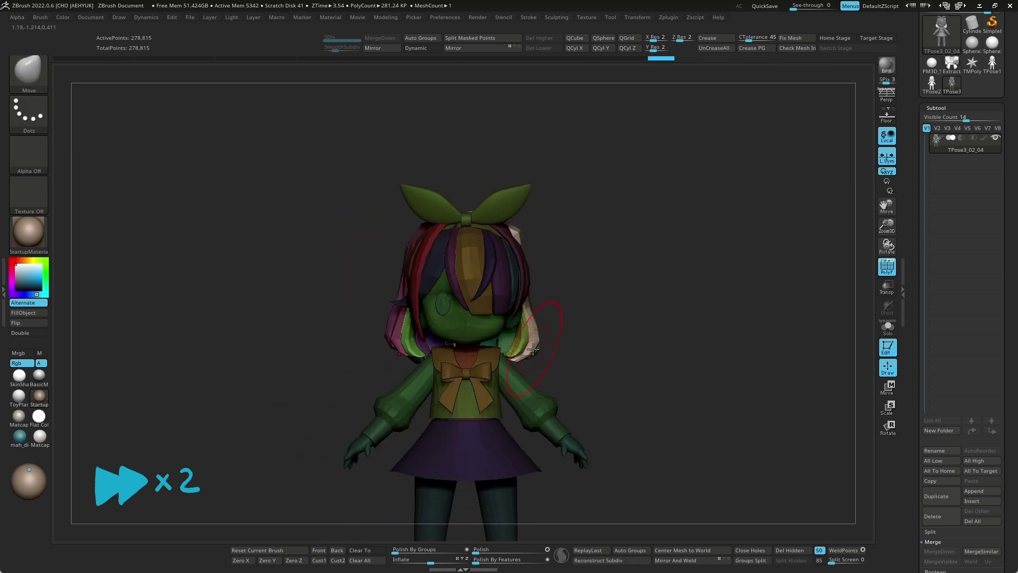
pyautogui.keyDown('alt'); pyautogui.moveTo(668, 334); pyautogui.dragTo(614, 341); pyautogui.keyUp('alt')
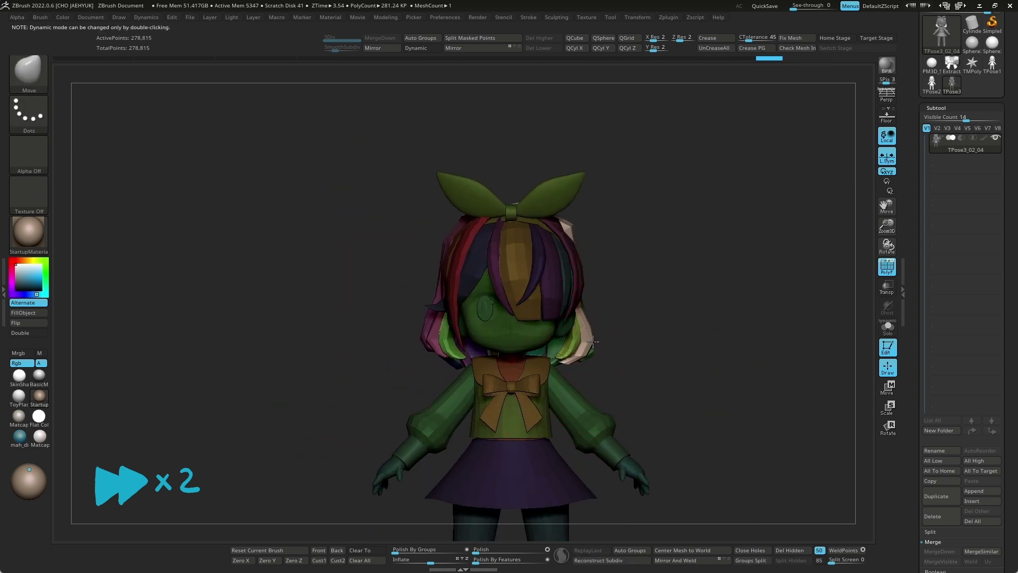
pyautogui.moveTo(590, 341)
pyautogui.mouseDown()
pyautogui.moveTo(662, 348)
pyautogui.moveTo(756, 328)
pyautogui.mouseUp()
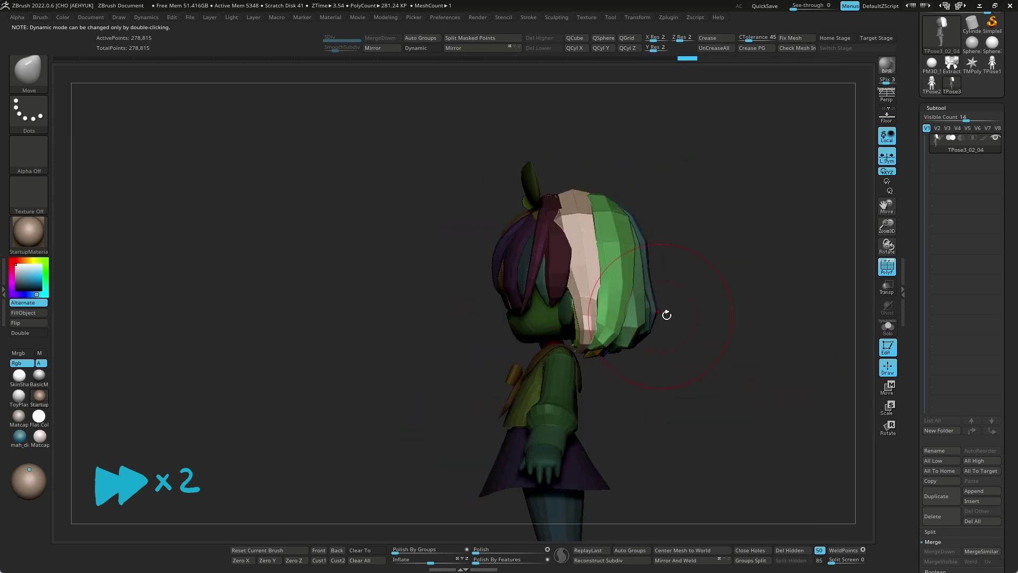
pyautogui.moveTo(655, 316); pyautogui.dragTo(720, 334)
pyautogui.click(668, 17)
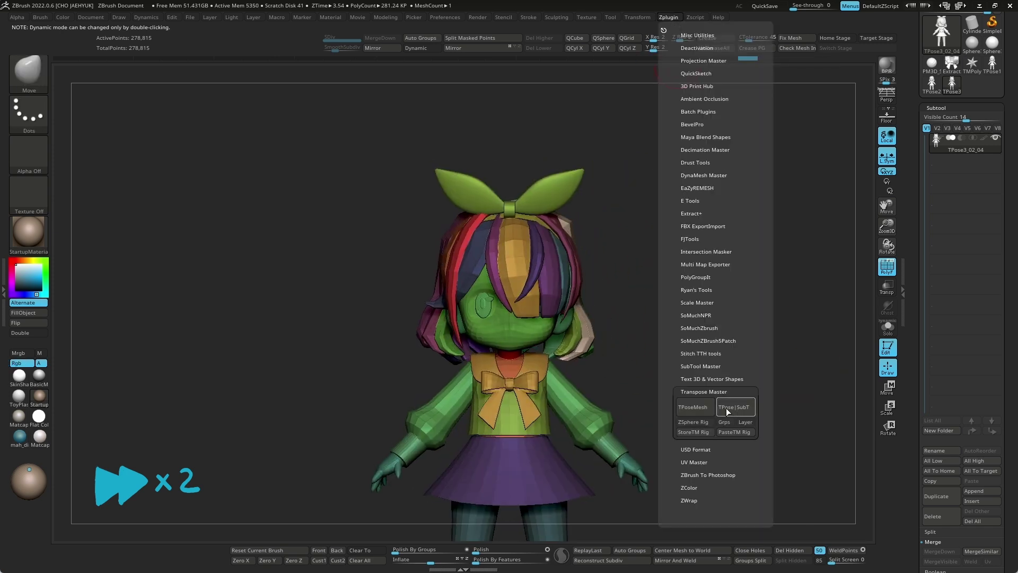
pyautogui.click(734, 406)
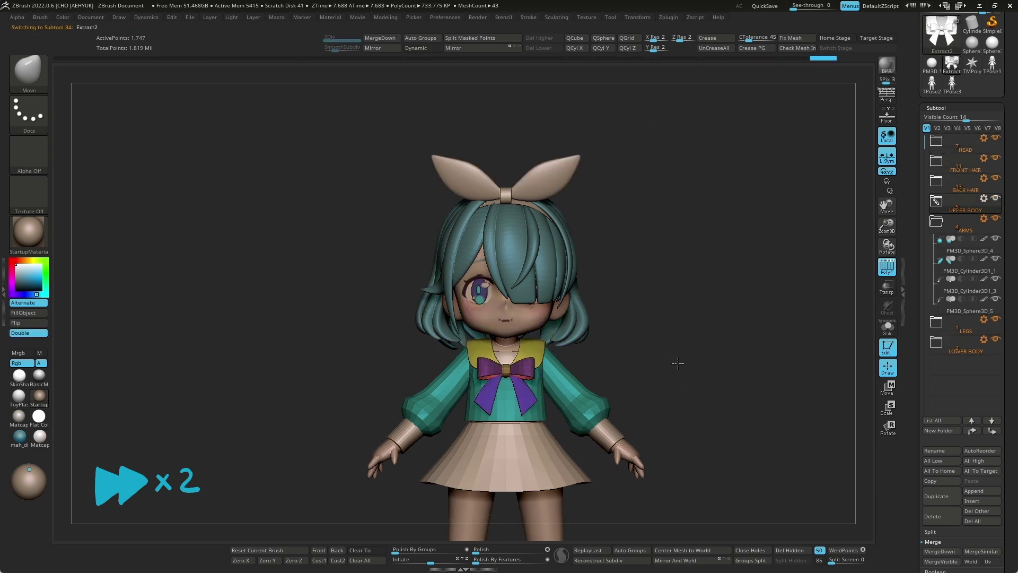
# Zoom in on the head and select hair strands 02_12, 02_13 and 02_08.
pyautogui.keyDown('ctrl'); pyautogui.moveTo(684, 387); pyautogui.dragTo(674, 345, button='right'); pyautogui.keyUp('ctrl')
pyautogui.press('s')
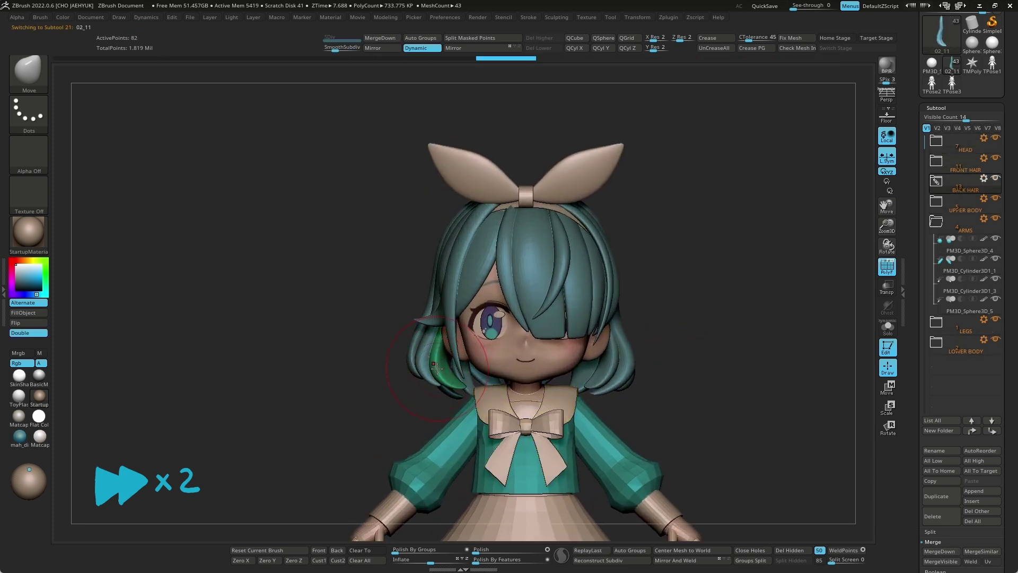
pyautogui.keyDown('alt'); pyautogui.click(422, 368); pyautogui.keyUp('alt')
pyautogui.keyDown('alt'); pyautogui.click(414, 362); pyautogui.keyUp('alt')
pyautogui.moveTo(664, 271)
pyautogui.mouseDown()
pyautogui.moveTo(718, 334)
pyautogui.moveTo(575, 269)
pyautogui.mouseUp()
pyautogui.keyDown('alt'); pyautogui.click(589, 274); pyautogui.keyUp('alt')
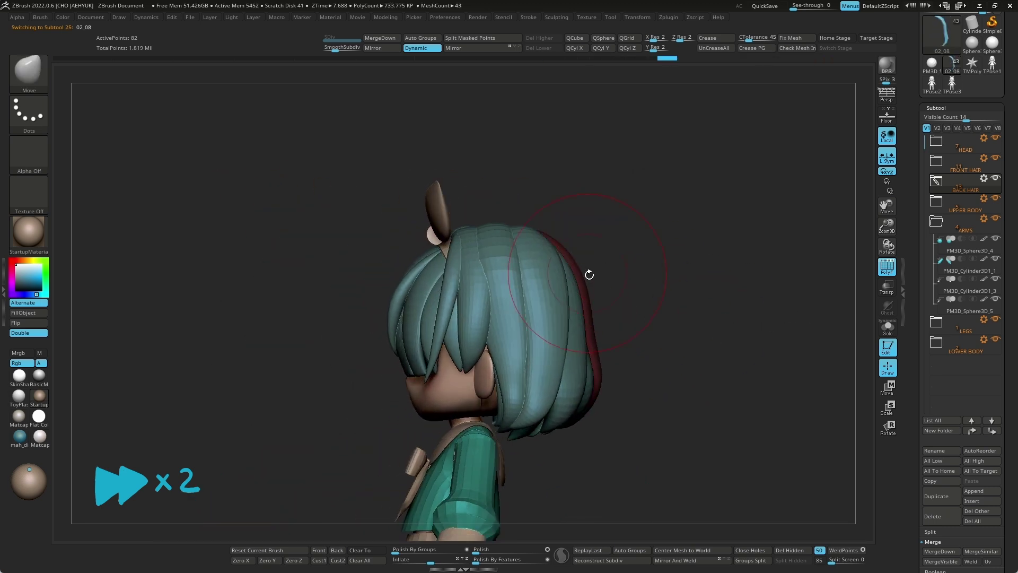
# Select hair strands 02_10, 02_04_copy1 and the green strand 02_06.
pyautogui.moveTo(591, 408); pyautogui.dragTo(626, 374)
pyautogui.keyDown('alt'); pyautogui.click(612, 390); pyautogui.keyUp('alt')
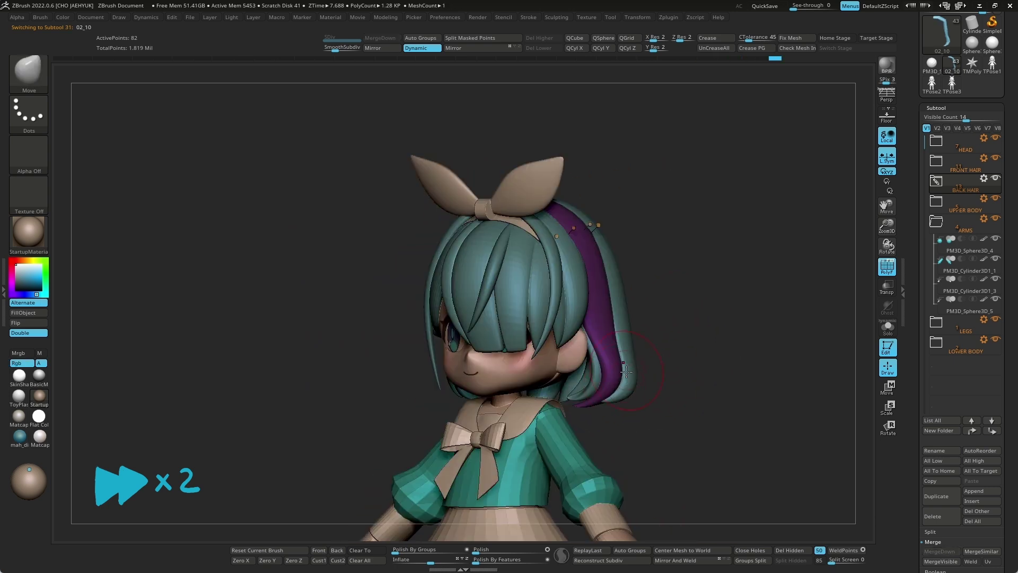
pyautogui.keyDown('alt'); pyautogui.click(625, 374); pyautogui.keyUp('alt')
pyautogui.keyDown('alt'); pyautogui.click(615, 341); pyautogui.keyUp('alt')
pyautogui.moveTo(615, 341)
pyautogui.mouseDown()
pyautogui.moveTo(655, 344)
pyautogui.moveTo(716, 295)
pyautogui.moveTo(615, 366)
pyautogui.mouseUp()
pyautogui.keyDown('alt'); pyautogui.click(616, 366); pyautogui.keyUp('alt')
# Solo the green strand 02_06 to inspect it, then expand the BACK HAIR folder.
pyautogui.click(887, 327)
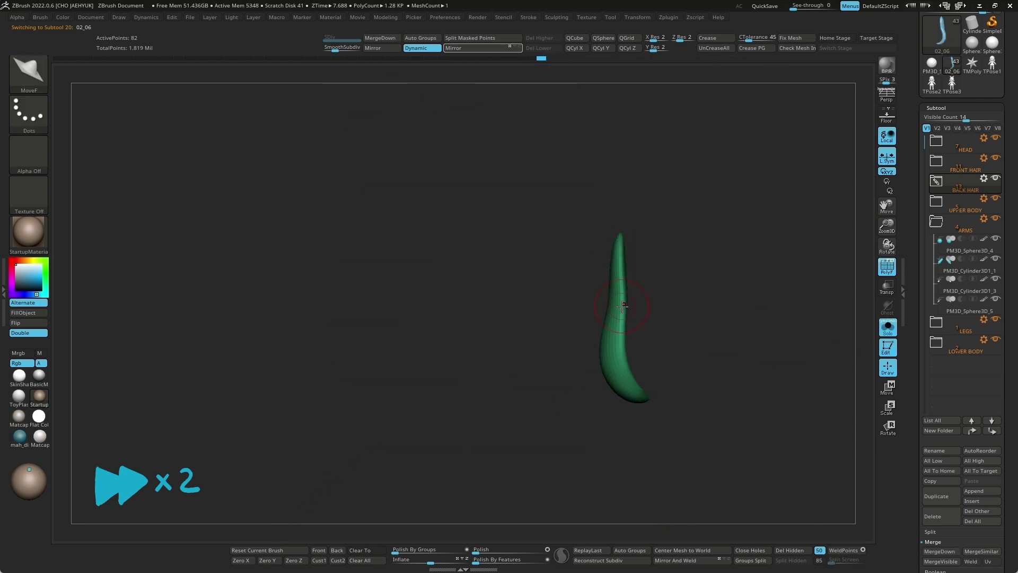
pyautogui.moveTo(711, 335); pyautogui.dragTo(630, 309)
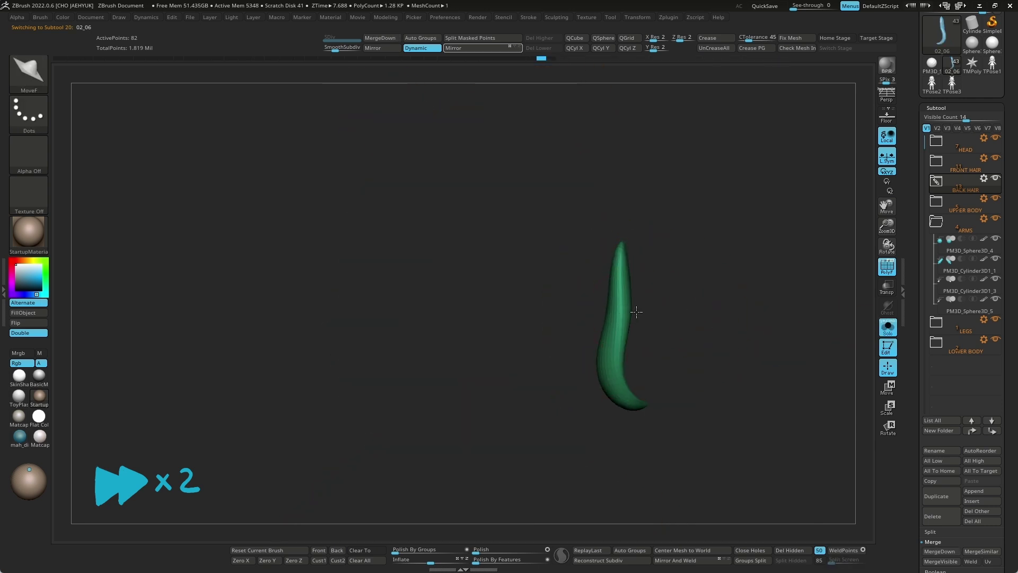
pyautogui.click(887, 327)
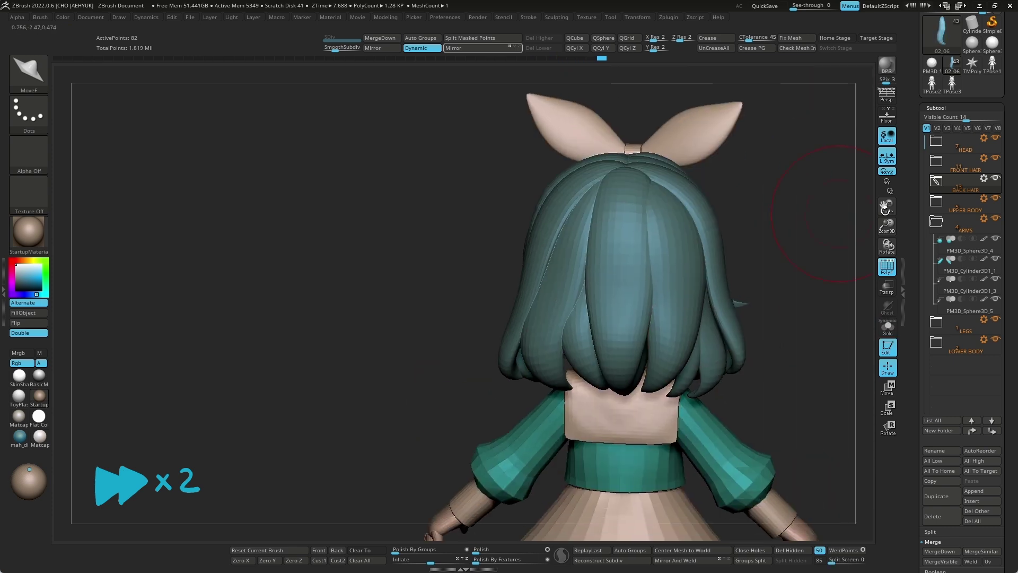
pyautogui.click(936, 181)
pyautogui.moveTo(837, 280)
pyautogui.mouseDown()
pyautogui.moveTo(855, 276)
pyautogui.moveTo(768, 307)
pyautogui.moveTo(739, 369)
pyautogui.mouseUp()
pyautogui.keyDown('alt'); pyautogui.click(554, 239); pyautogui.keyUp('alt')
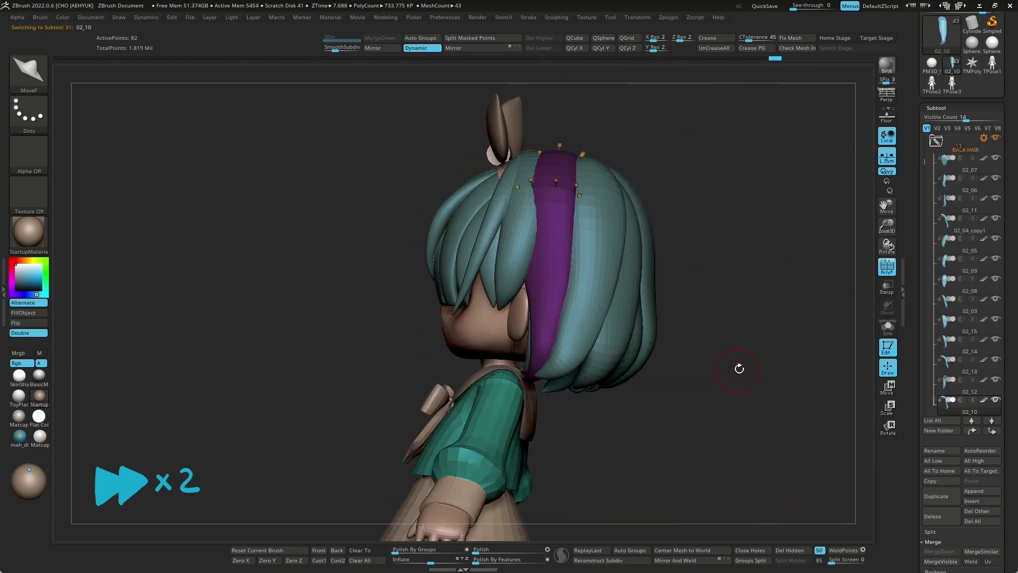
pyautogui.moveTo(816, 206); pyautogui.dragTo(689, 212)
# Move strands 02_06, 02_11 and 02_07 up to sit right after FRONT HAIR.
pyautogui.keyDown('alt'); pyautogui.click(538, 183); pyautogui.keyUp('alt')
pyautogui.moveTo(663, 339); pyautogui.dragTo(691, 348)
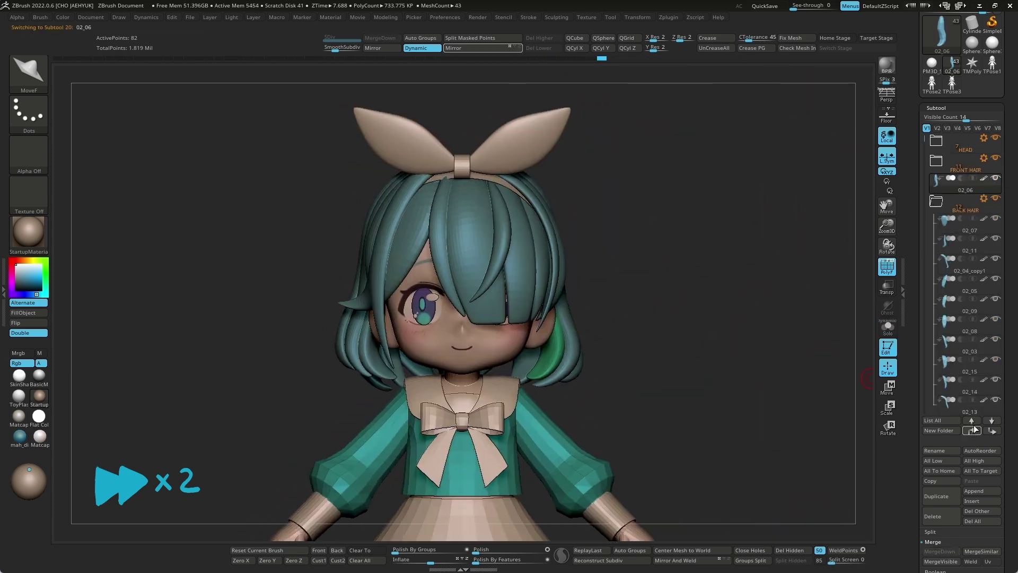
pyautogui.keyDown('alt'); pyautogui.click(424, 339); pyautogui.keyUp('alt')
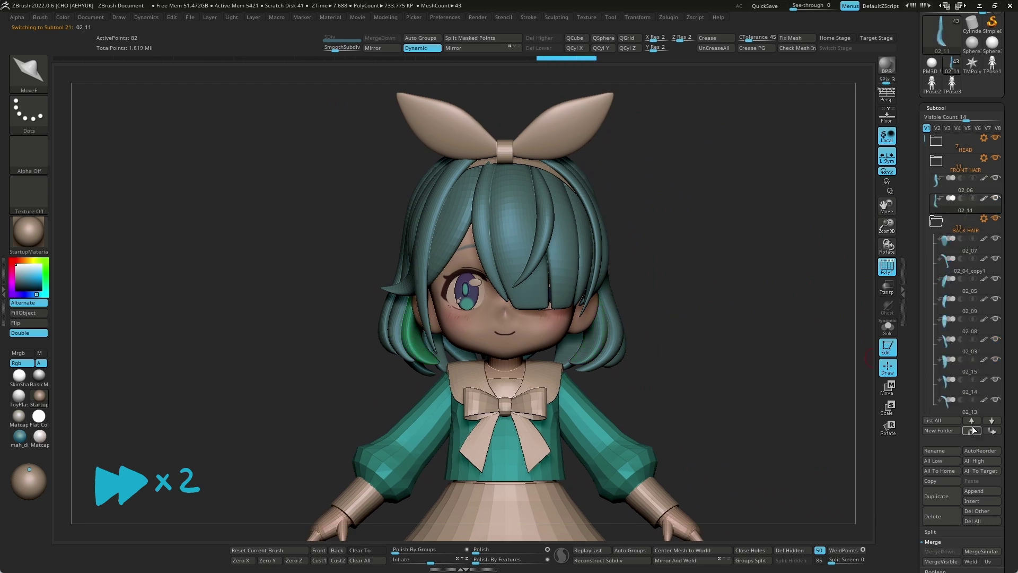
pyautogui.moveTo(749, 385); pyautogui.dragTo(714, 380)
pyautogui.click(949, 240)
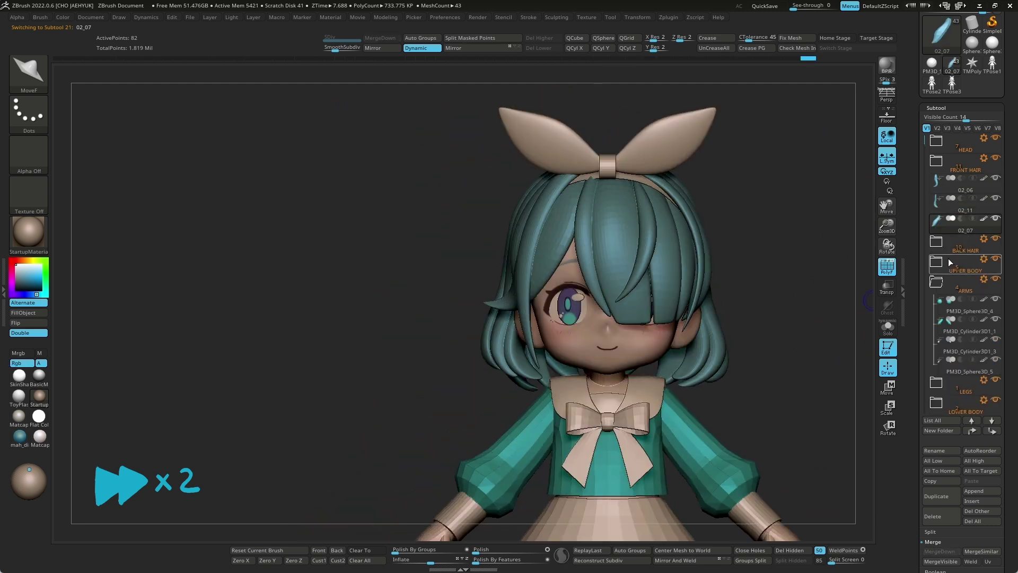
# Rename the back hair folder to BACK HAIR01.
pyautogui.click(984, 238)
pyautogui.click(930, 336)
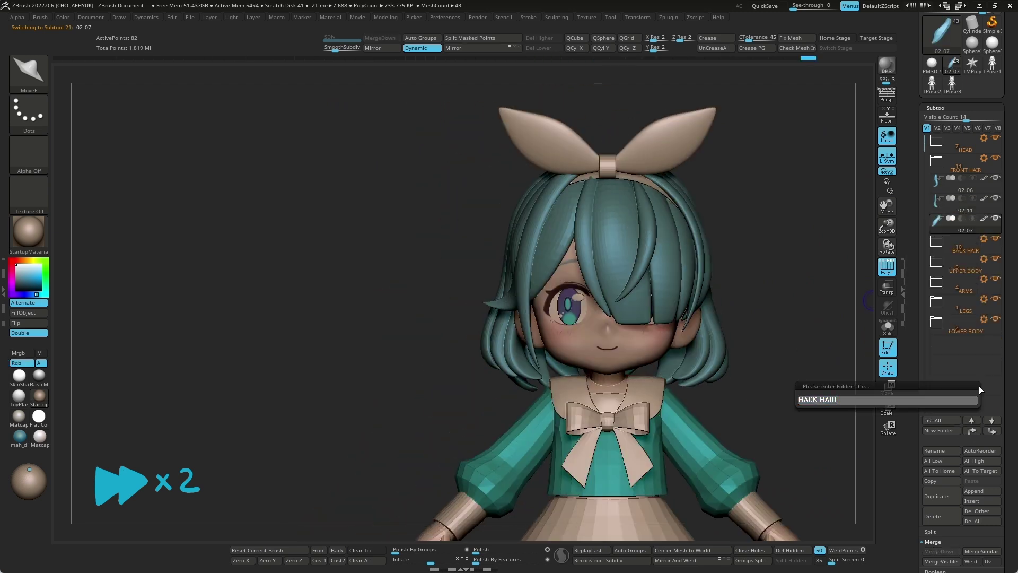
pyautogui.press('Up')
pyautogui.press('Up')
# Create a BACK HAIR02 folder and move strands 02_06, 02_11 and 02_07 into it.
pyautogui.click(940, 430)
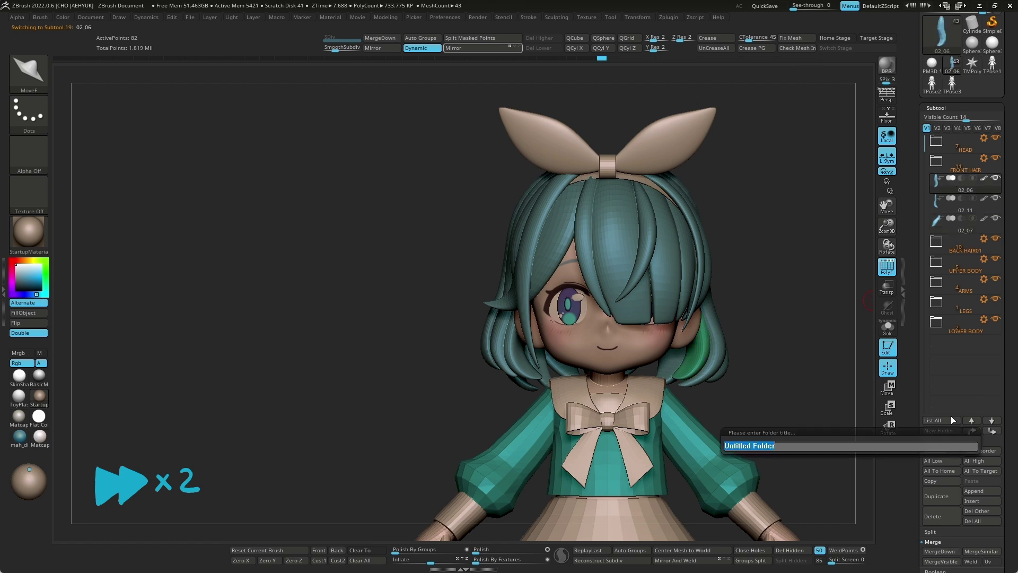
pyautogui.write('BACK HAIR02')
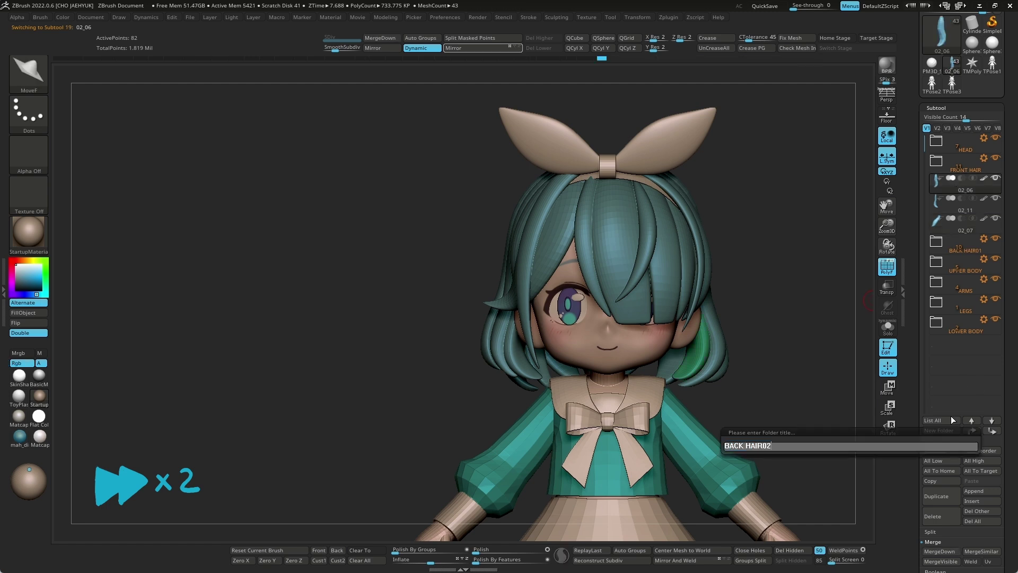
pyautogui.press('Return')
pyautogui.press('Down')
pyautogui.click(975, 428)
pyautogui.press('Down')
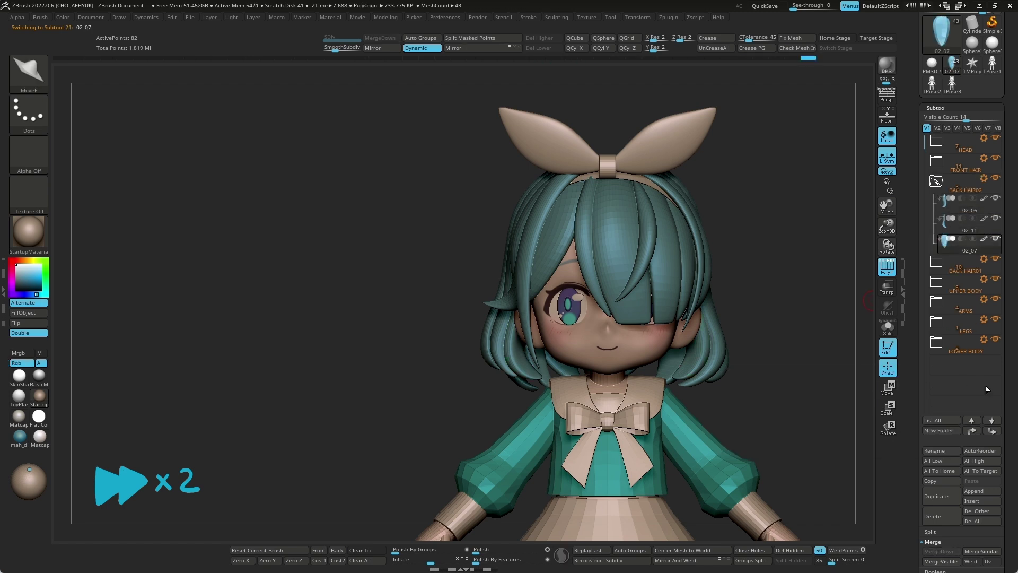
pyautogui.moveTo(795, 303)
pyautogui.mouseDown()
pyautogui.moveTo(752, 381)
pyautogui.moveTo(694, 380)
pyautogui.moveTo(672, 350)
pyautogui.mouseUp()
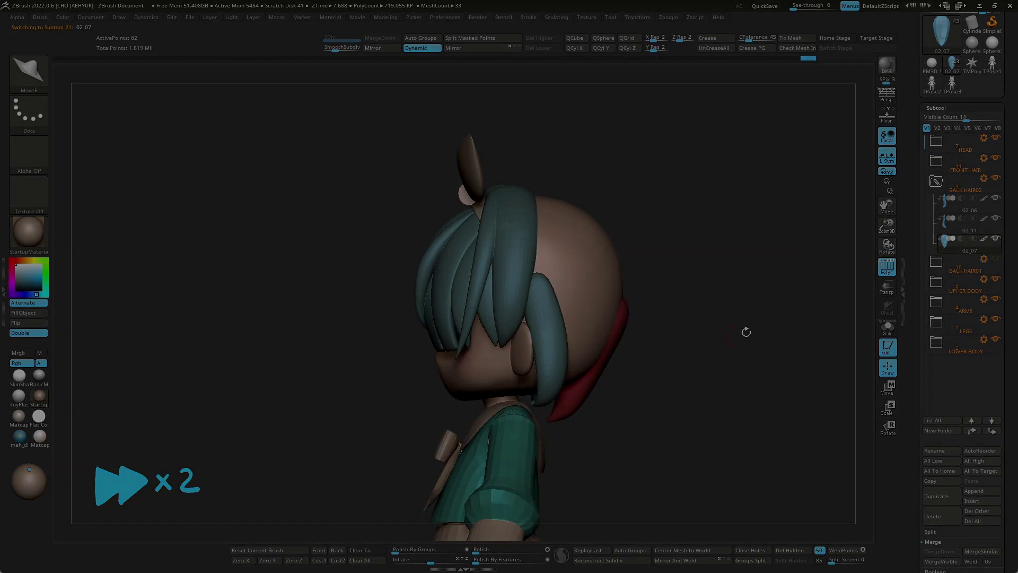